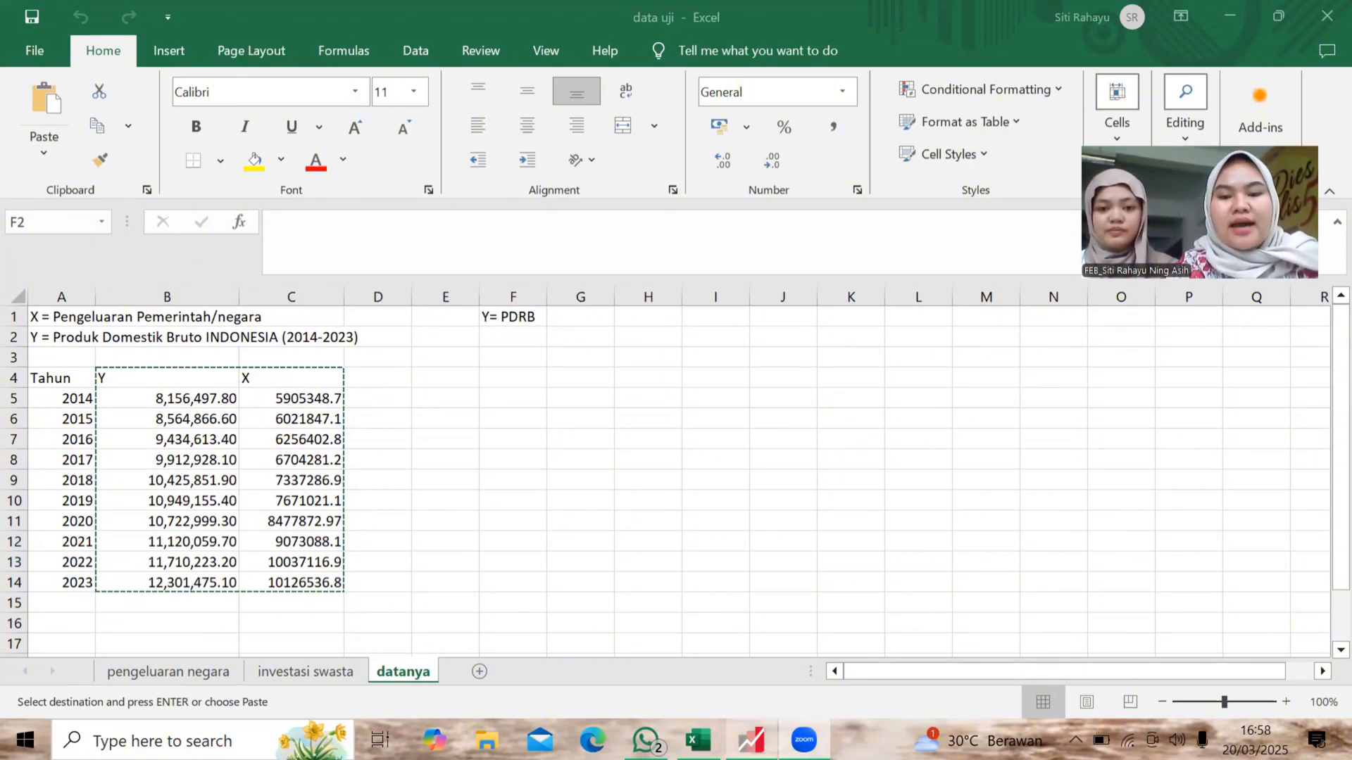
- Switch to EViews and start a new workfile with the Dated - regular frequency structure type
mouse_move(751, 740)
click(734, 630)
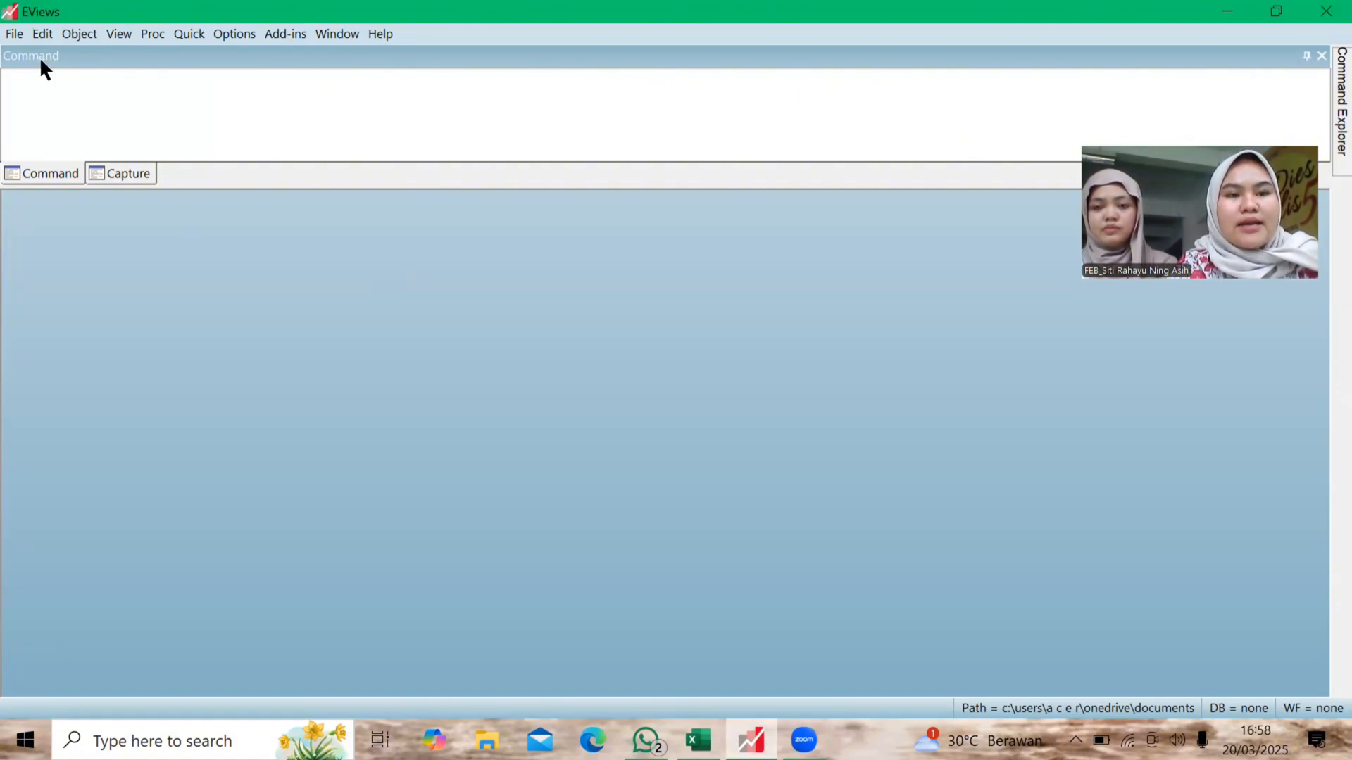
click(16, 35)
mouse_move(42, 35)
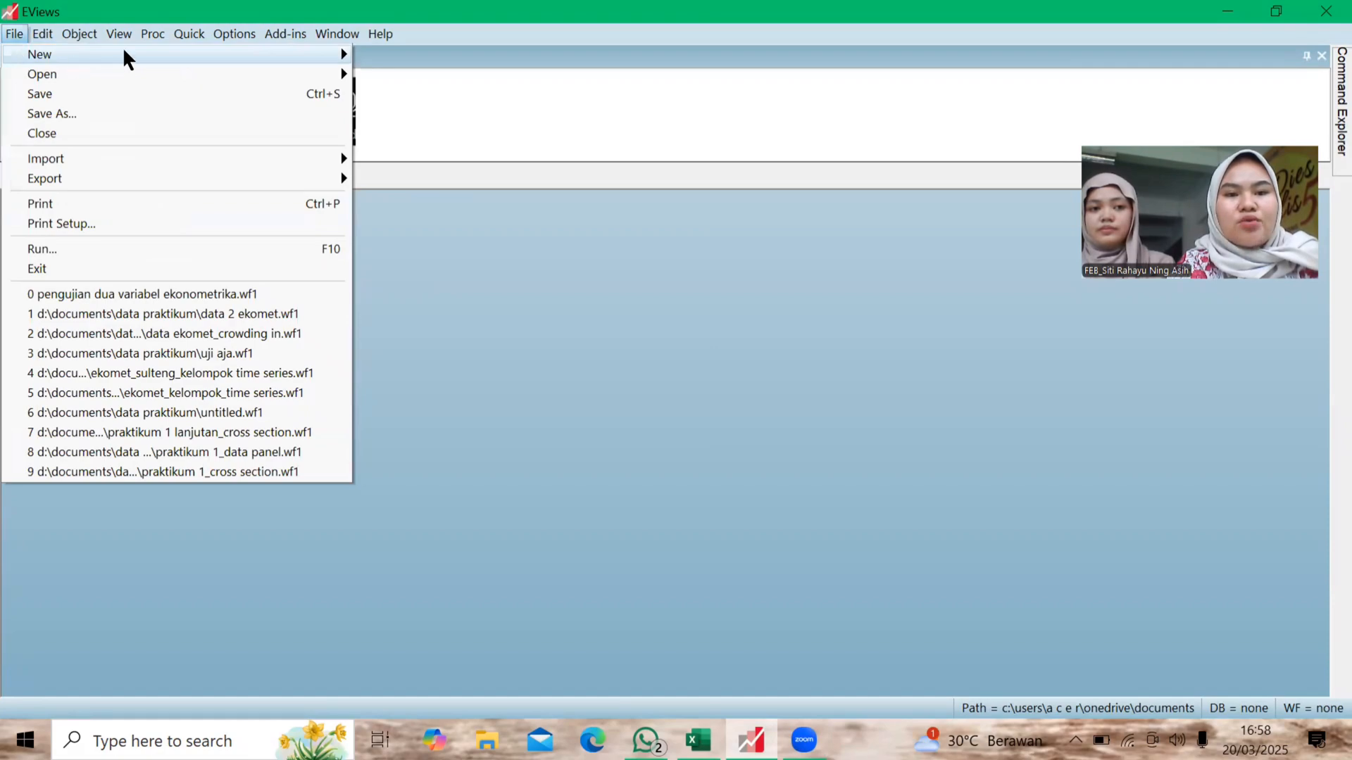
mouse_move(286, 52)
click(409, 55)
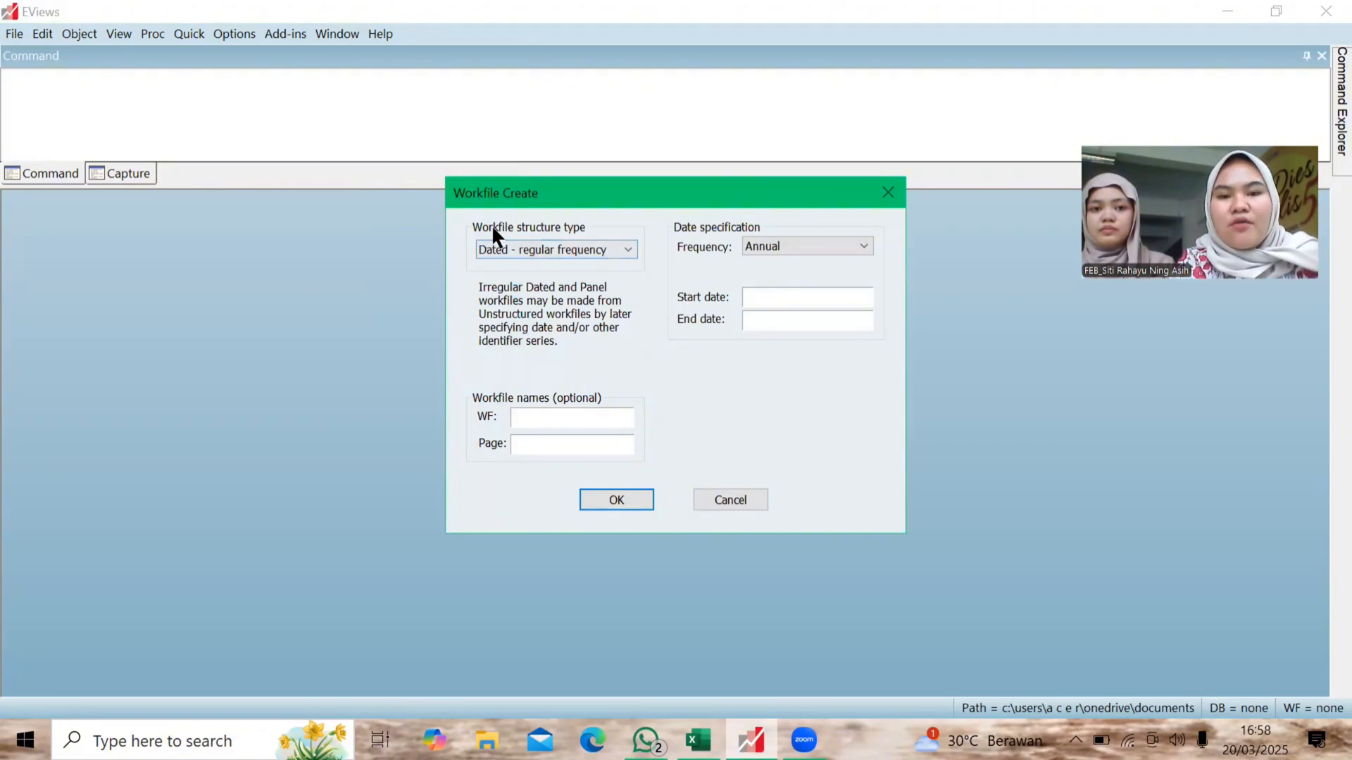
click(620, 246)
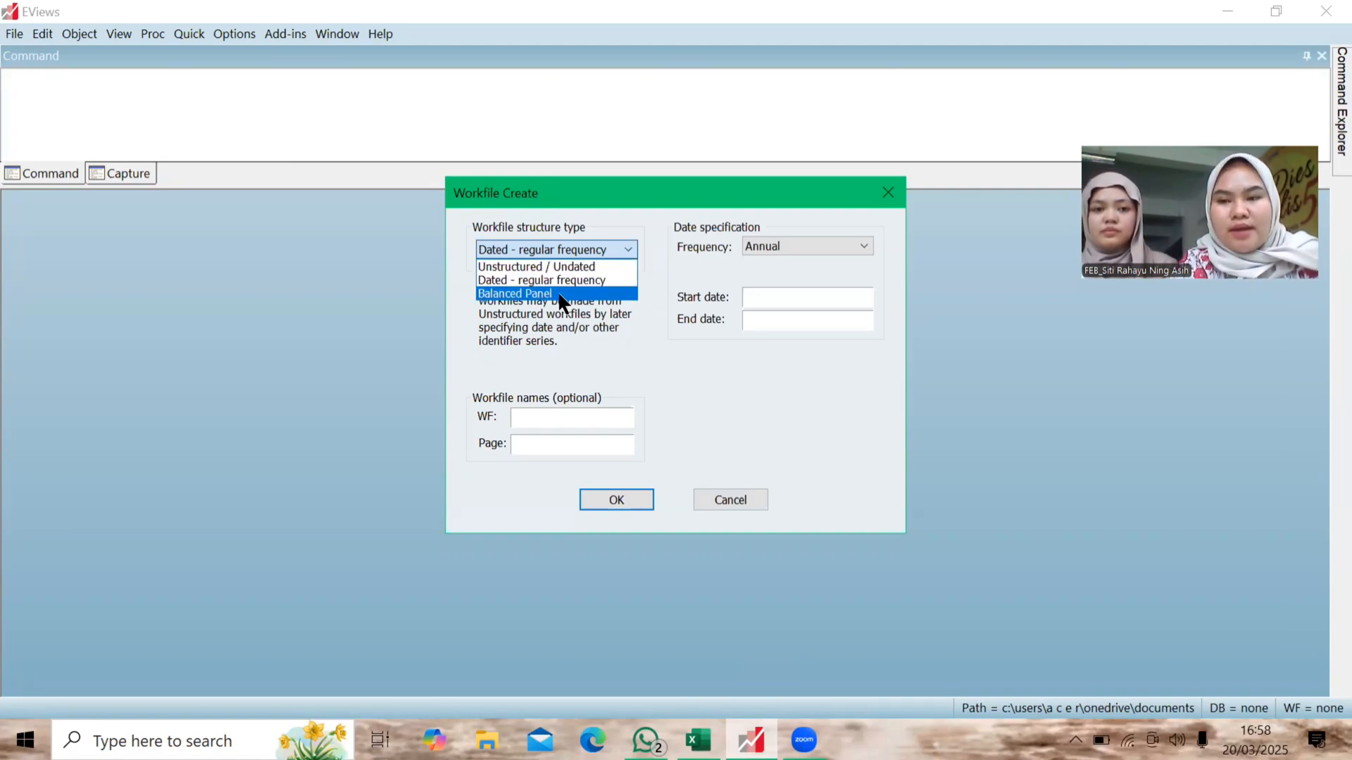
click(718, 366)
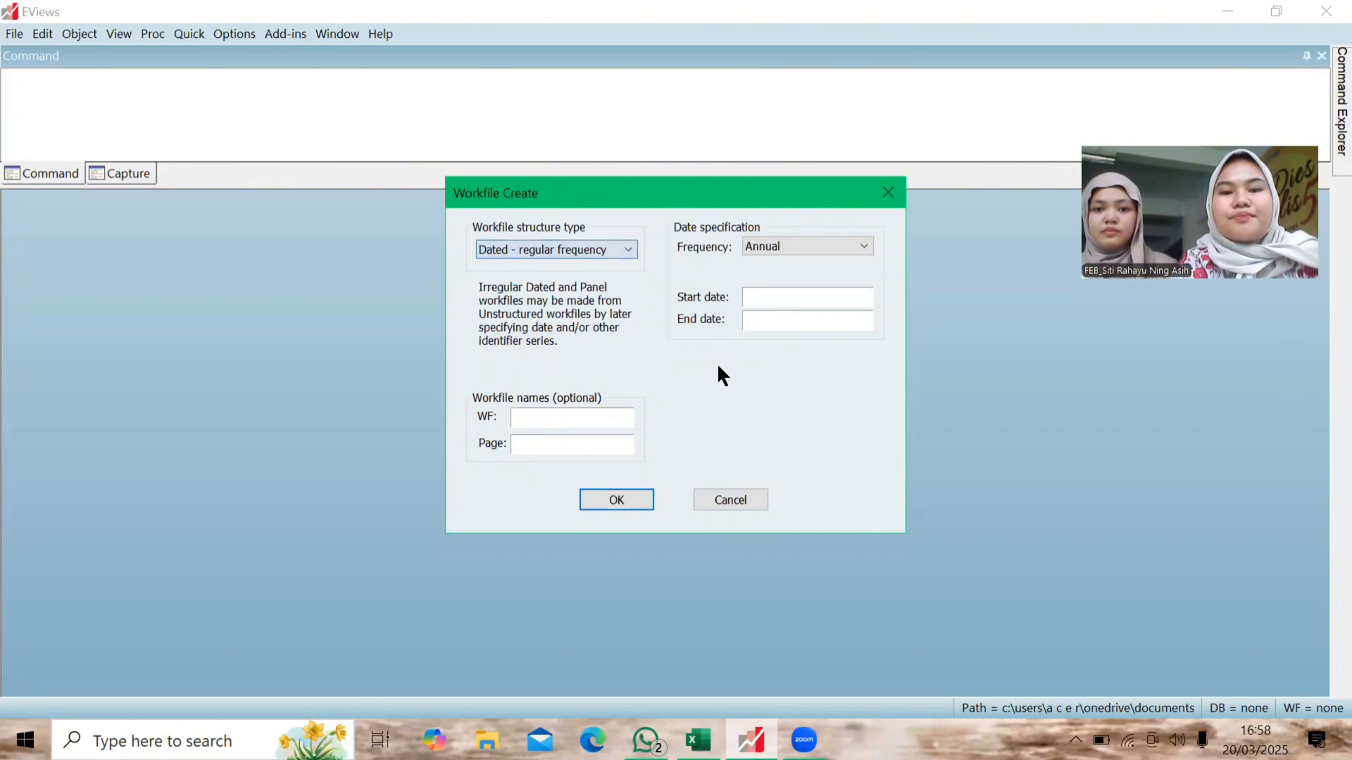
click(629, 252)
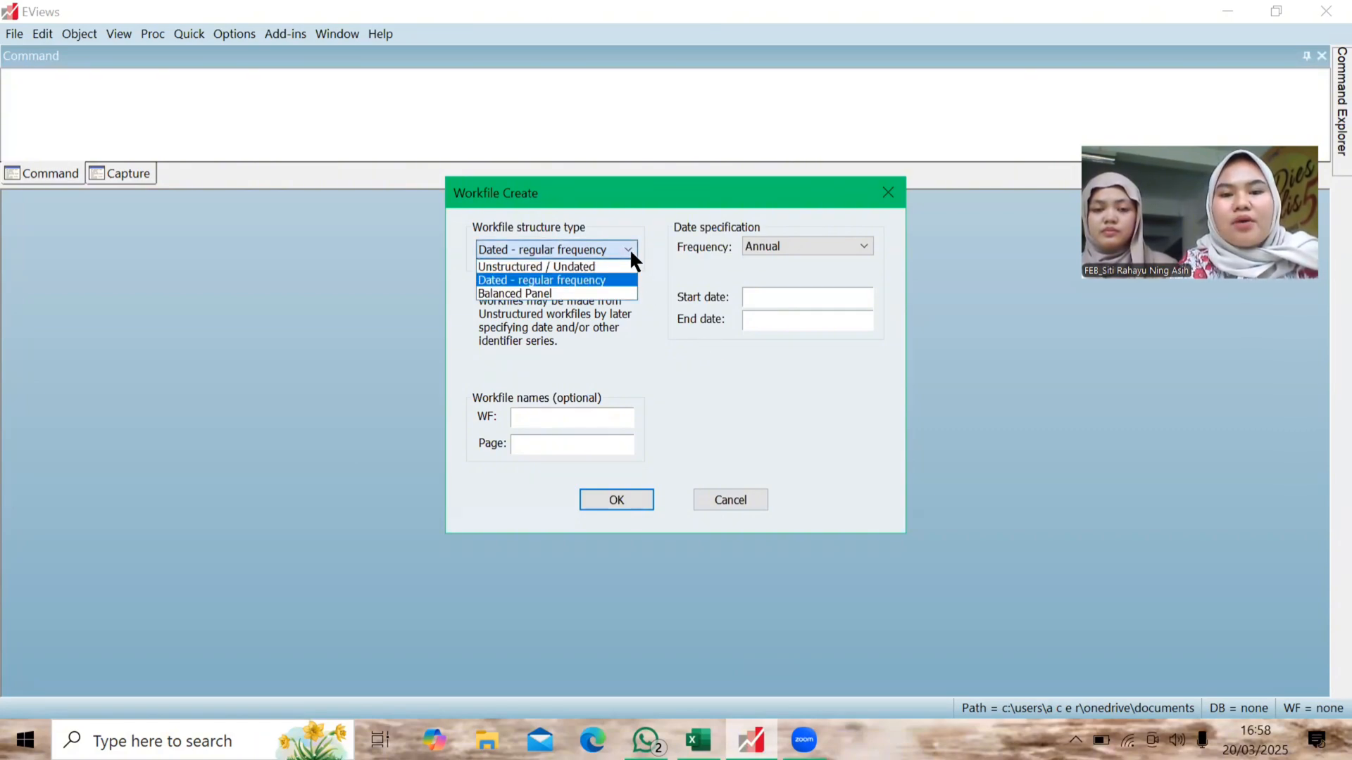
click(602, 281)
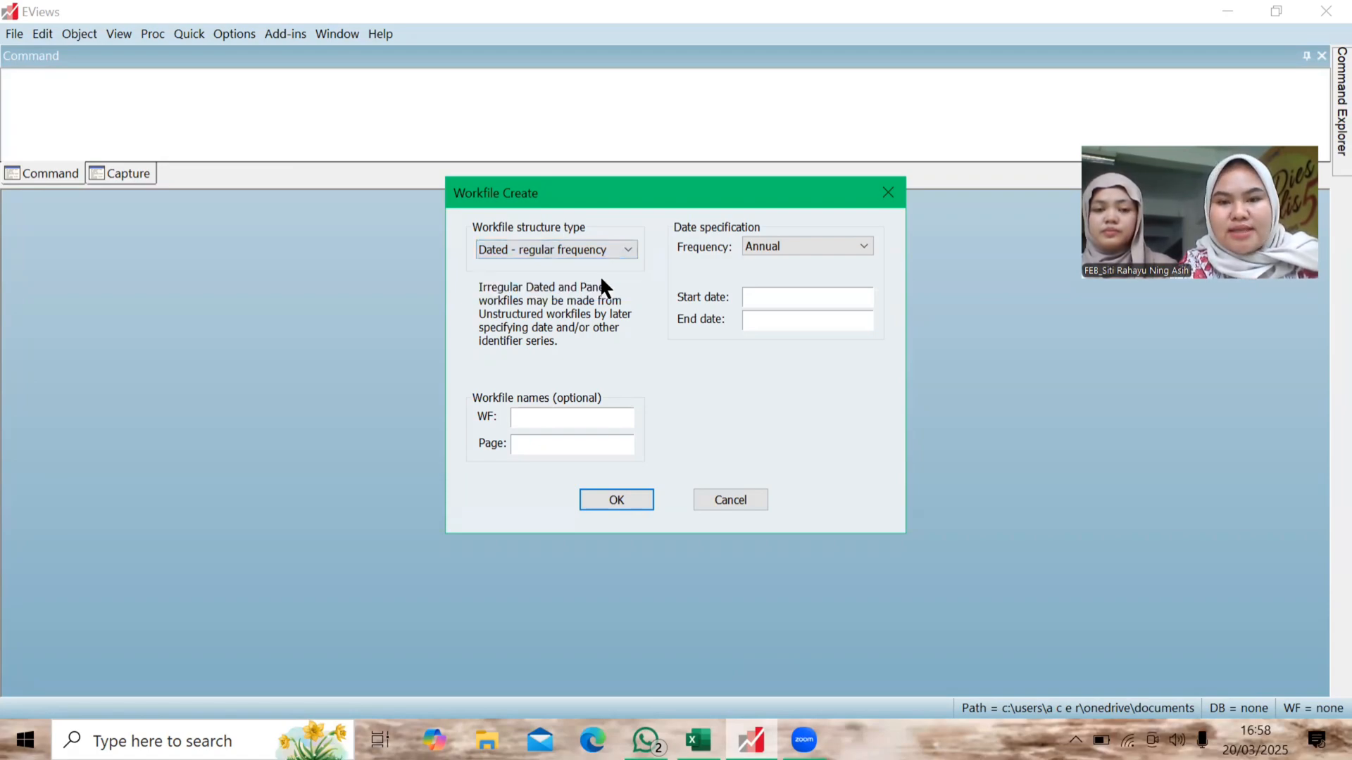
- Set the start date to 2014 and the end date to 2023, and create the annual workfile
click(767, 302)
text(2014)
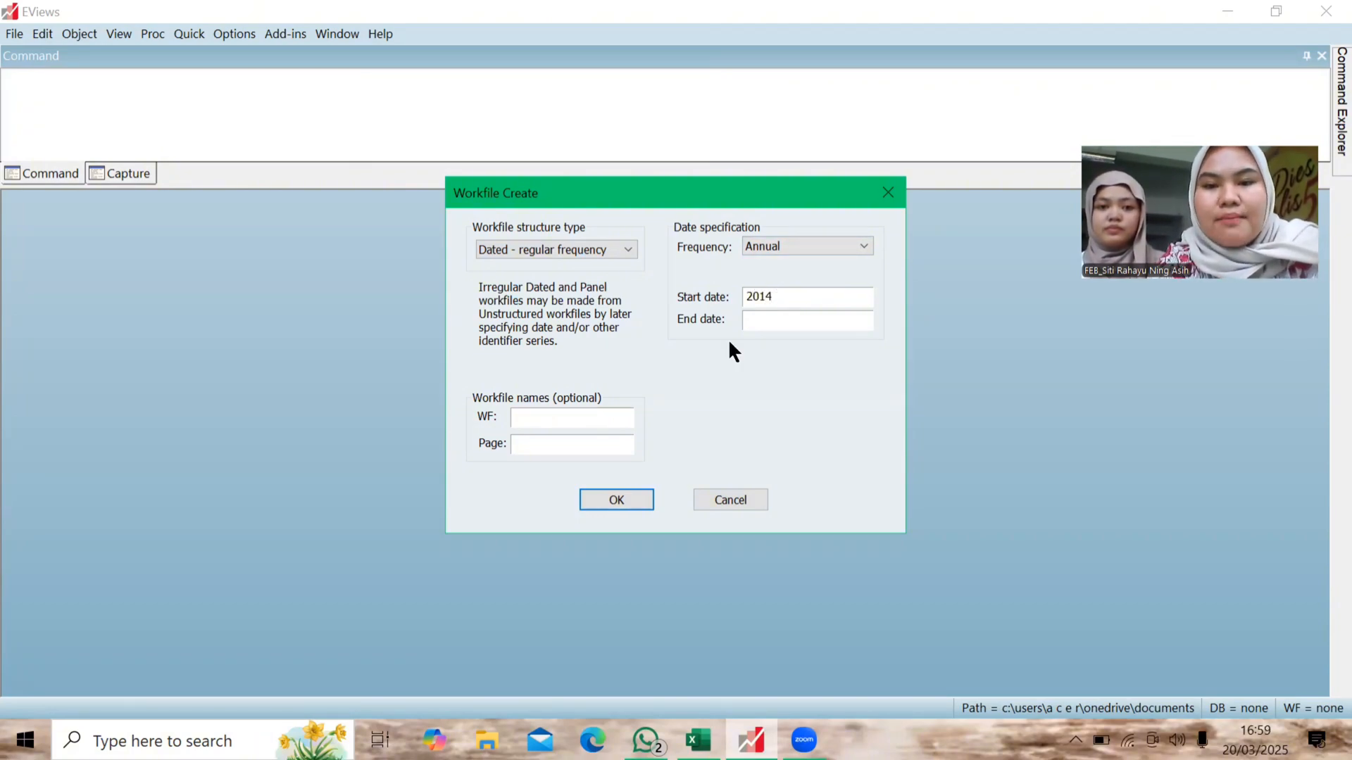
click(772, 323)
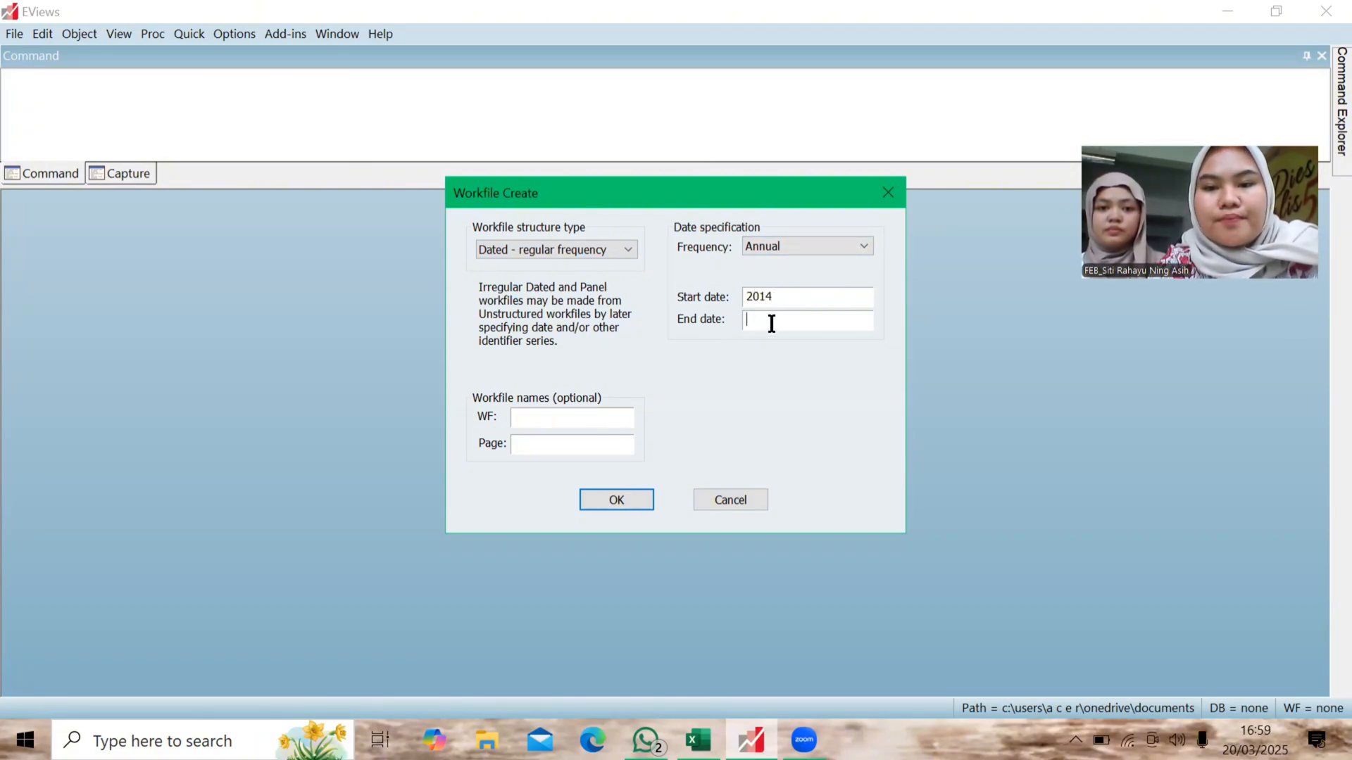
text(2023)
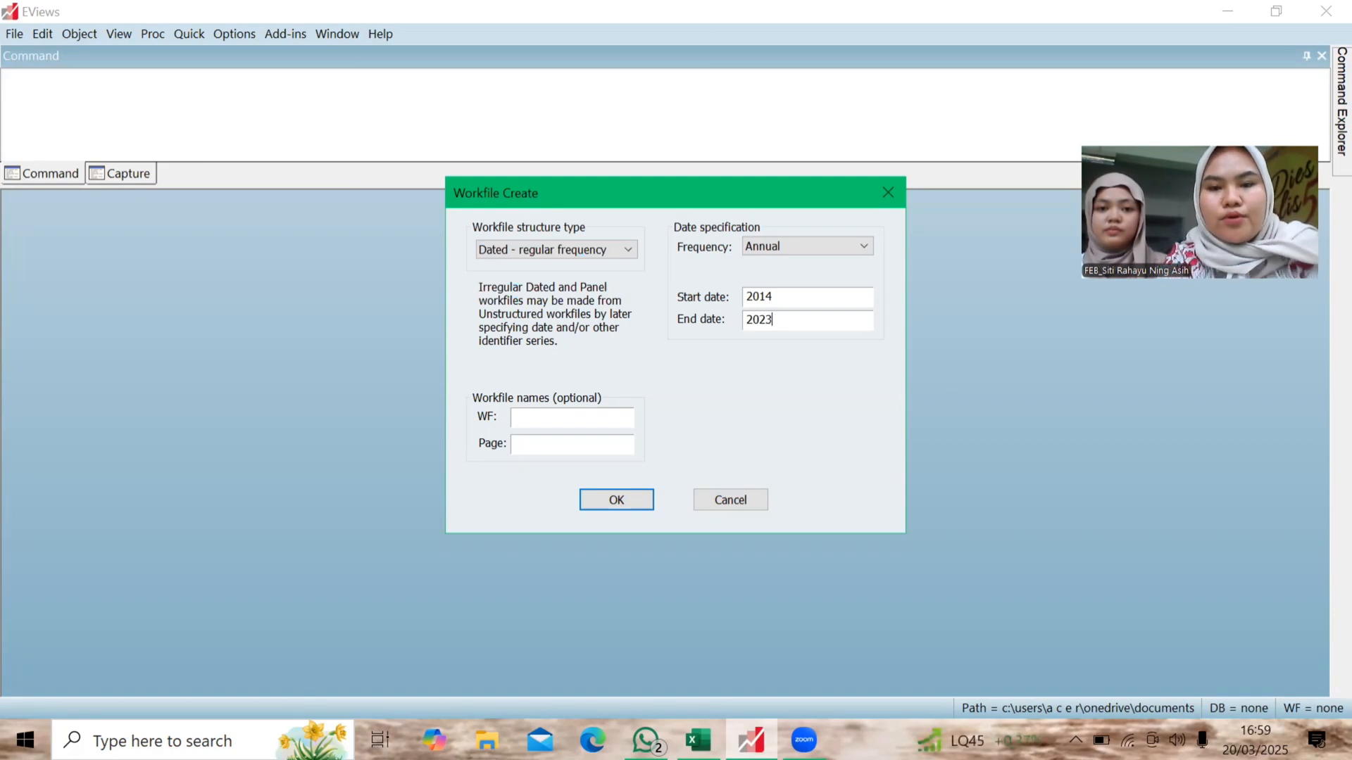
click(621, 501)
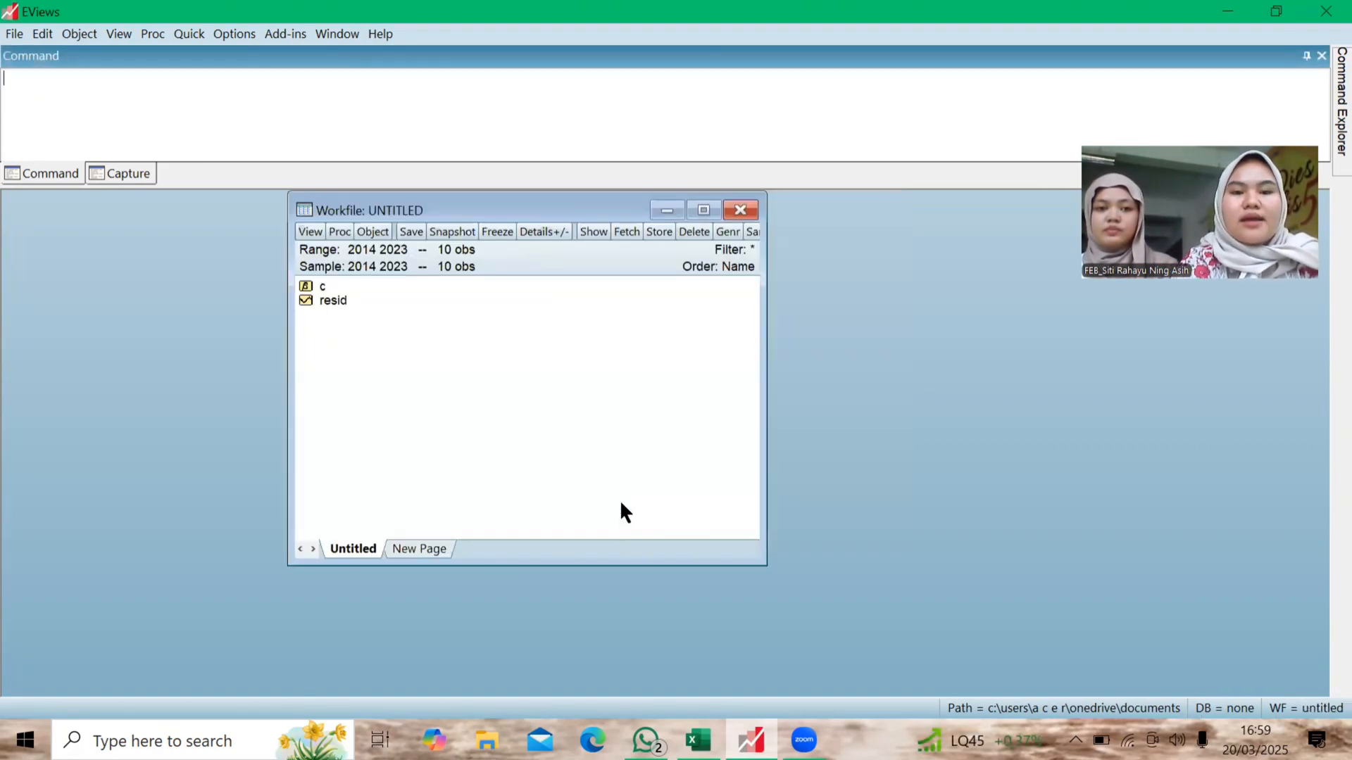
- Save the workfile as "praktikum 1 ekonometrika" in the Documents folder with double precision series storage
click(13, 35)
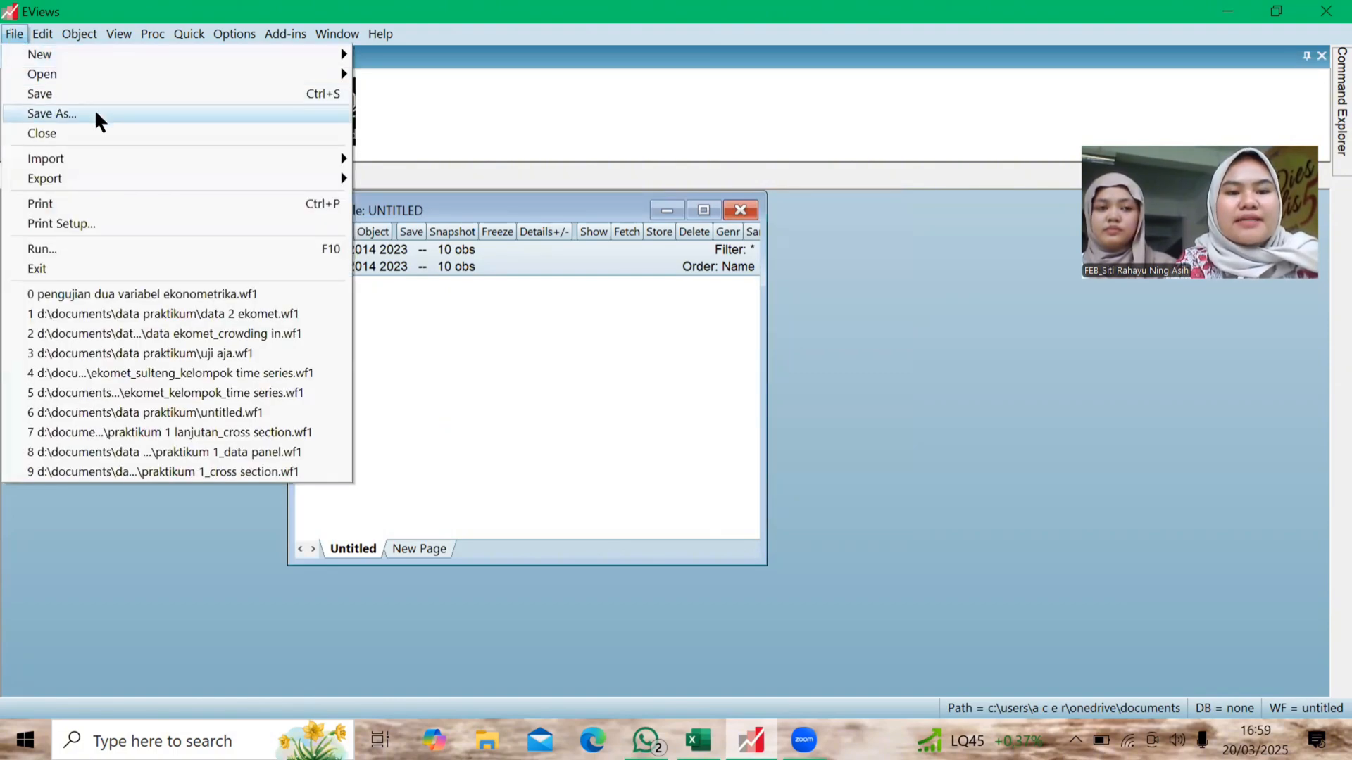
click(96, 114)
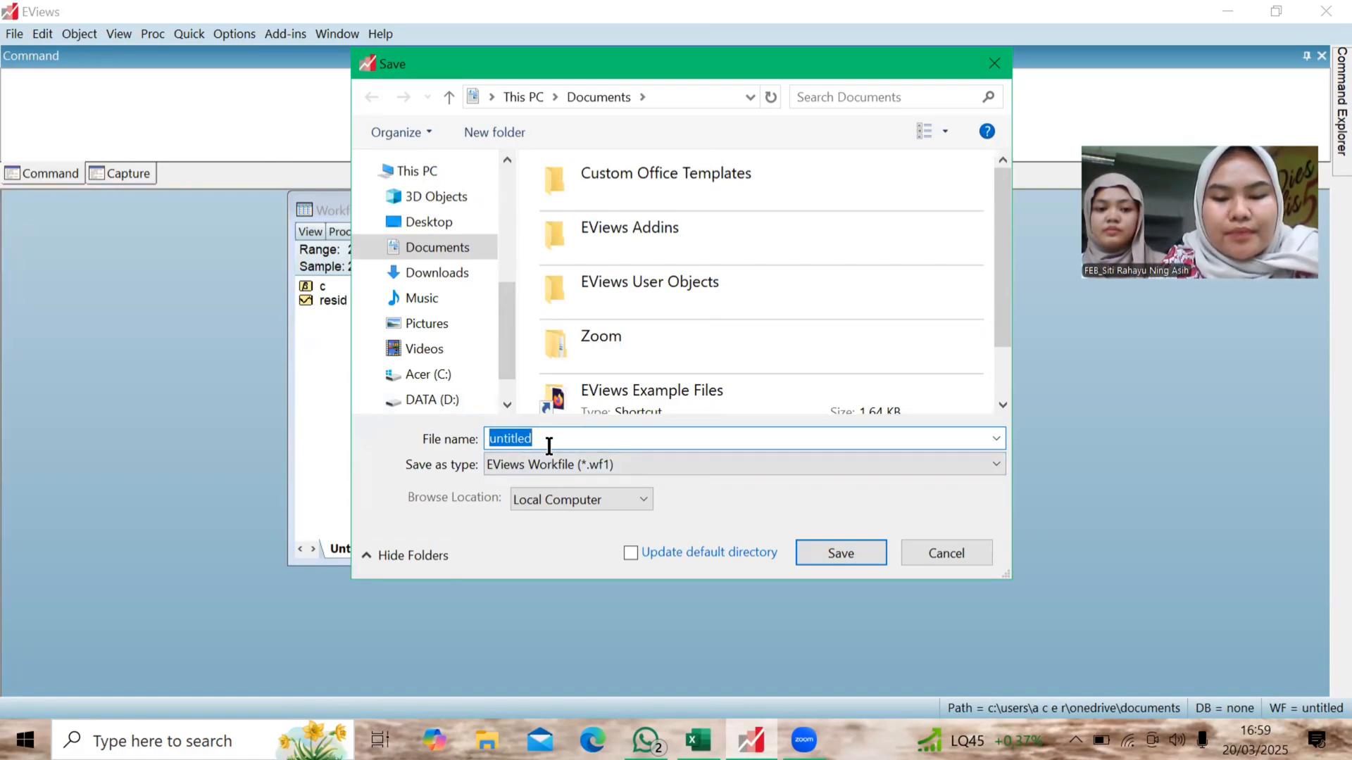
text(prat)
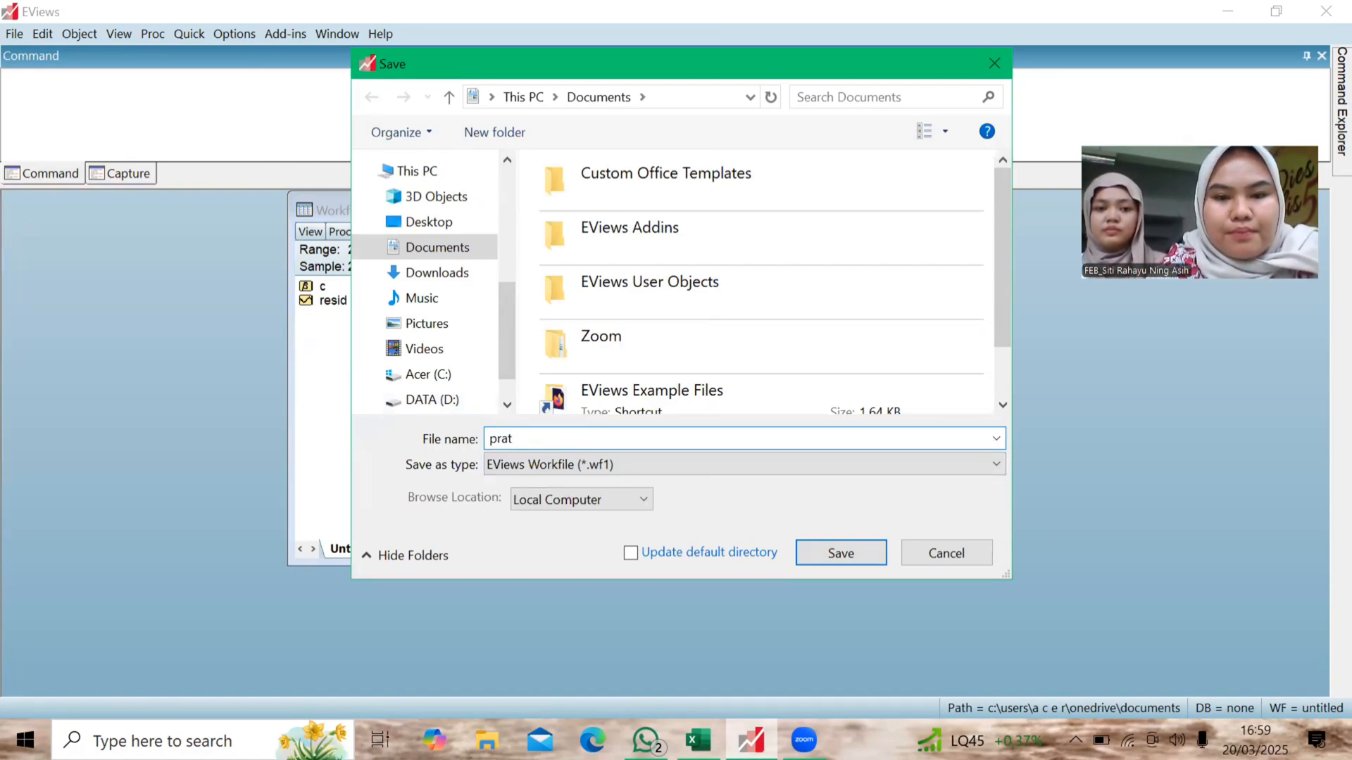
key(BackSpace)
text(ktikum )
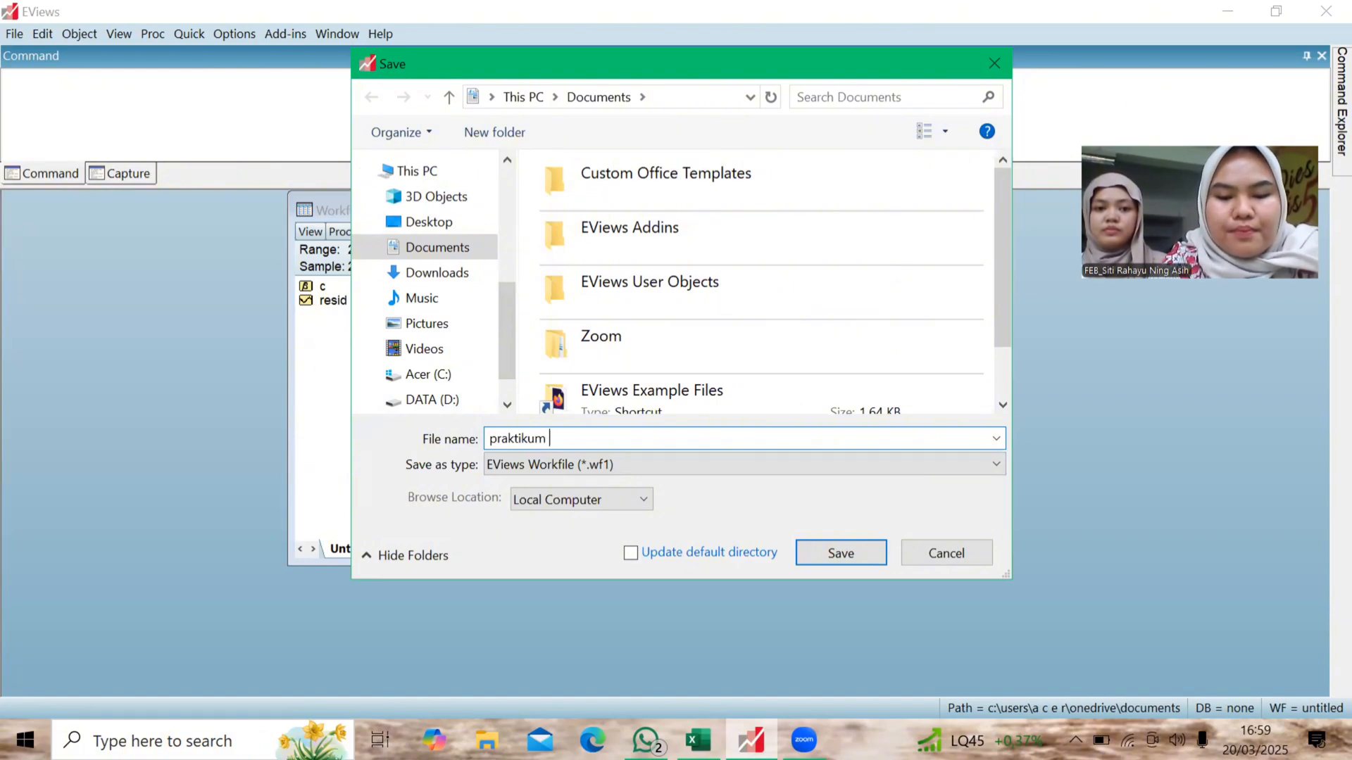
text(1 eke)
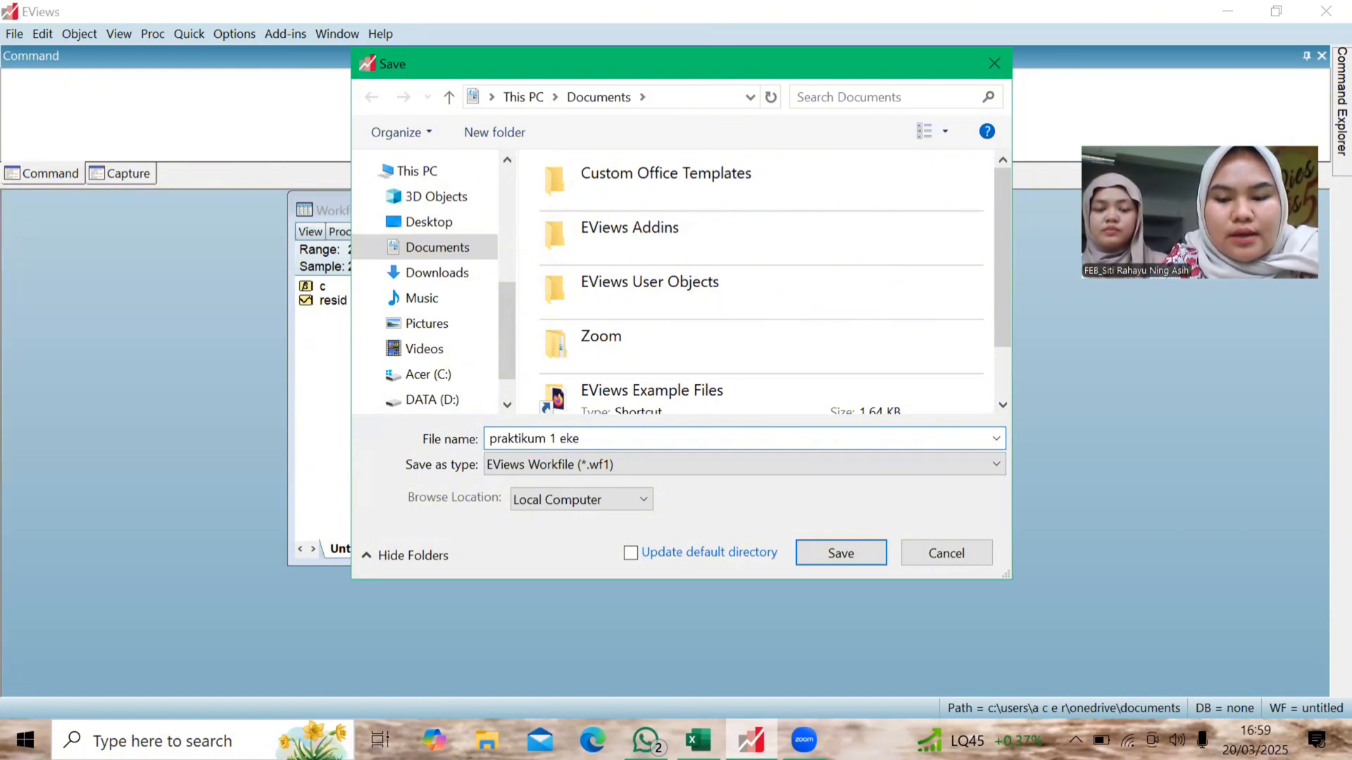
key(BackSpace)
text(onometr)
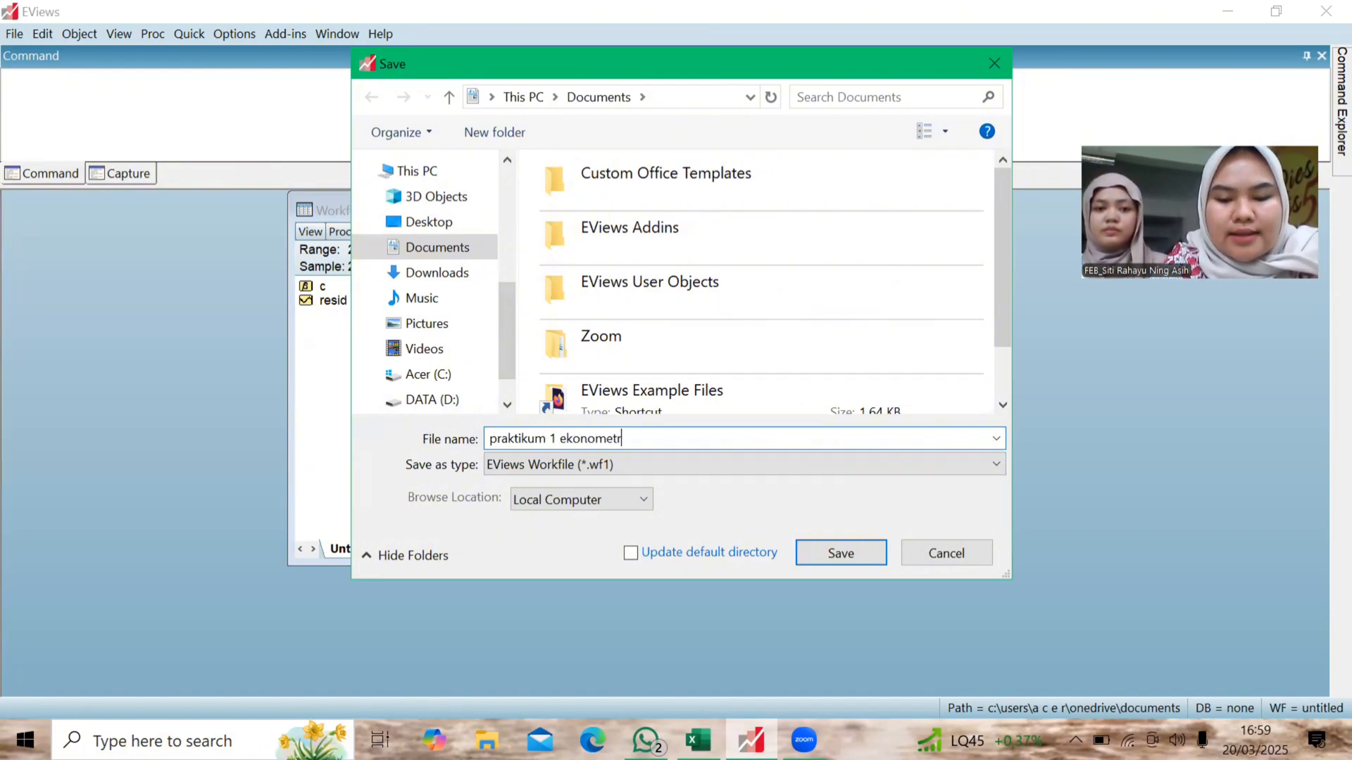
text(ika)
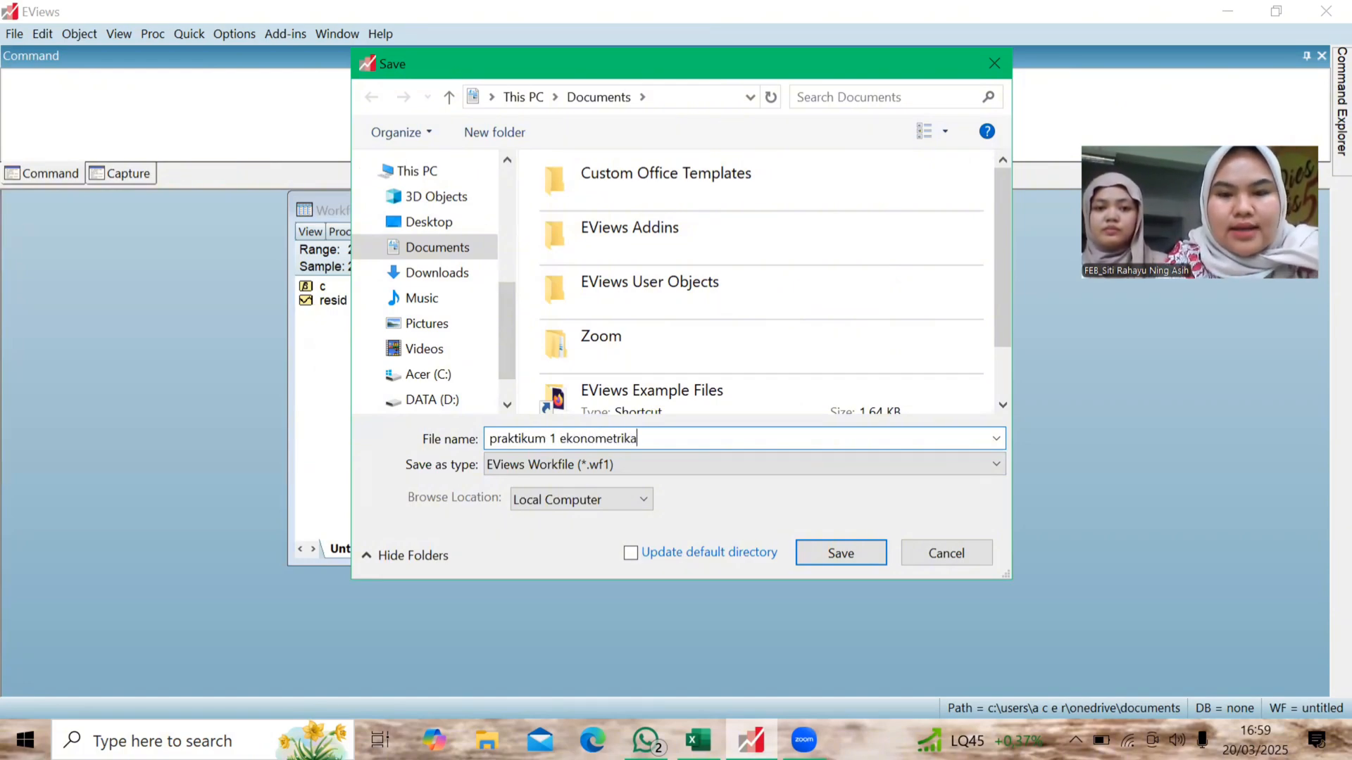
click(818, 553)
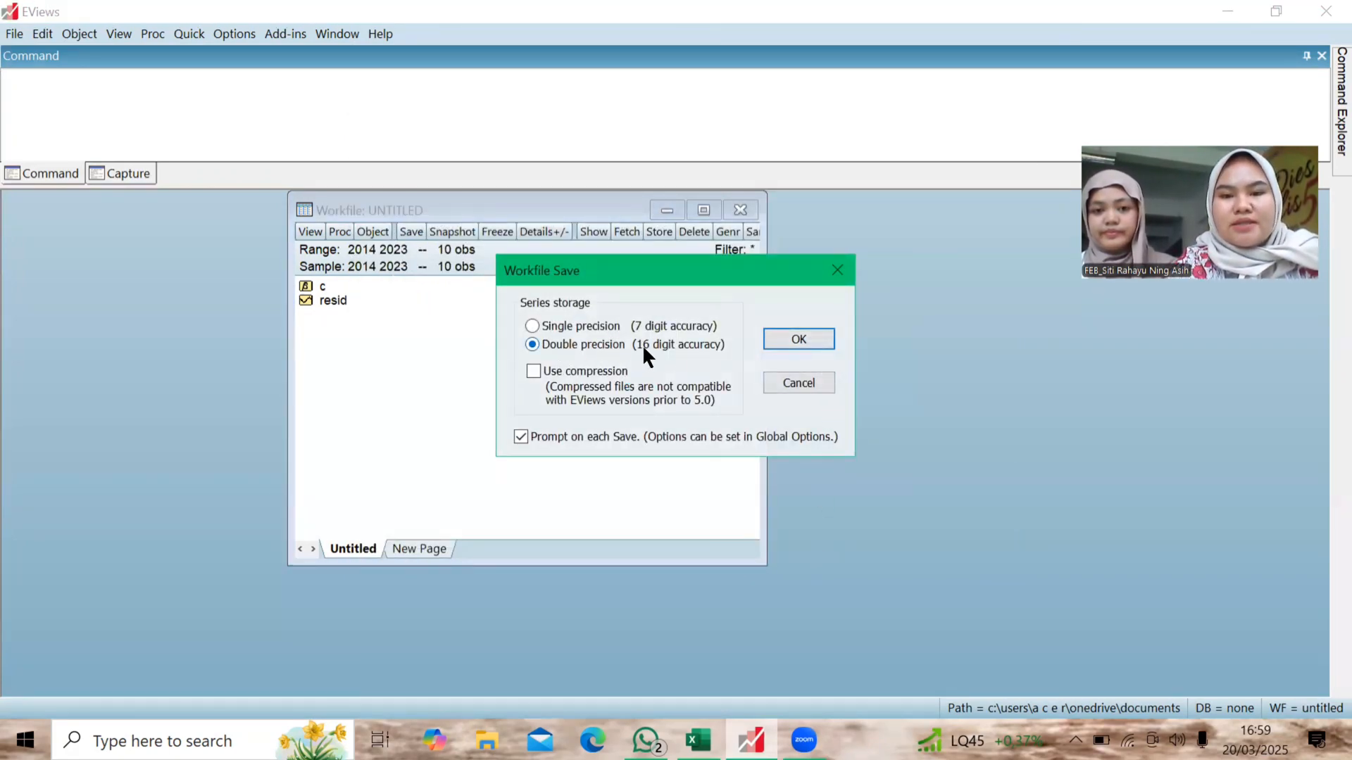
click(775, 342)
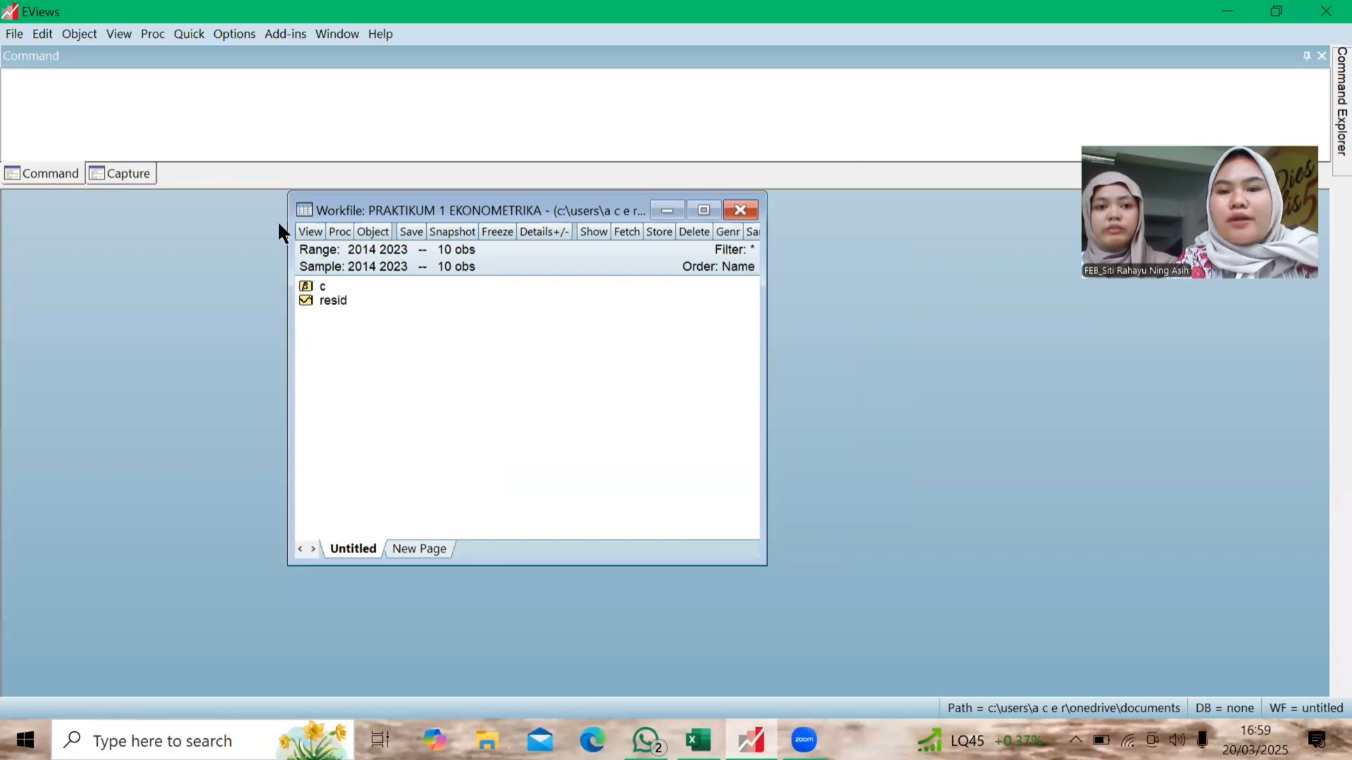
- Create an empty group for editing series and reveal the blank name row above 2014
click(186, 42)
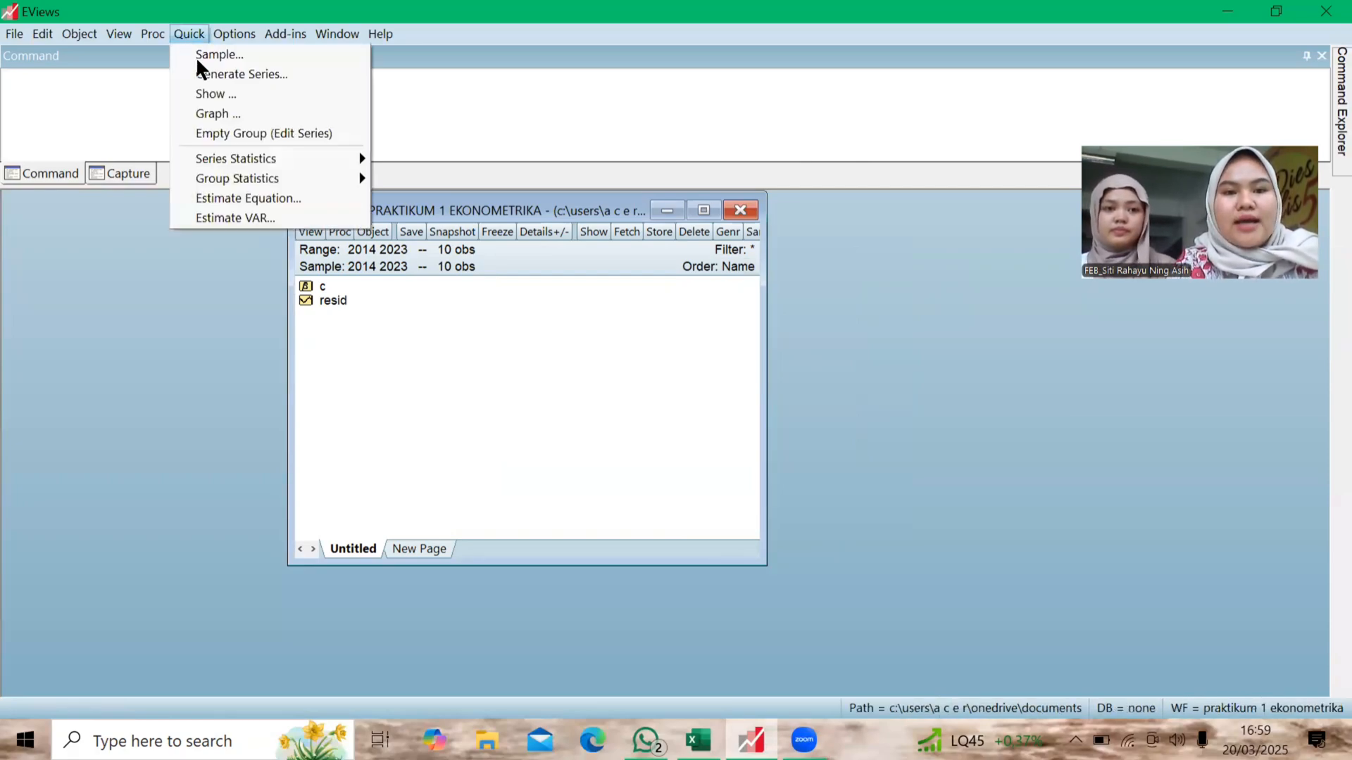
click(240, 133)
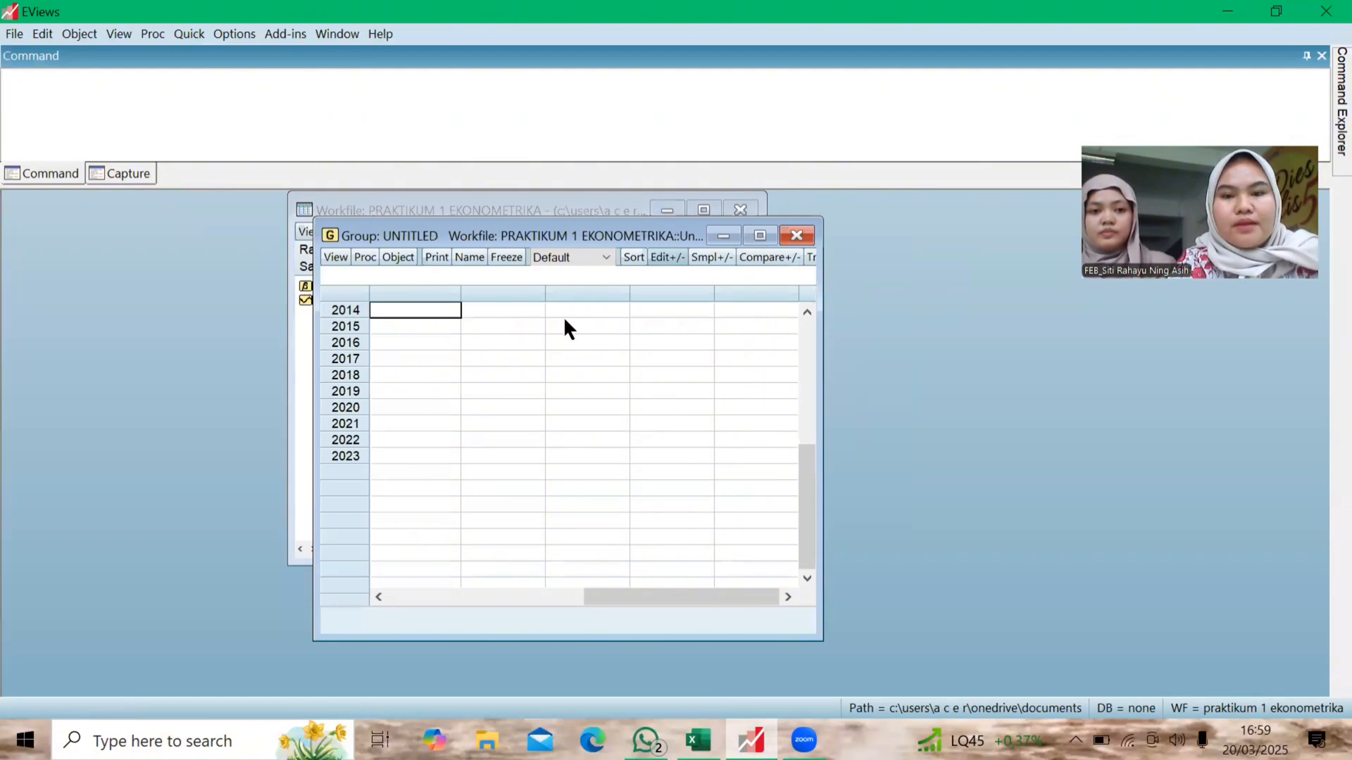
drag(804, 497, 804, 365)
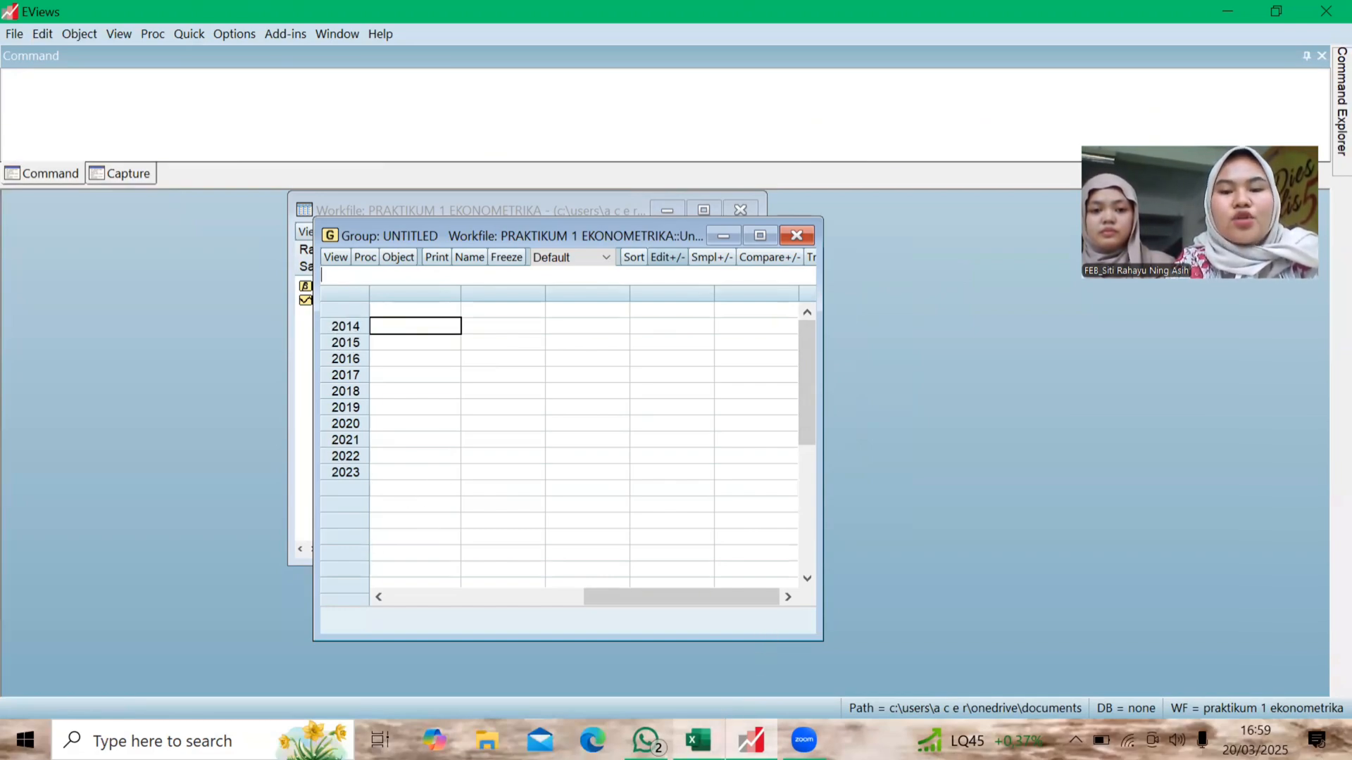
- Switch to the "data uji" workbook in Excel and copy the Y and X columns with their headers, B4:C14
mouse_move(697, 740)
click(675, 642)
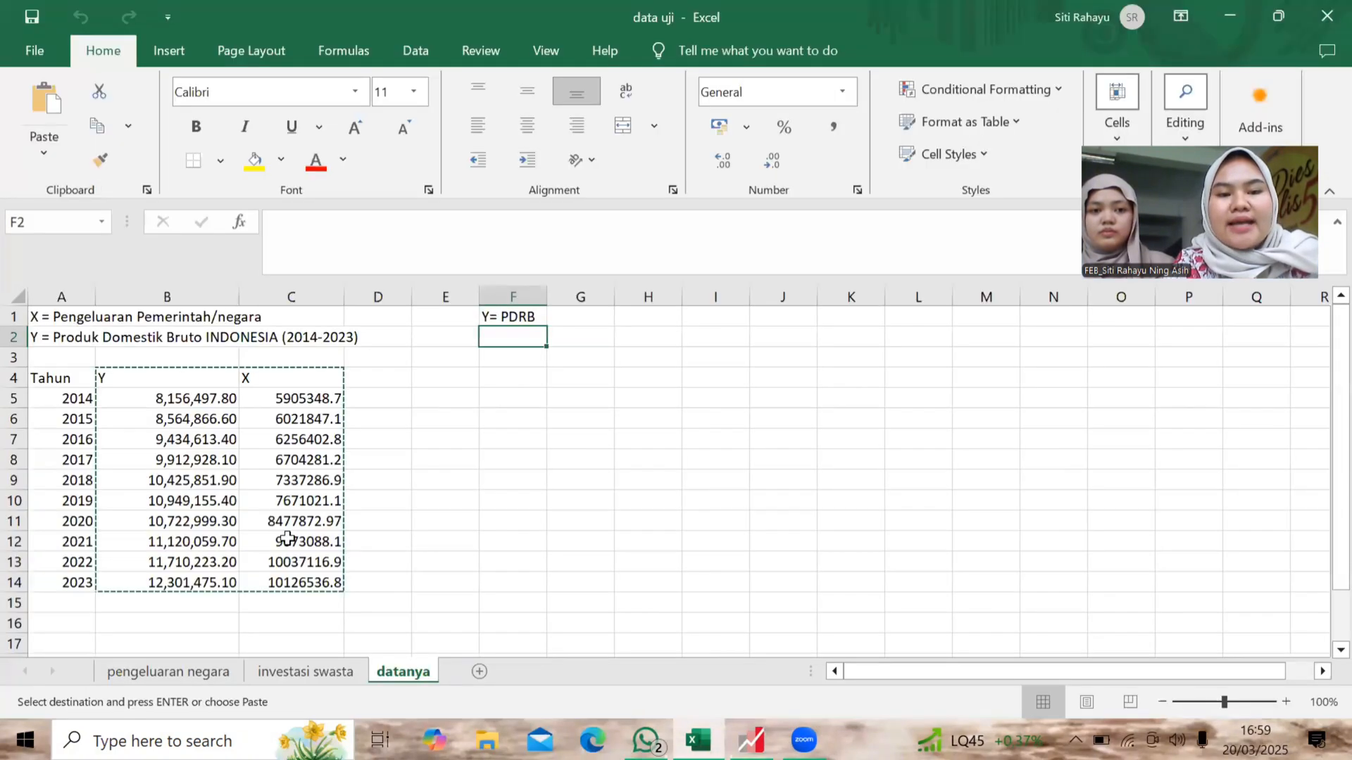
click(514, 434)
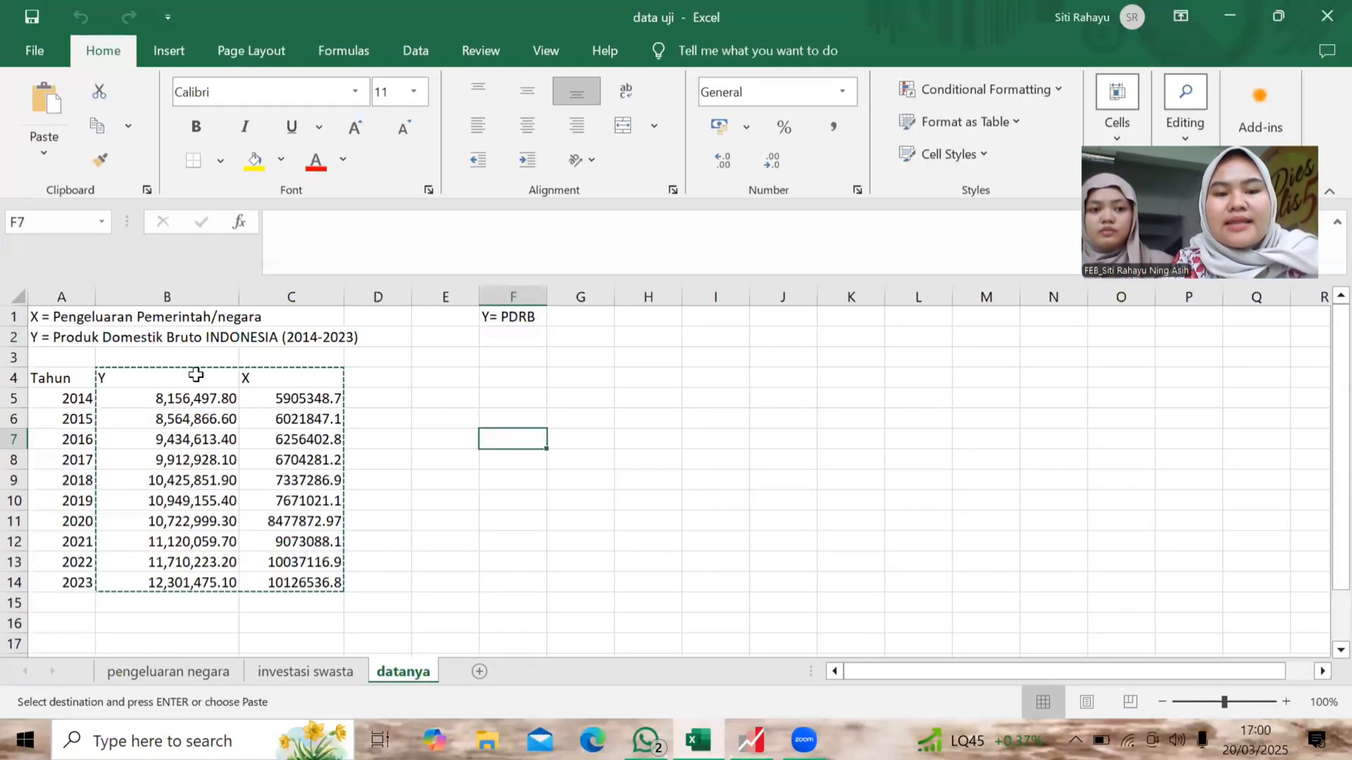
drag(196, 374, 282, 587)
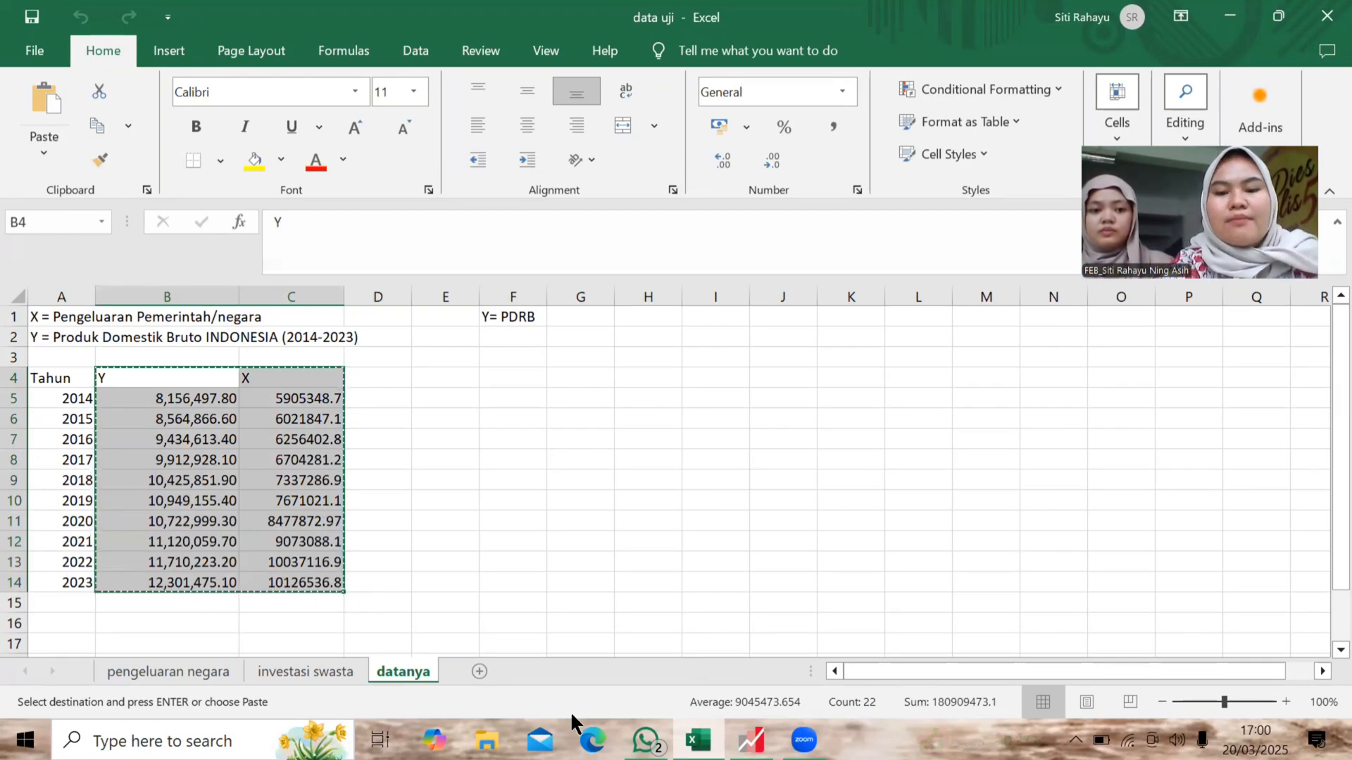
- Switch back to EViews and paste the copied Y and X data into the group, starting in the name row above 2014
mouse_move(752, 741)
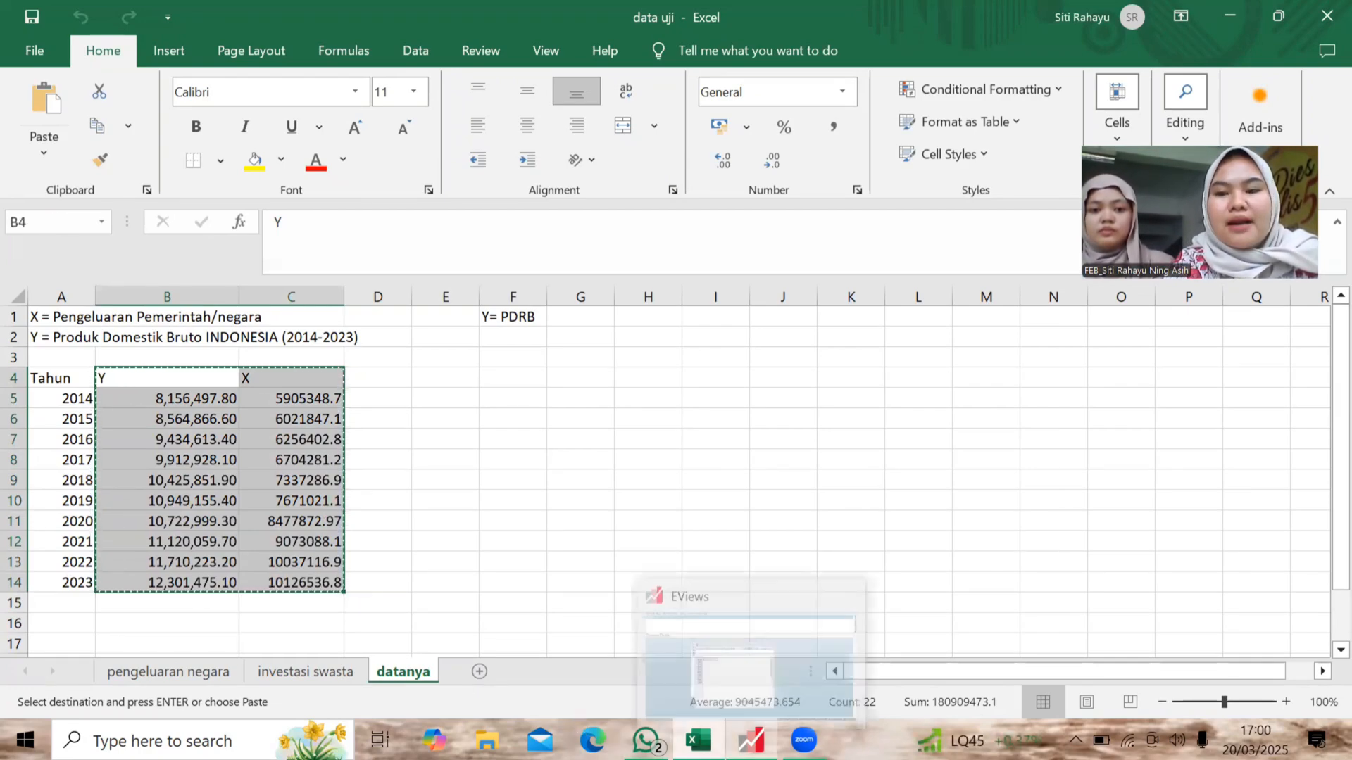
click(716, 662)
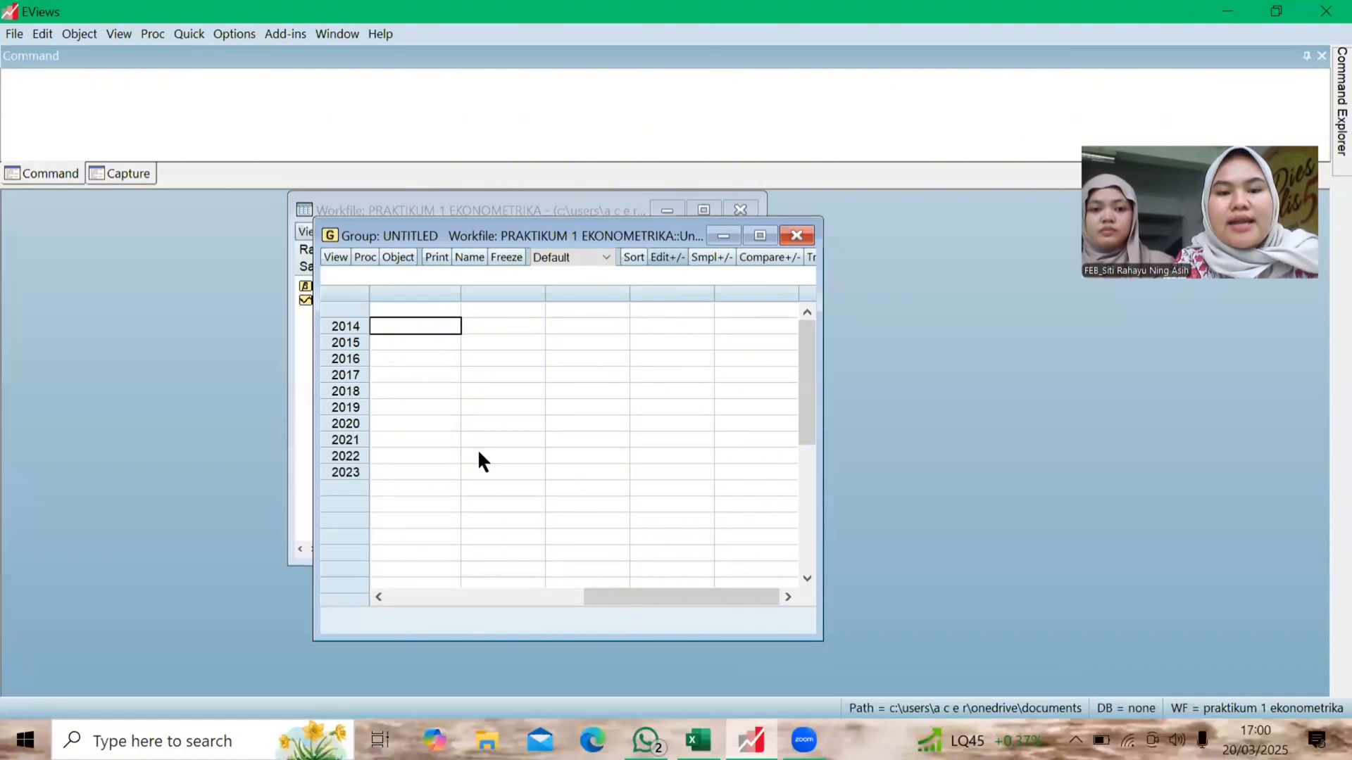
click(408, 310)
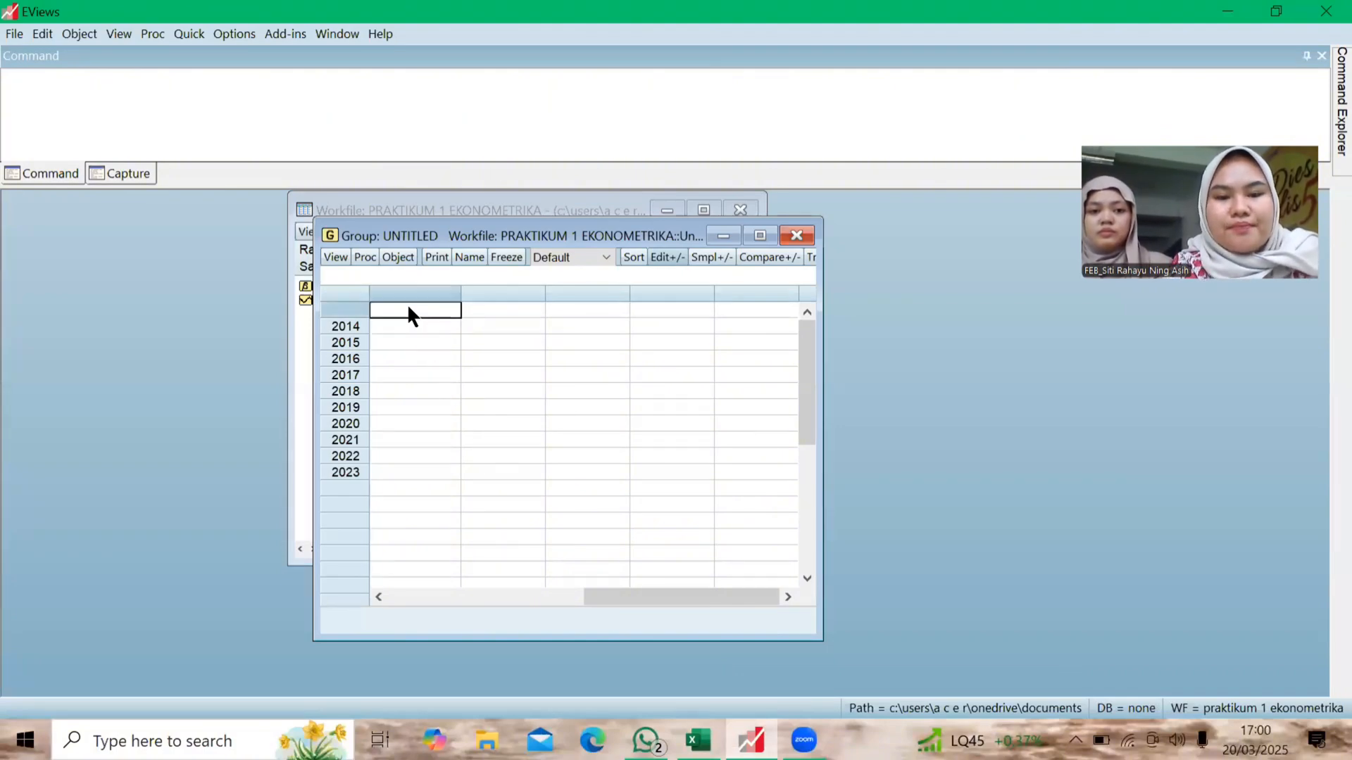
key(ctrl+v)
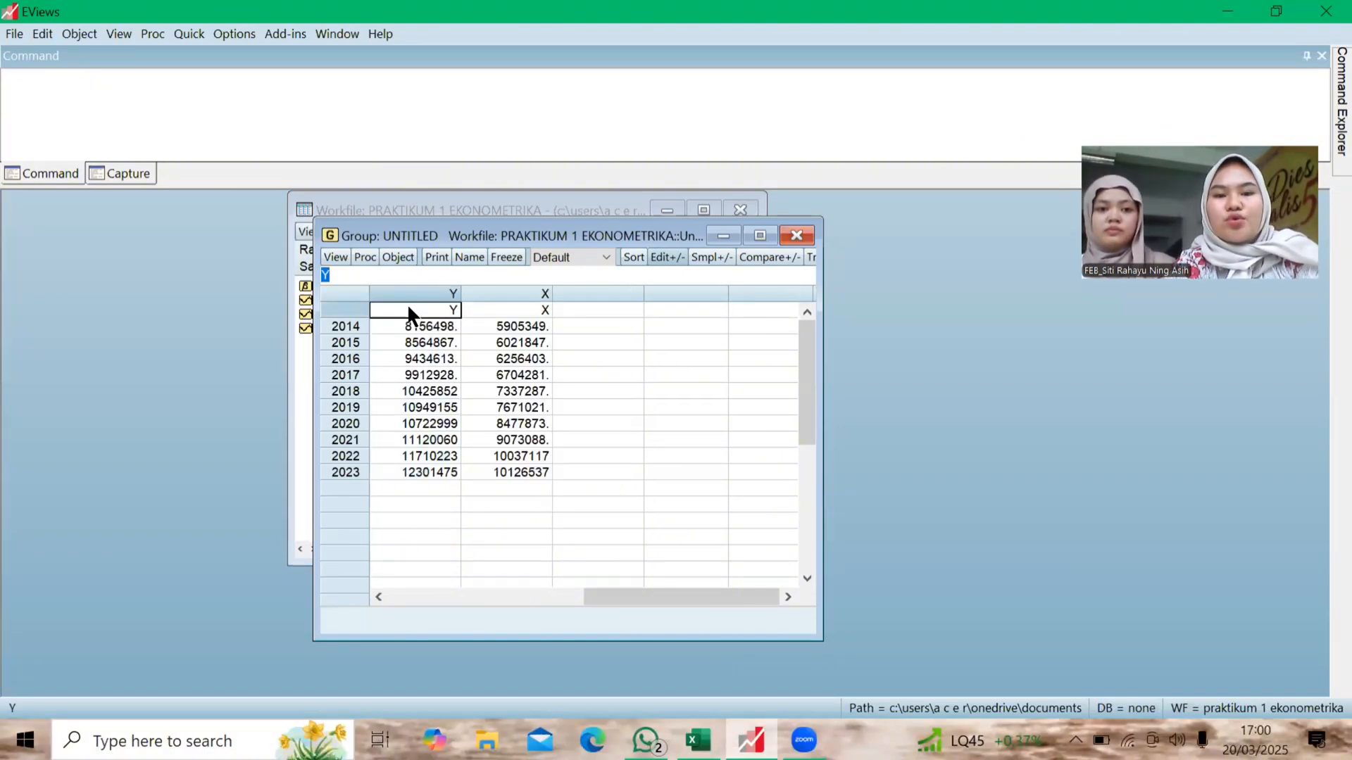
- Name the group datapraktikum
click(469, 258)
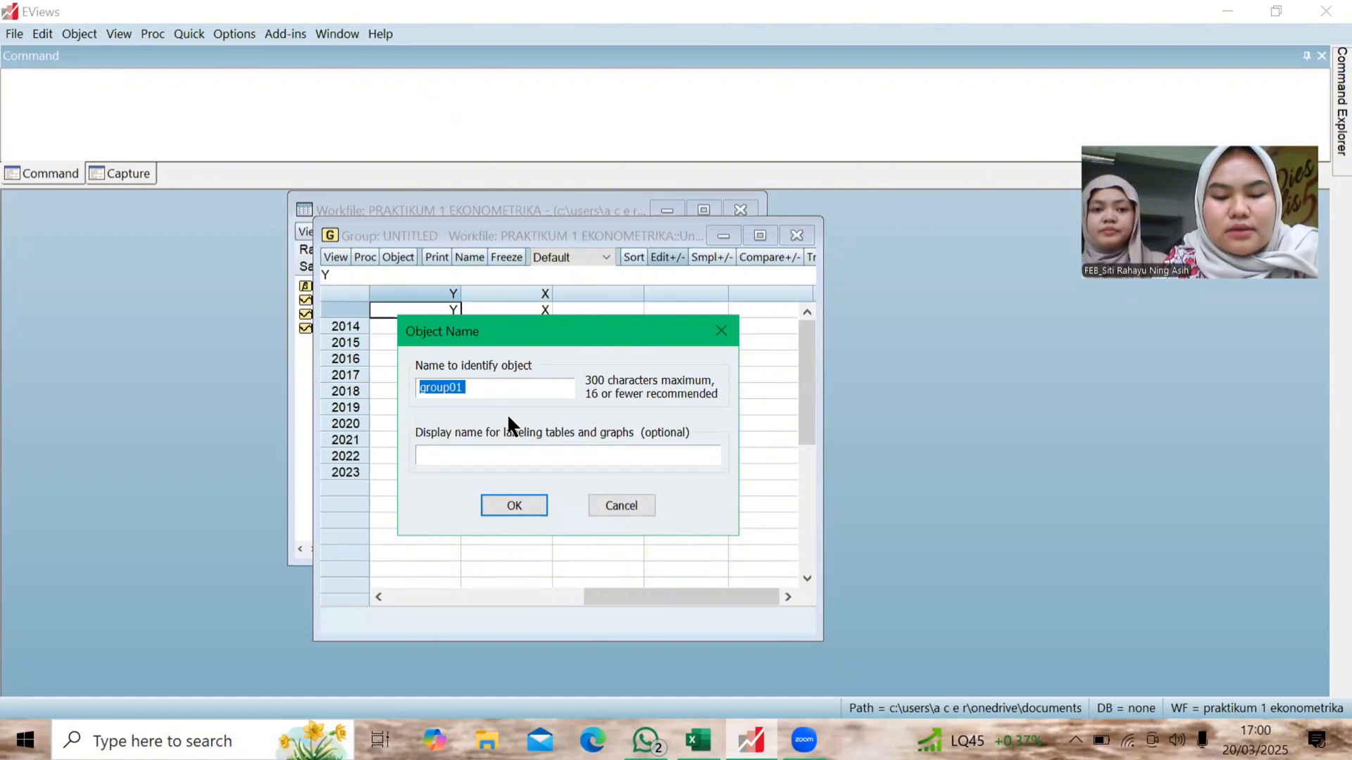
text(datap)
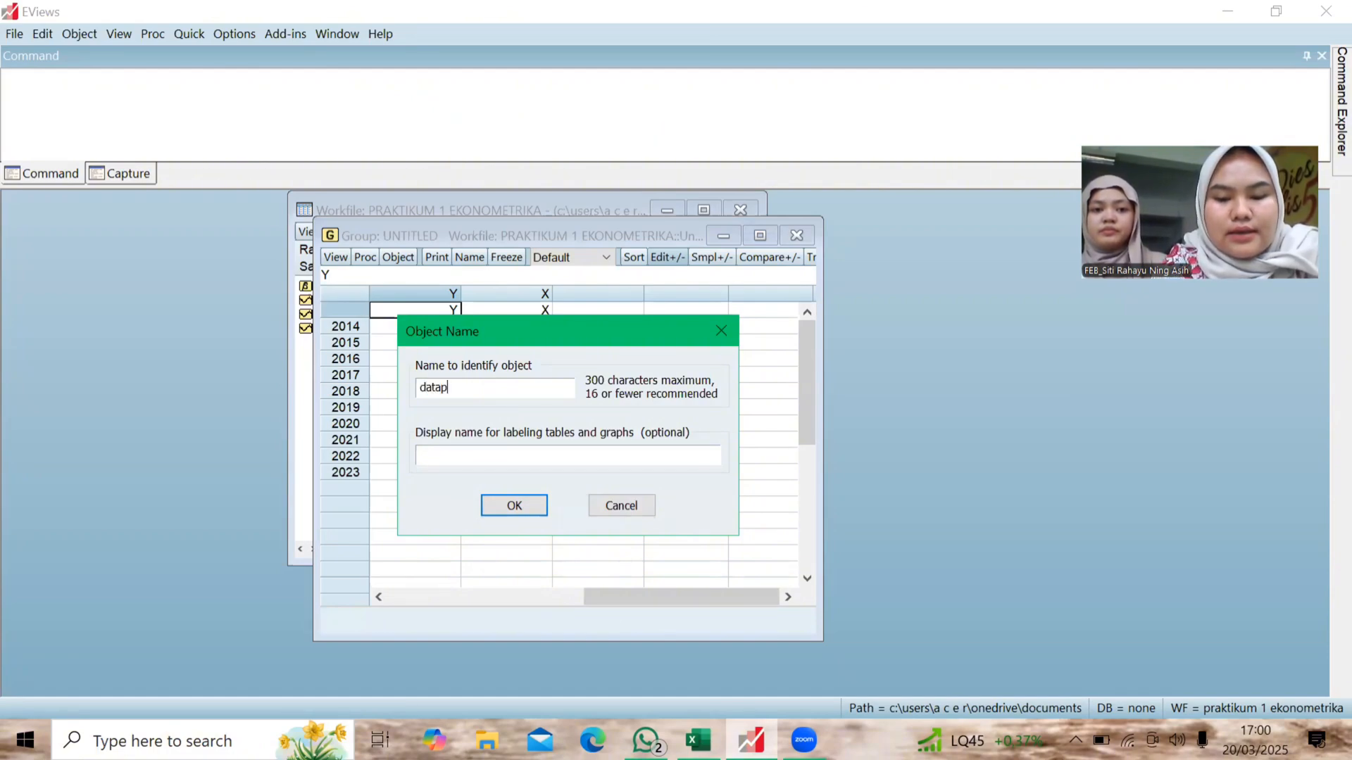
text(raktikum)
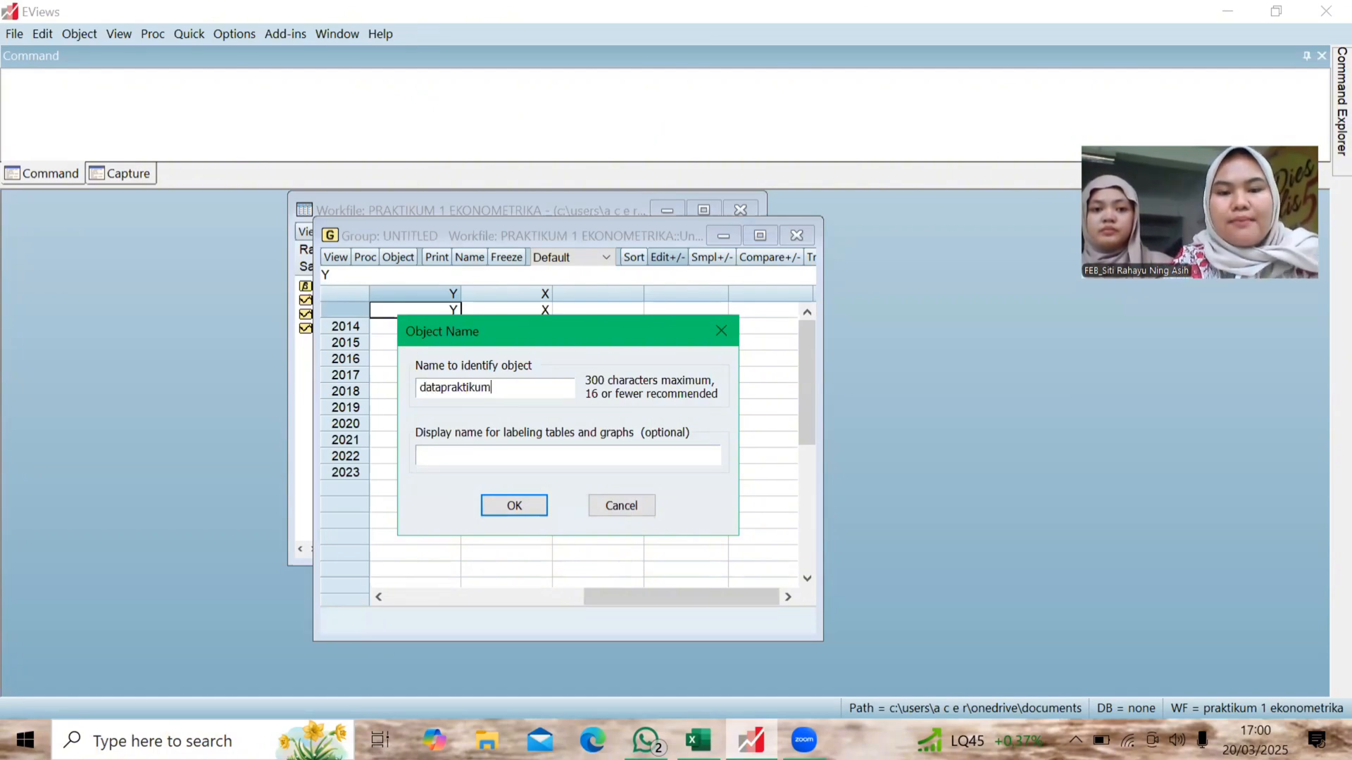
click(493, 519)
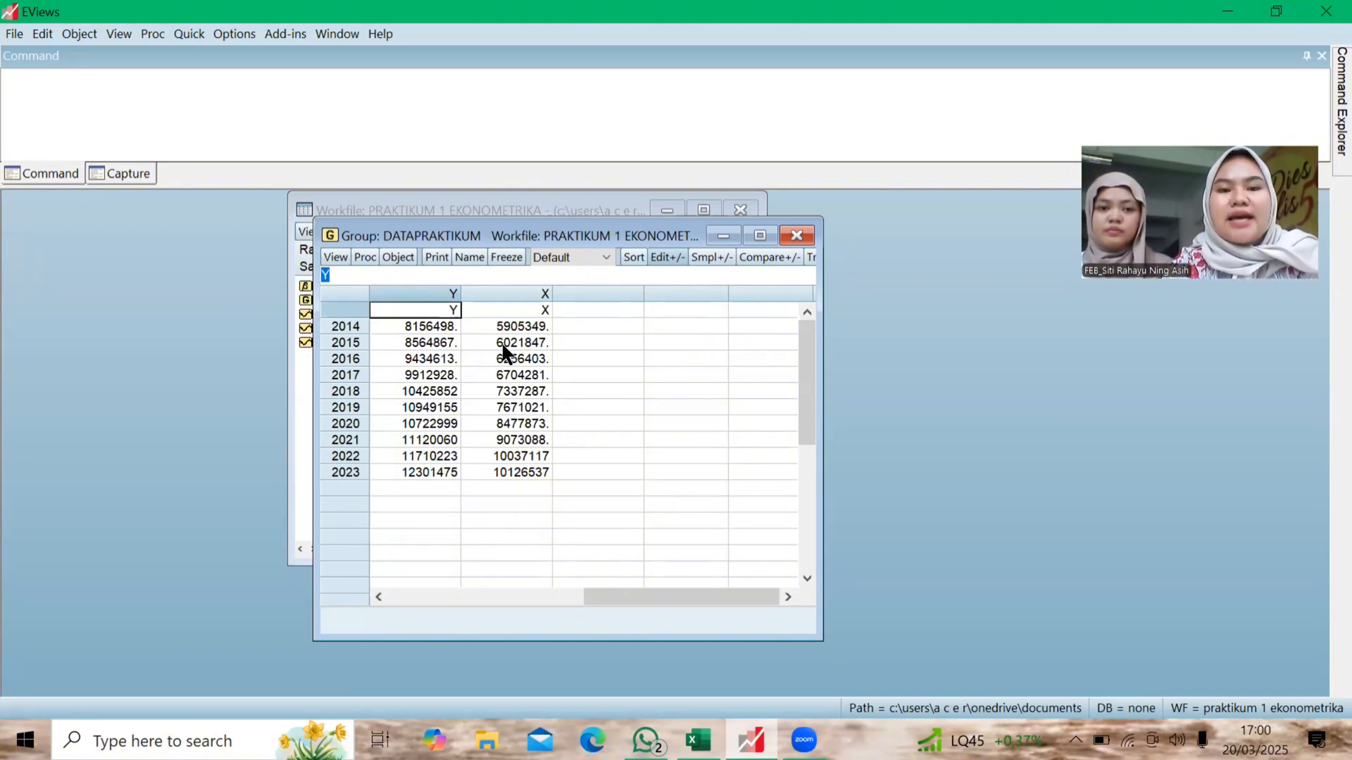
- Make an equation from the group and estimate it by least squares with the specification y c x over 2014–2023
click(365, 259)
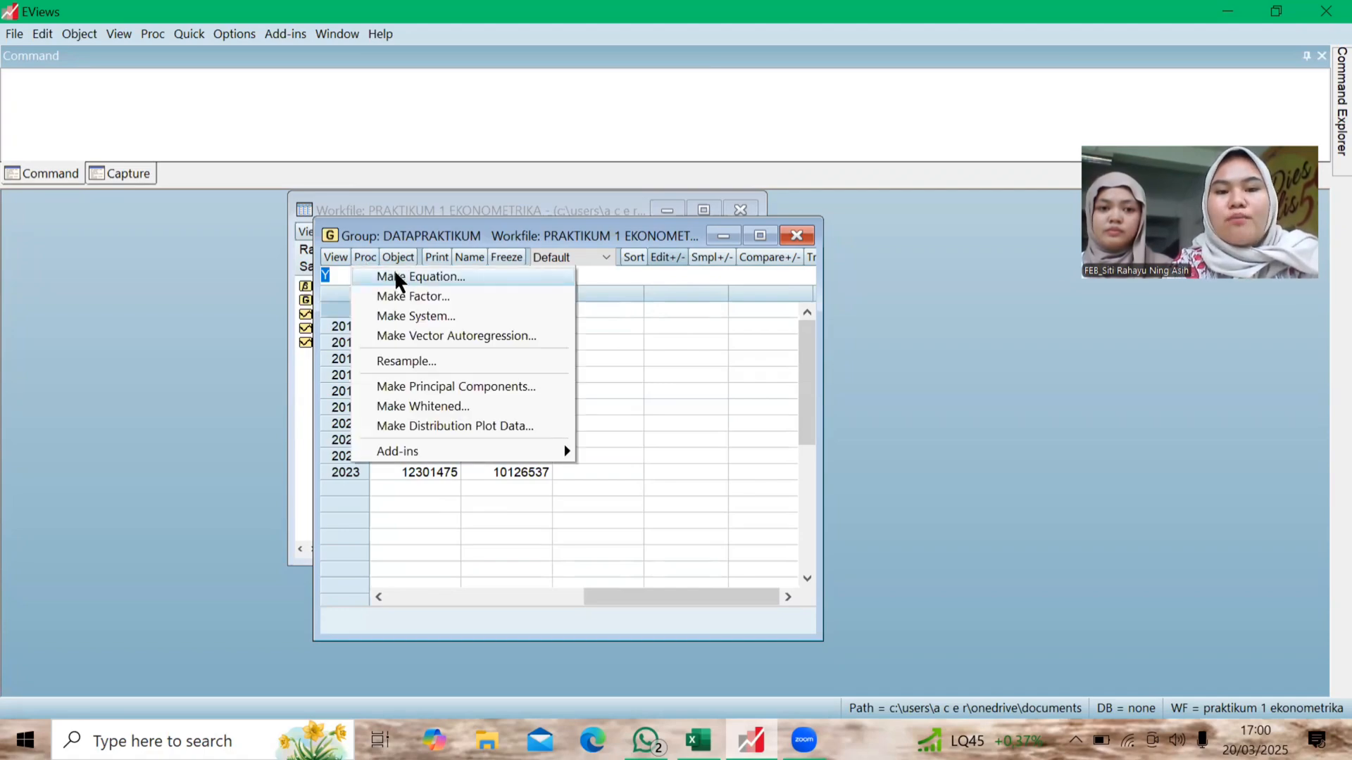
click(393, 274)
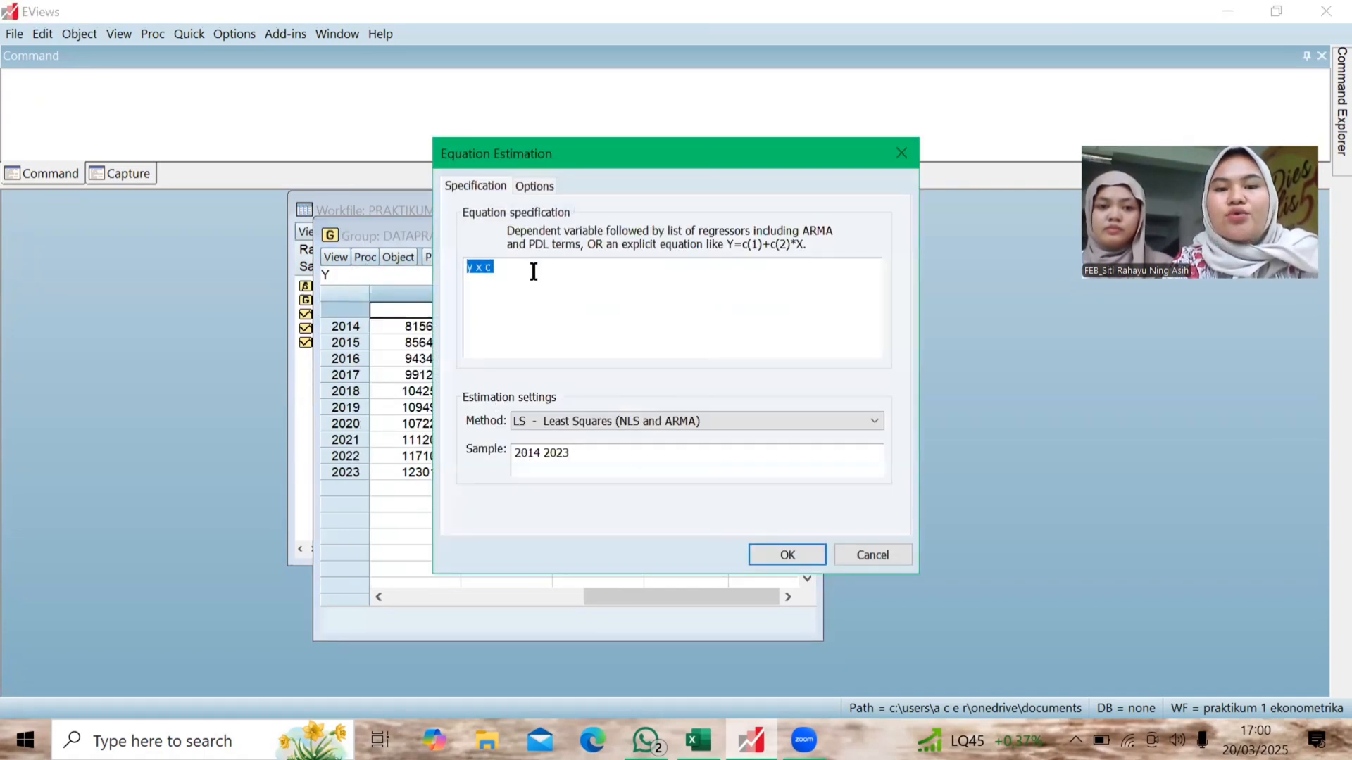
click(534, 267)
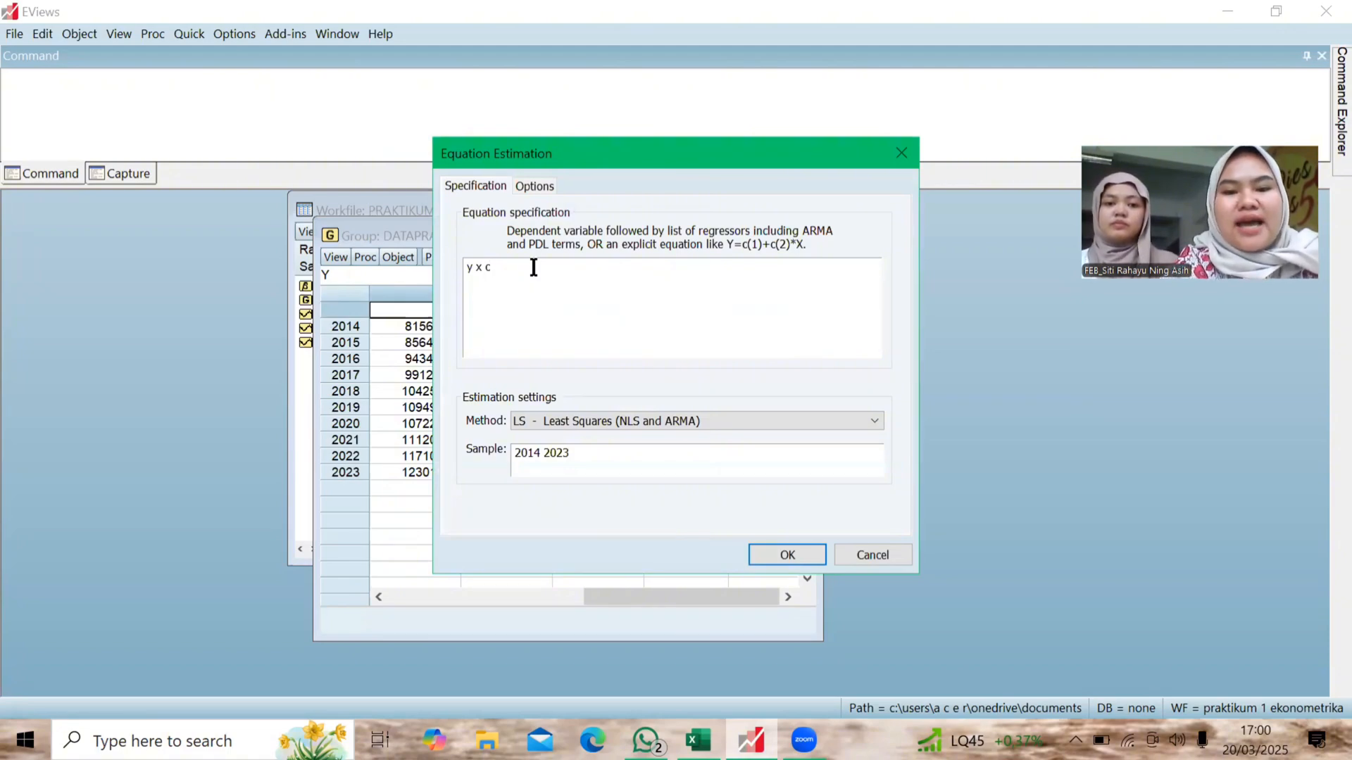
key(BackSpace)
key(BackSpace)
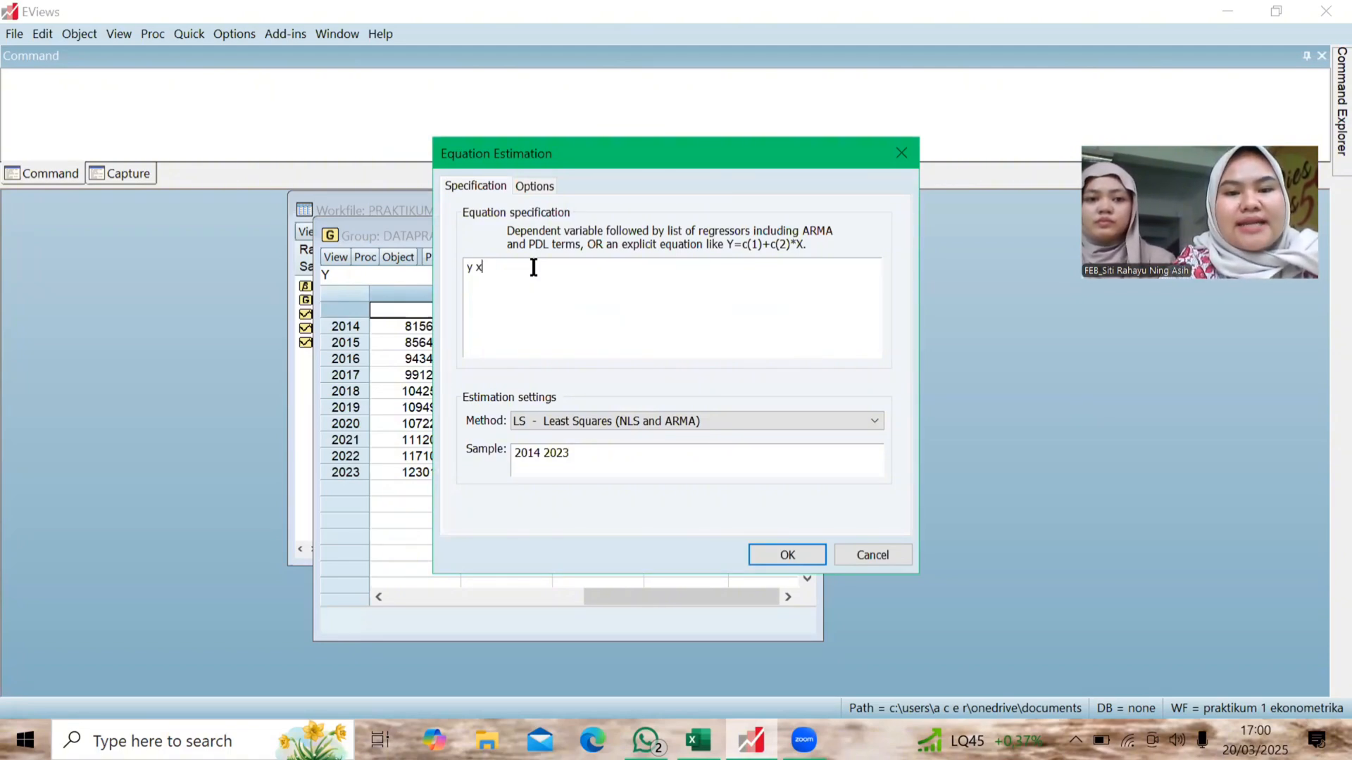
key(BackSpace)
text(c x)
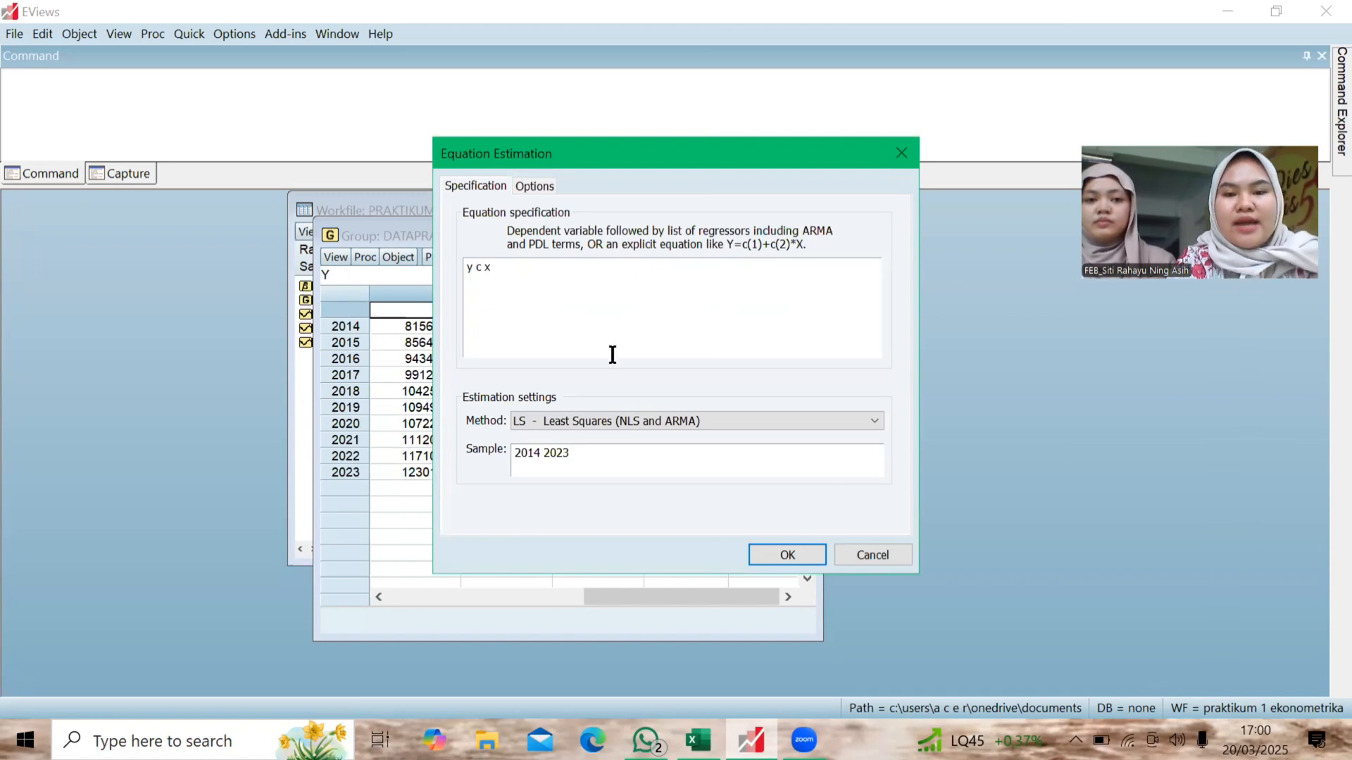
click(787, 555)
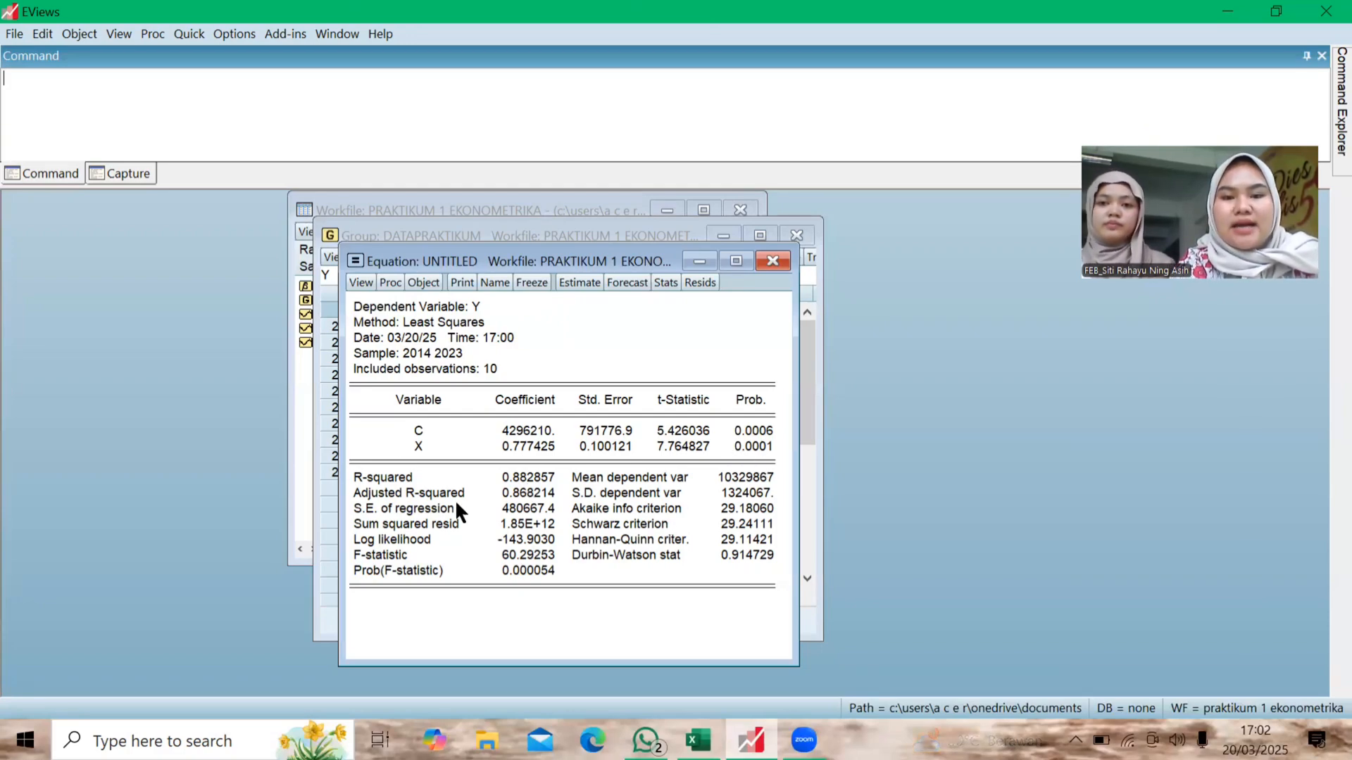
- Try to name the estimated equation eq01-linear
click(493, 283)
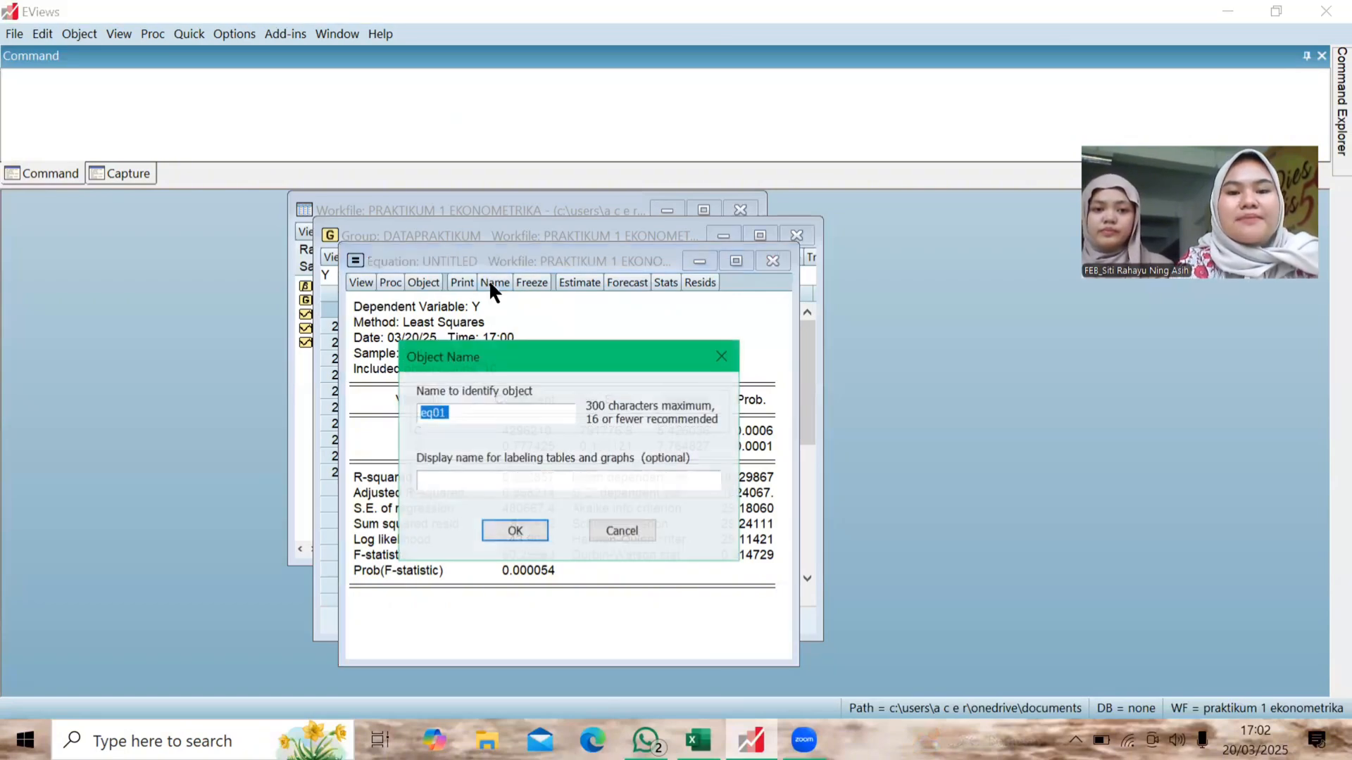
click(458, 420)
text(-)
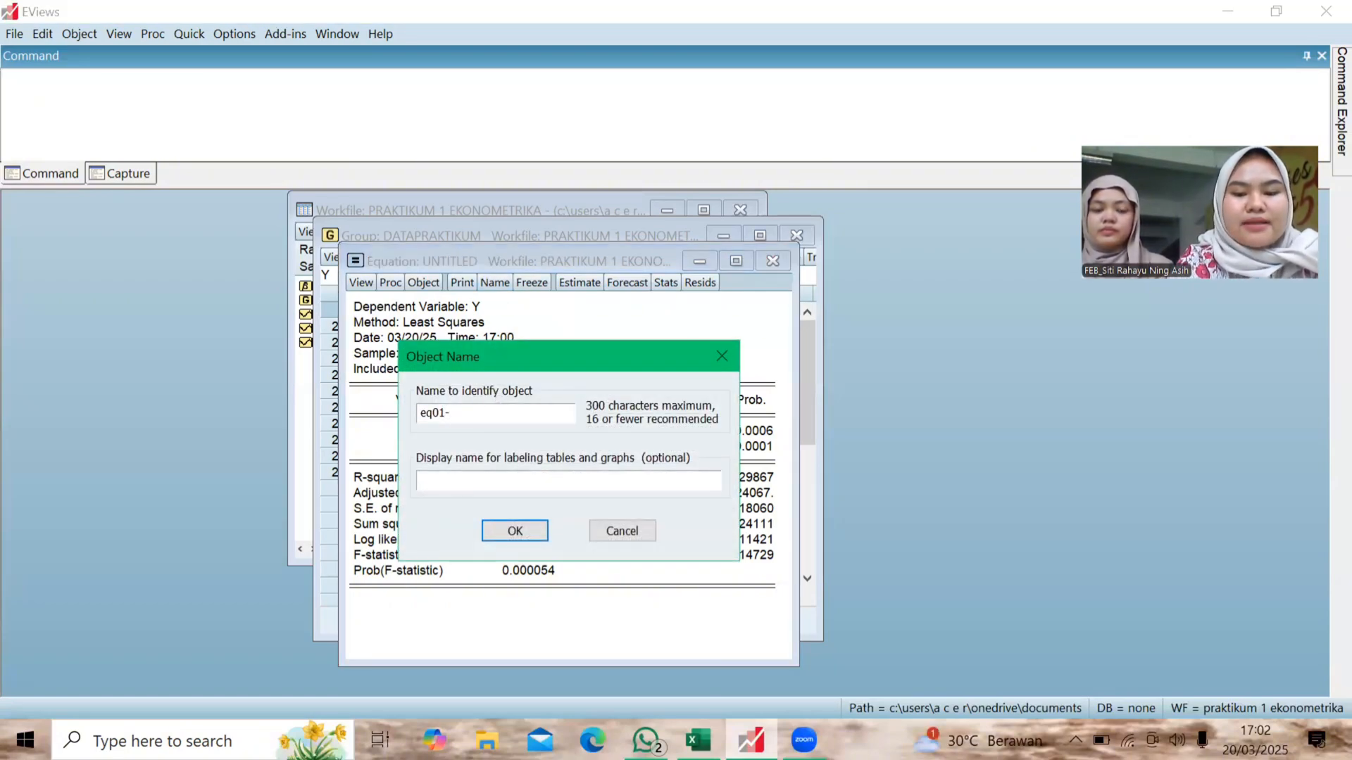
text(linear)
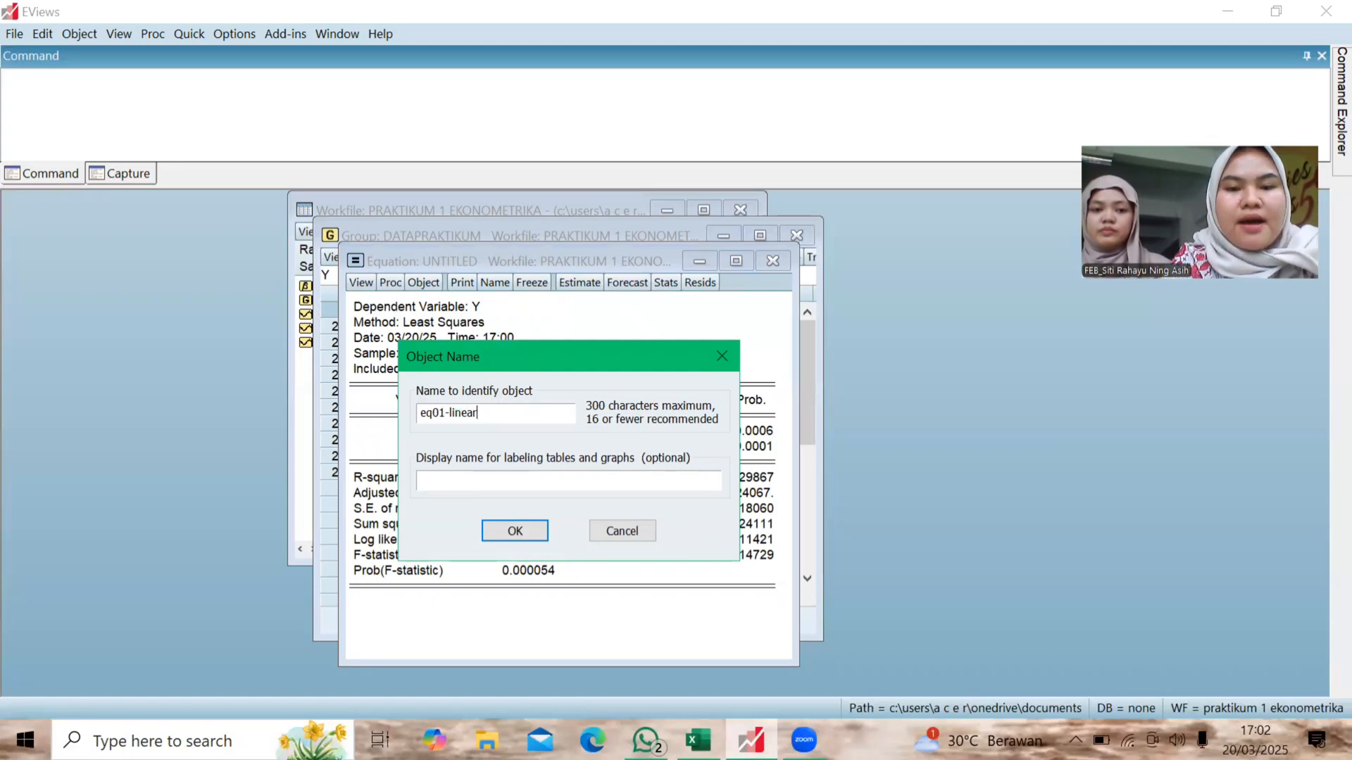
click(525, 528)
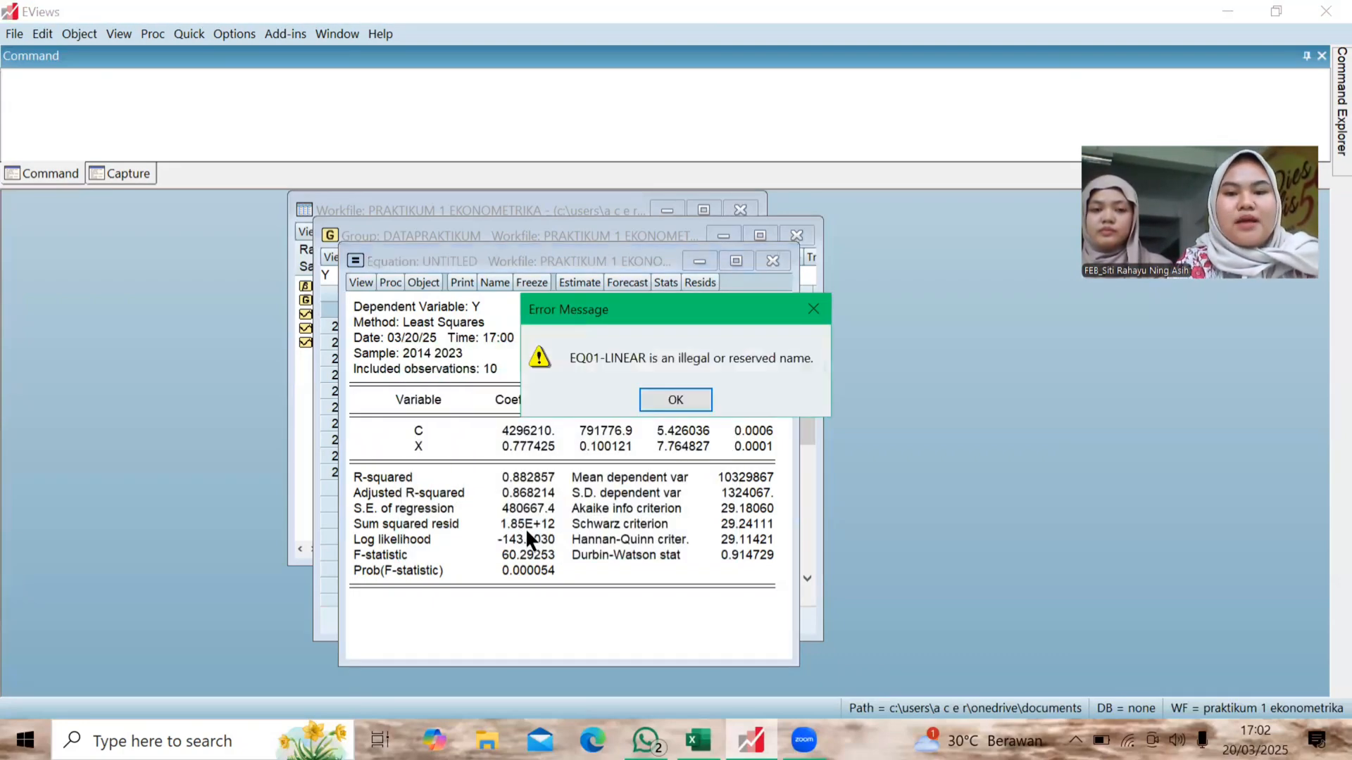
click(682, 399)
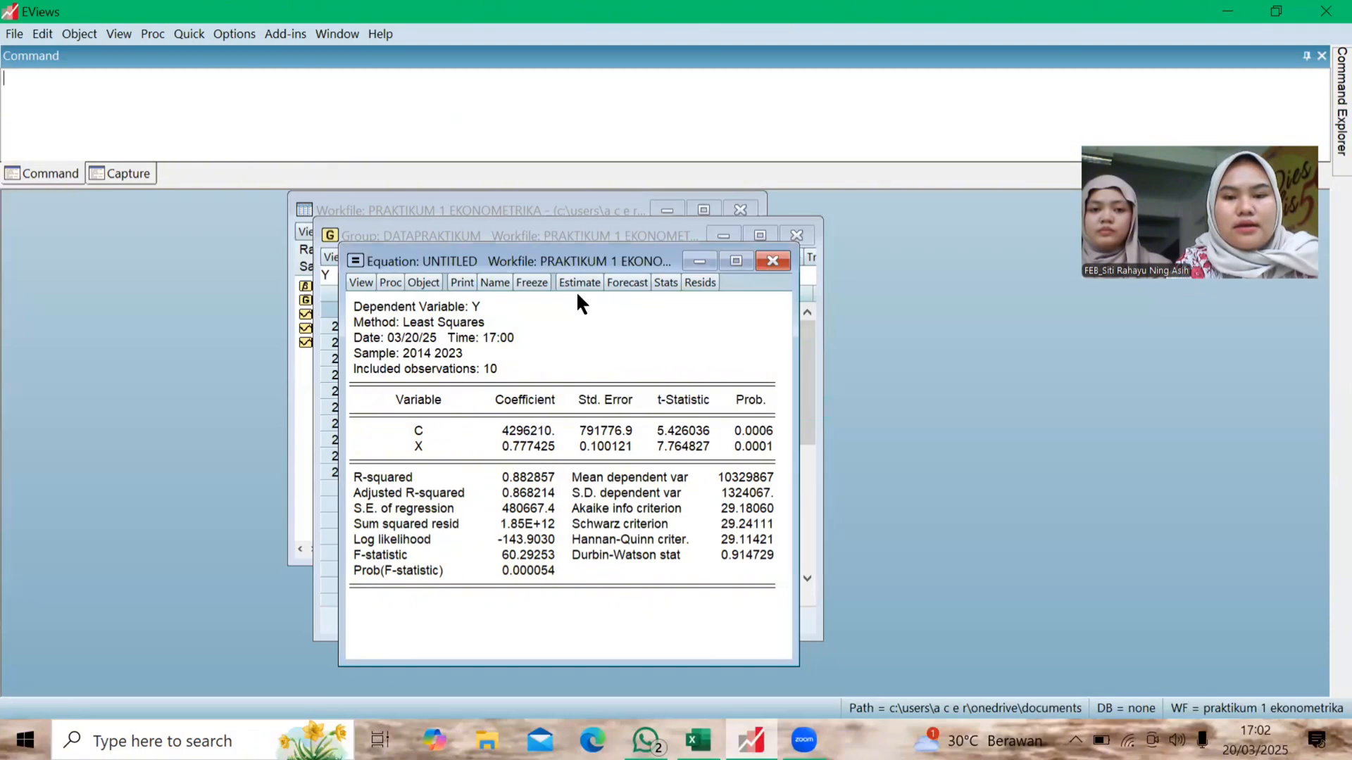
click(499, 281)
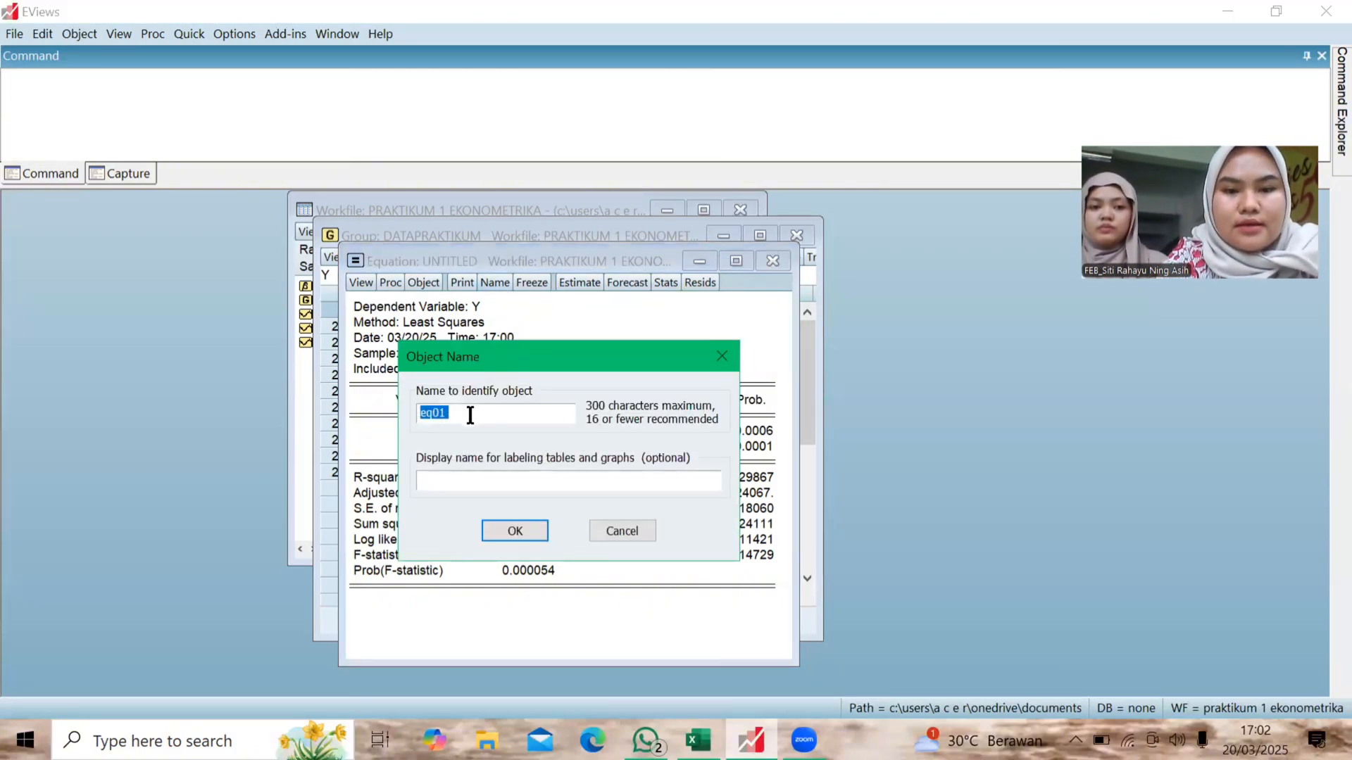
click(470, 414)
text(-)
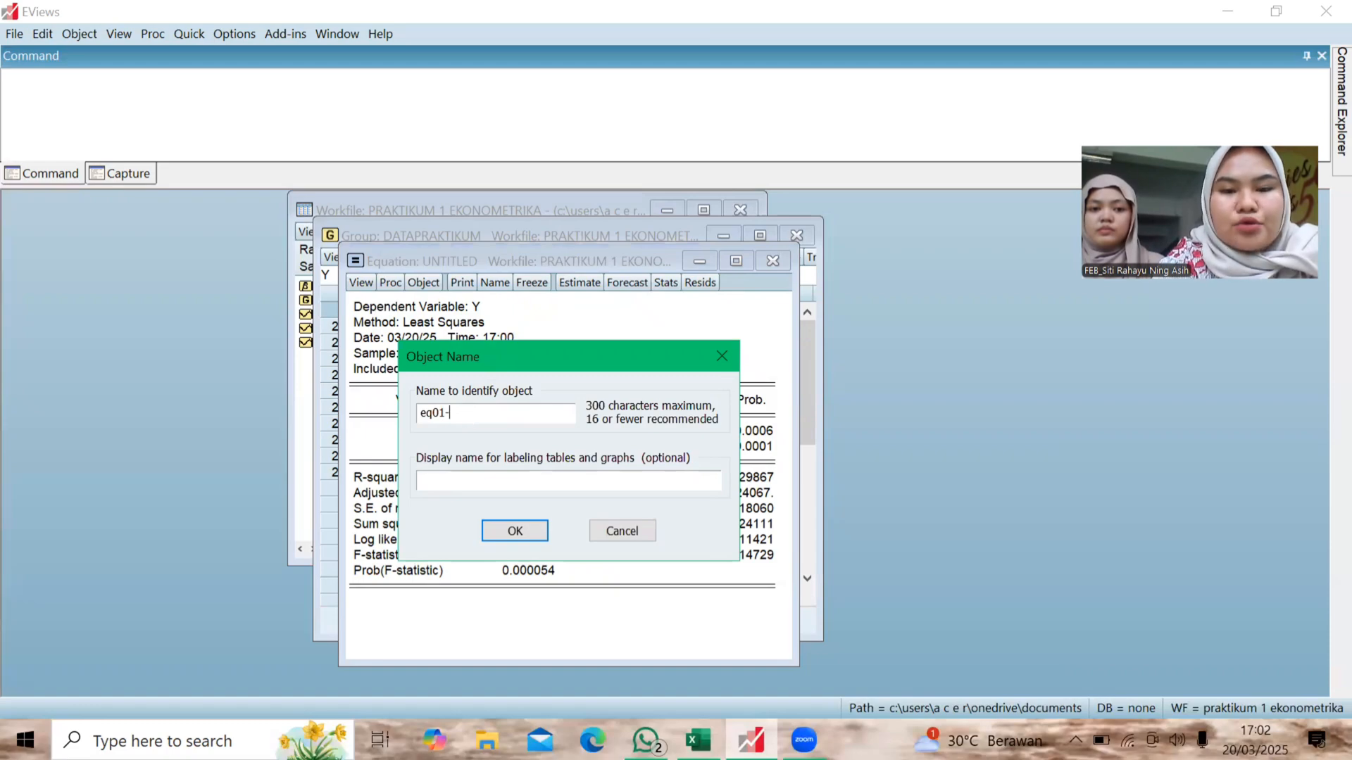
text(linear)
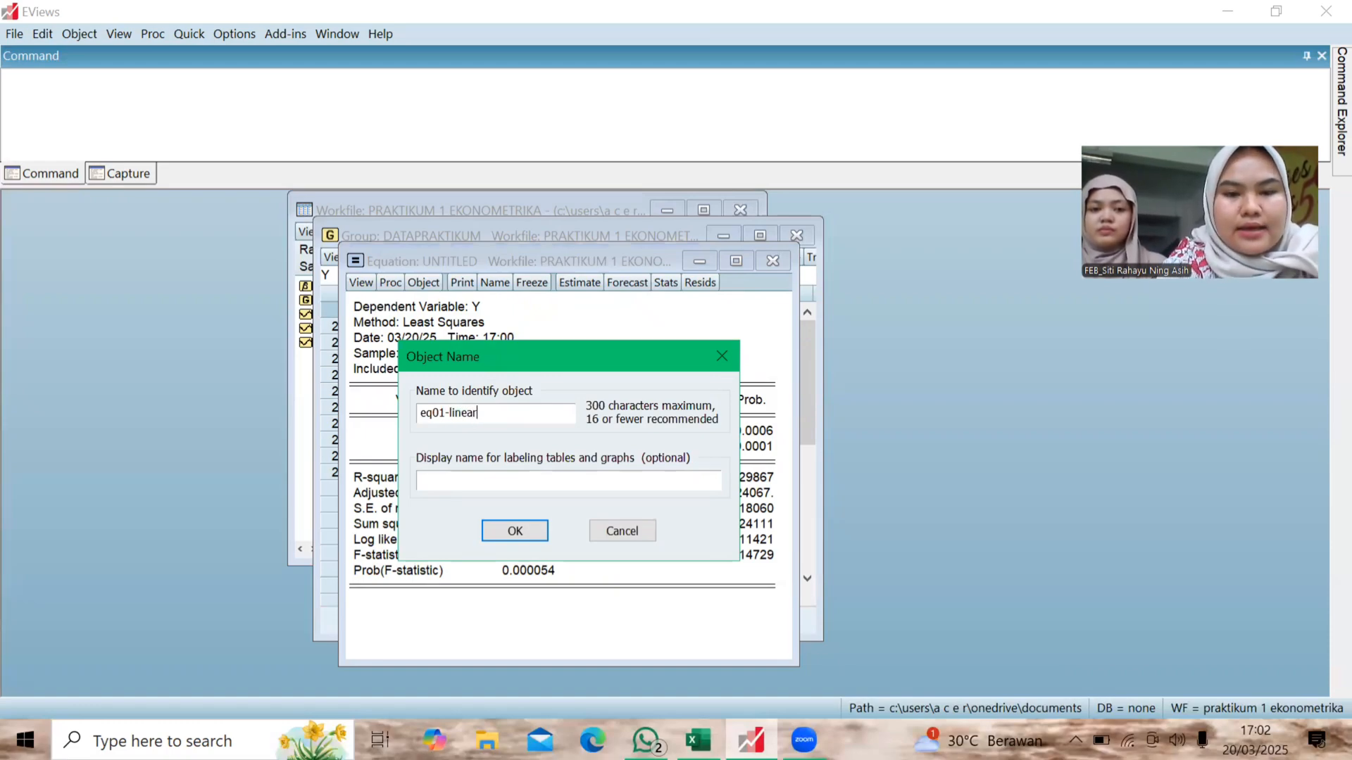
click(500, 534)
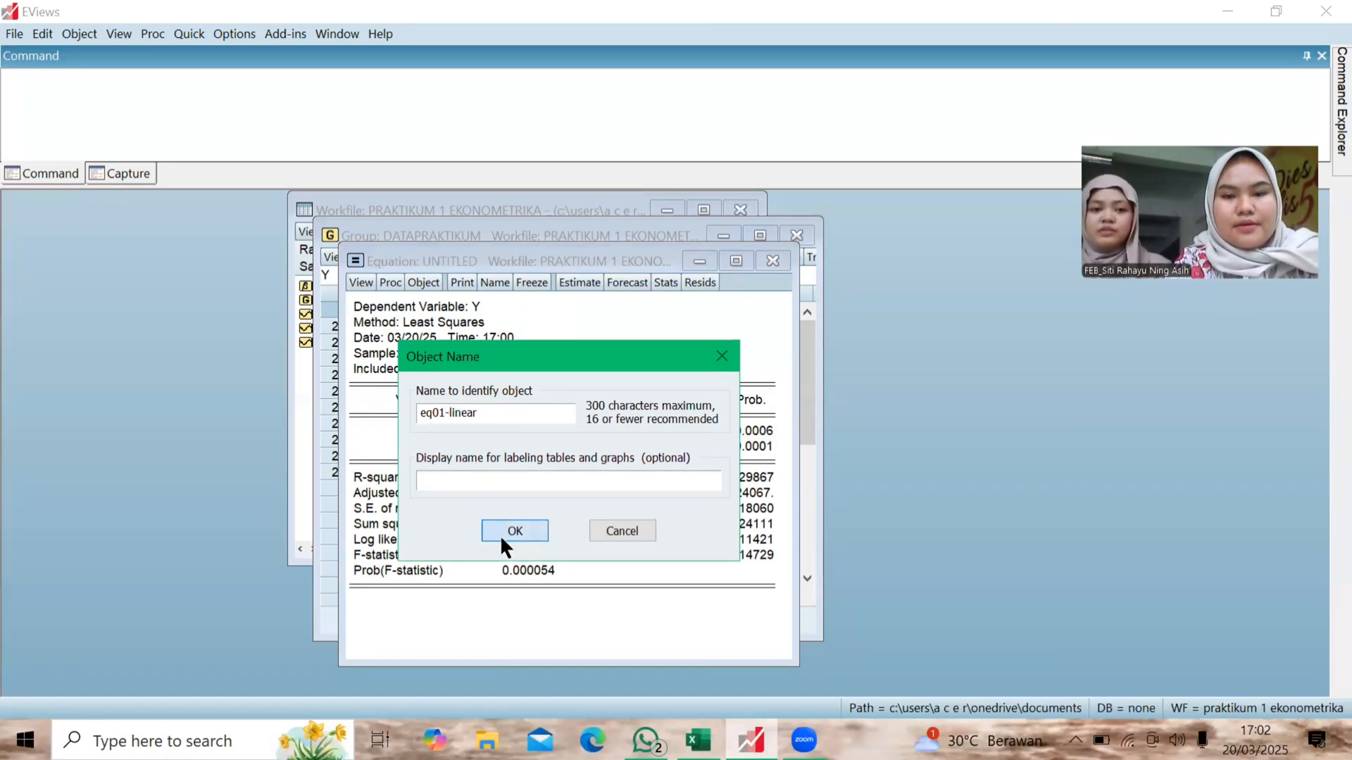
click(649, 395)
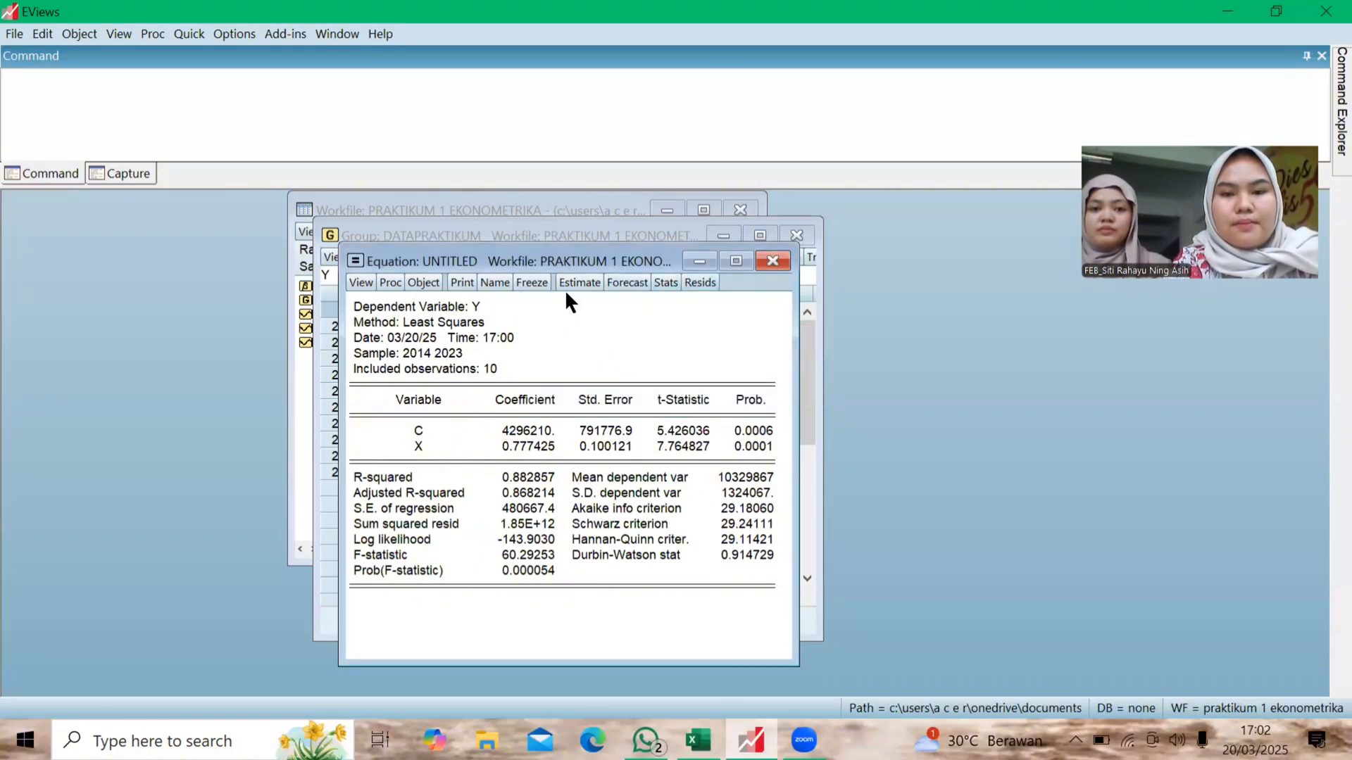
- Name the estimated equation eq01_linear
click(502, 280)
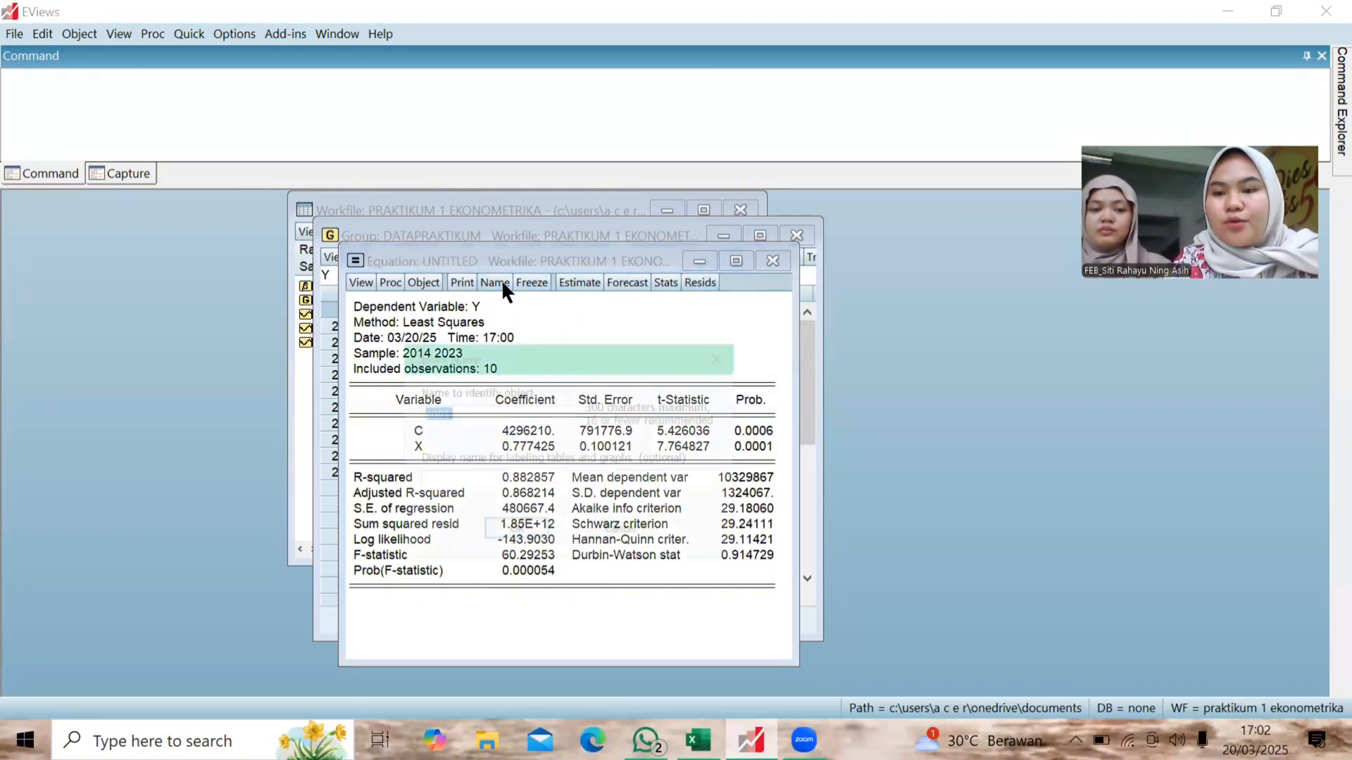
click(464, 412)
text(_)
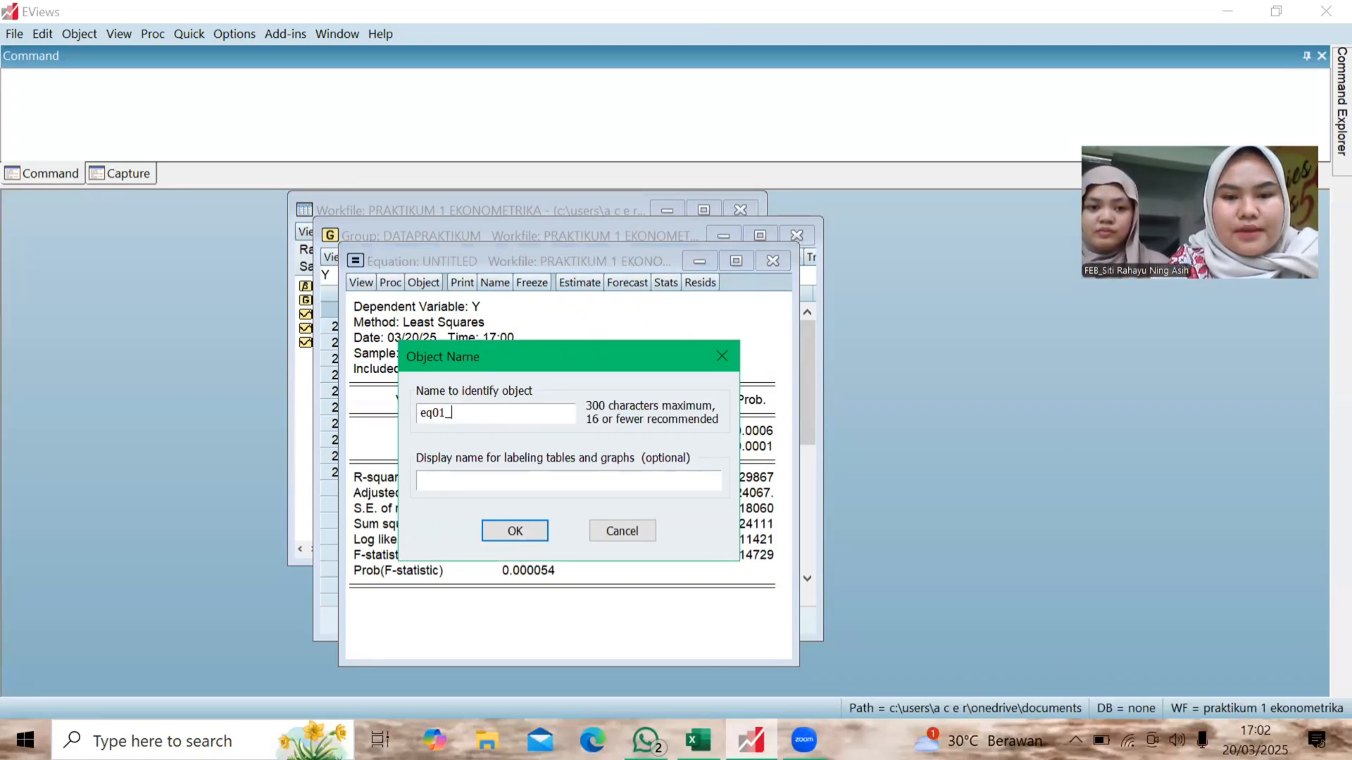
text(linear)
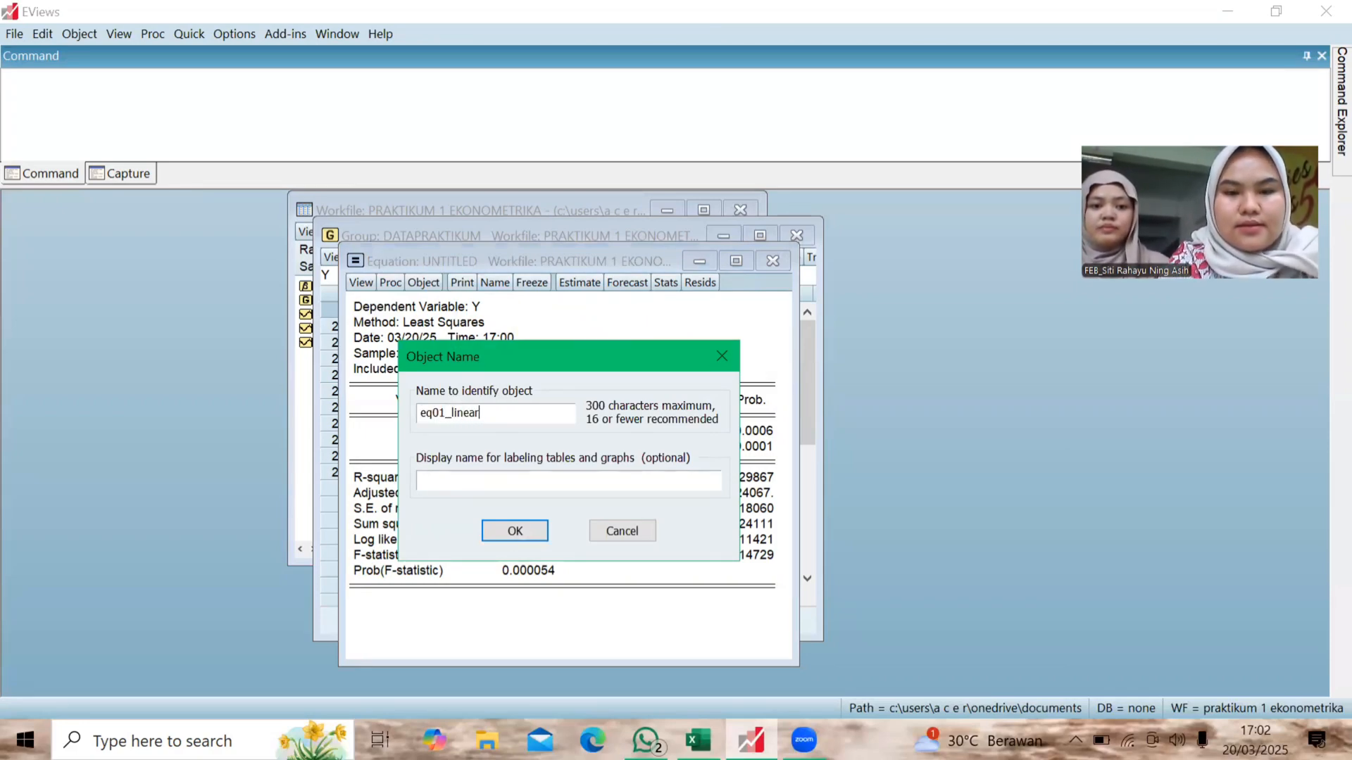
click(525, 534)
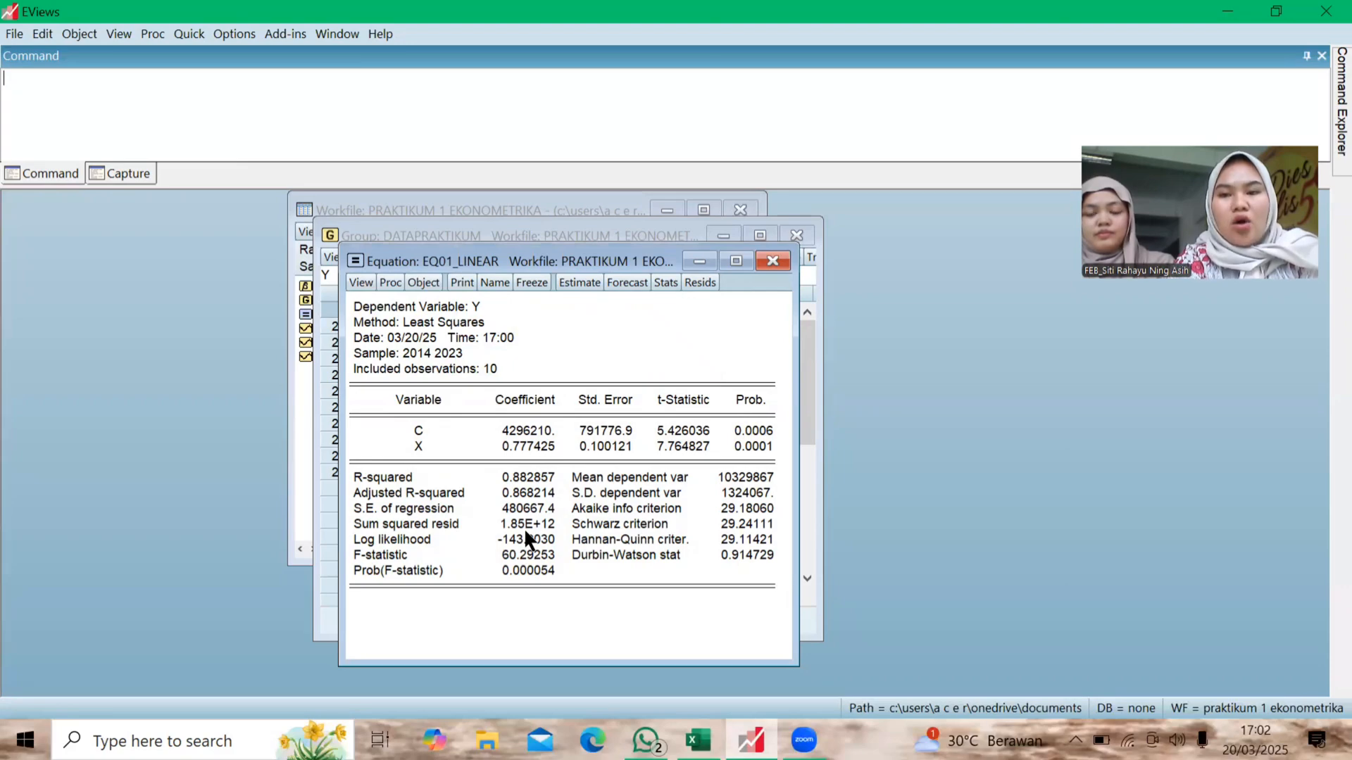
- Copy the eq01_linear equation into a new object and re-estimate the copy with the specification y c log(x)
click(431, 282)
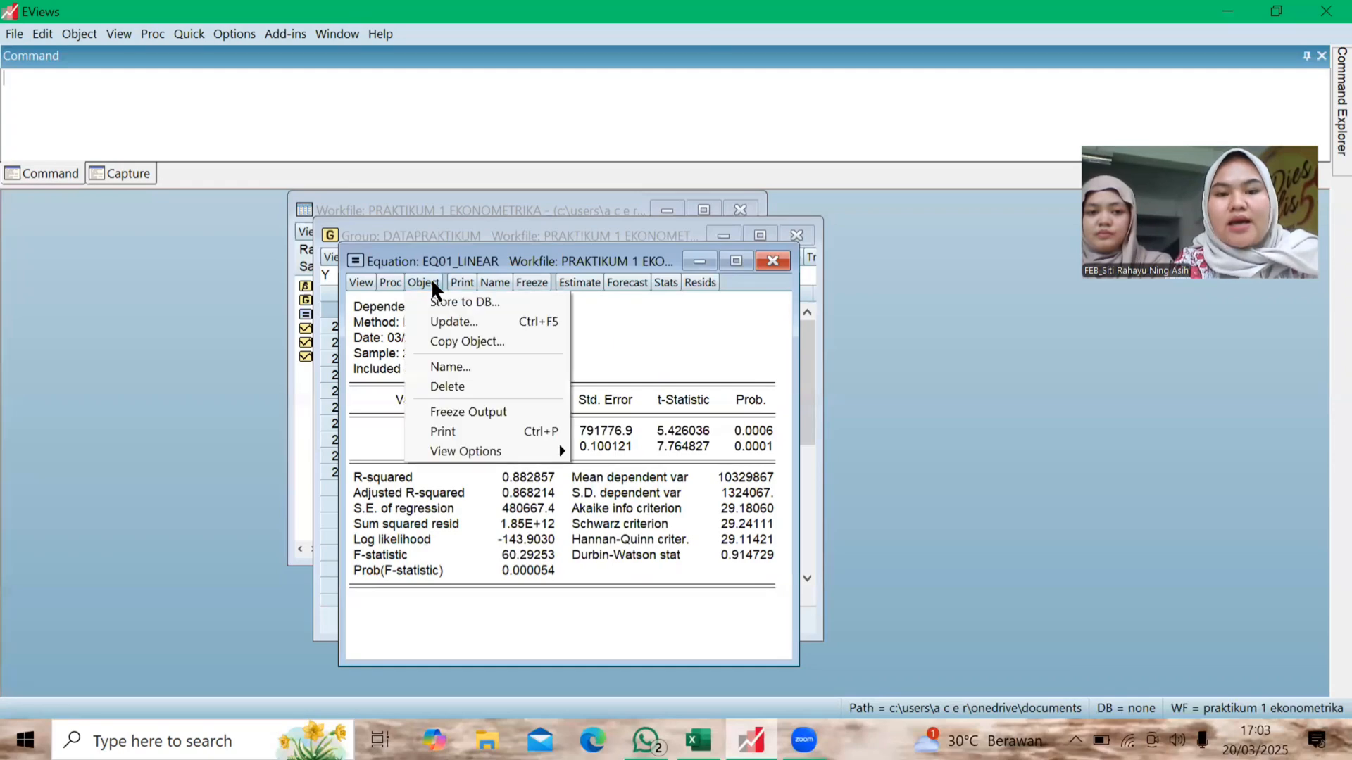
click(478, 332)
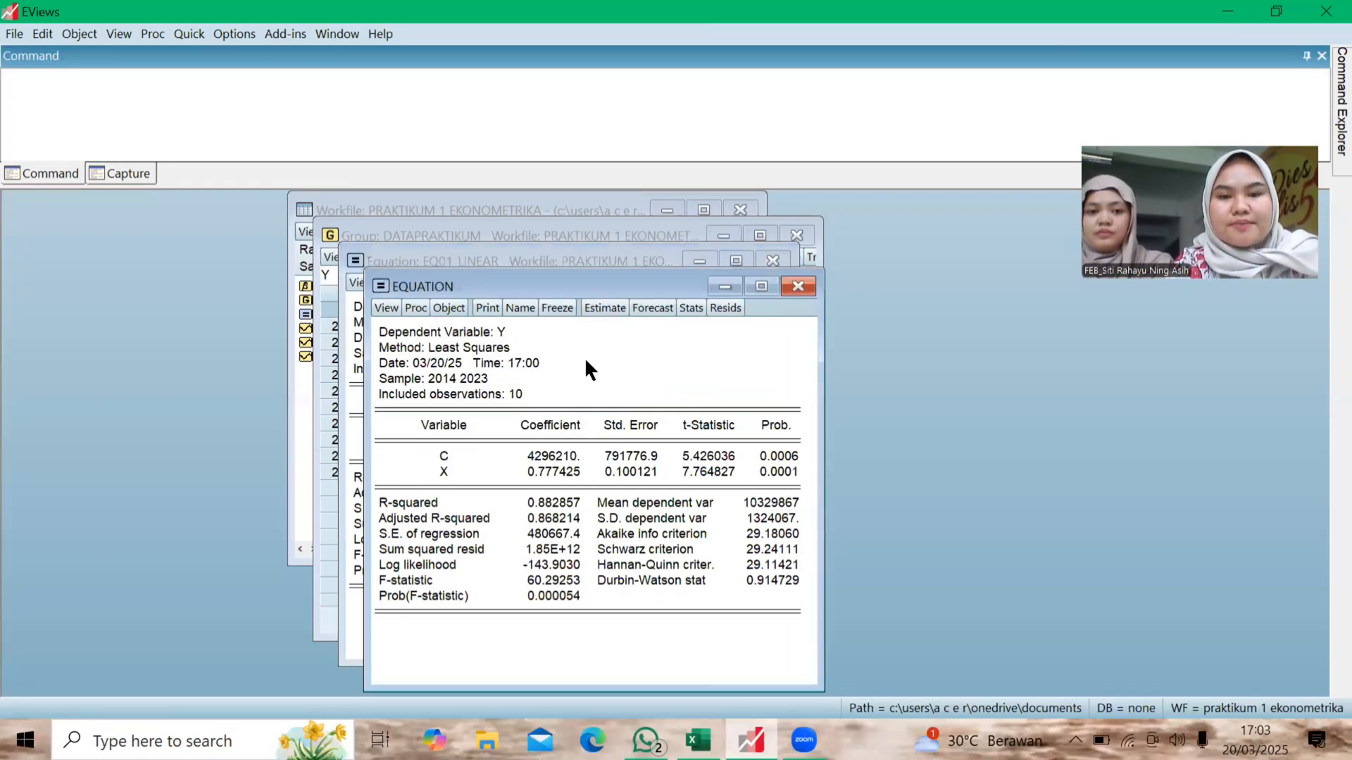
click(609, 305)
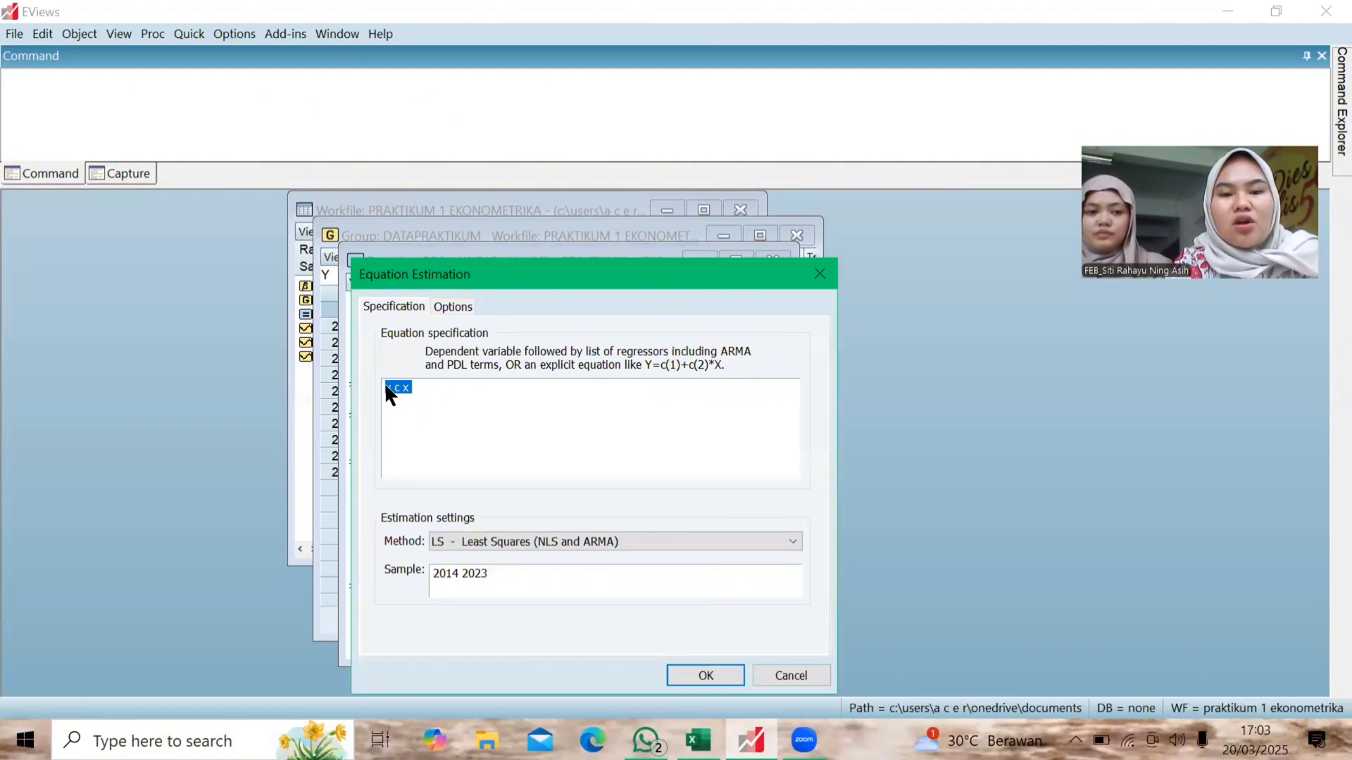
click(386, 387)
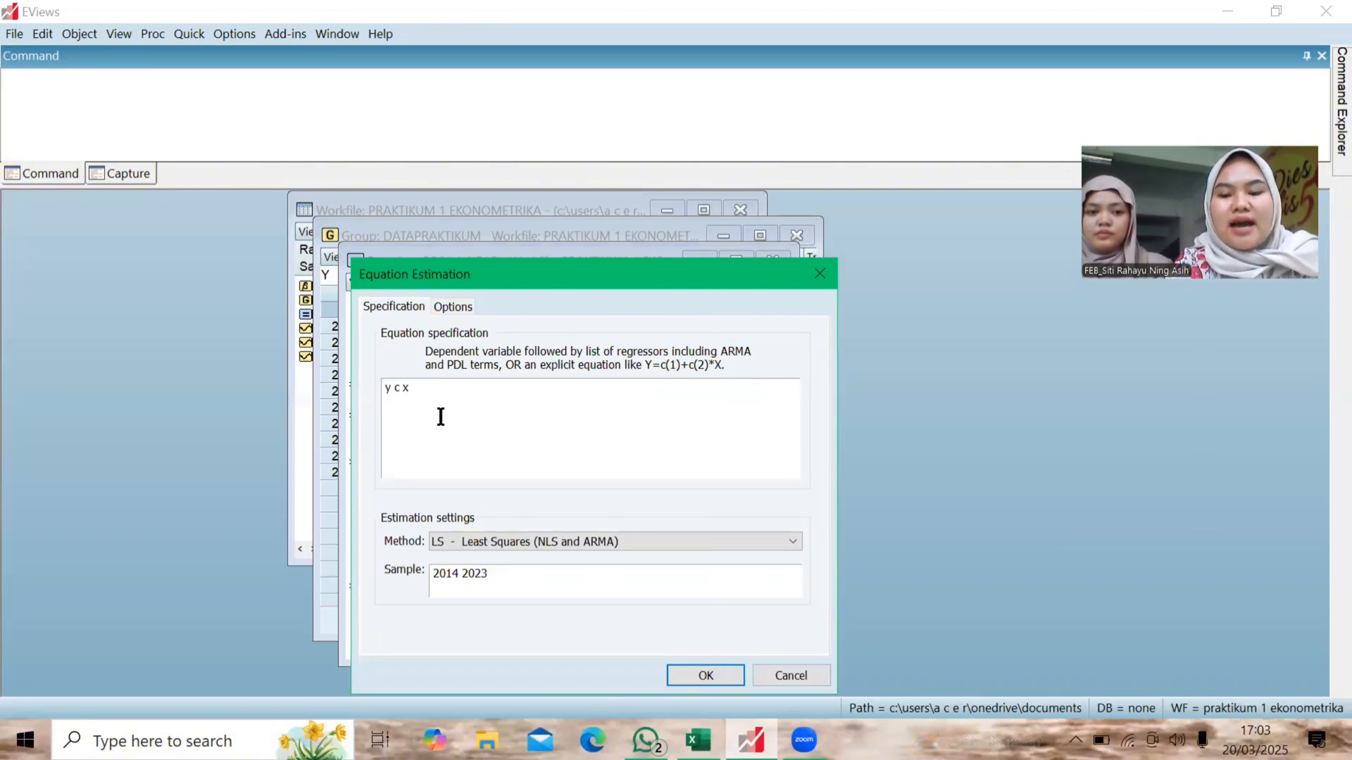
text(log()
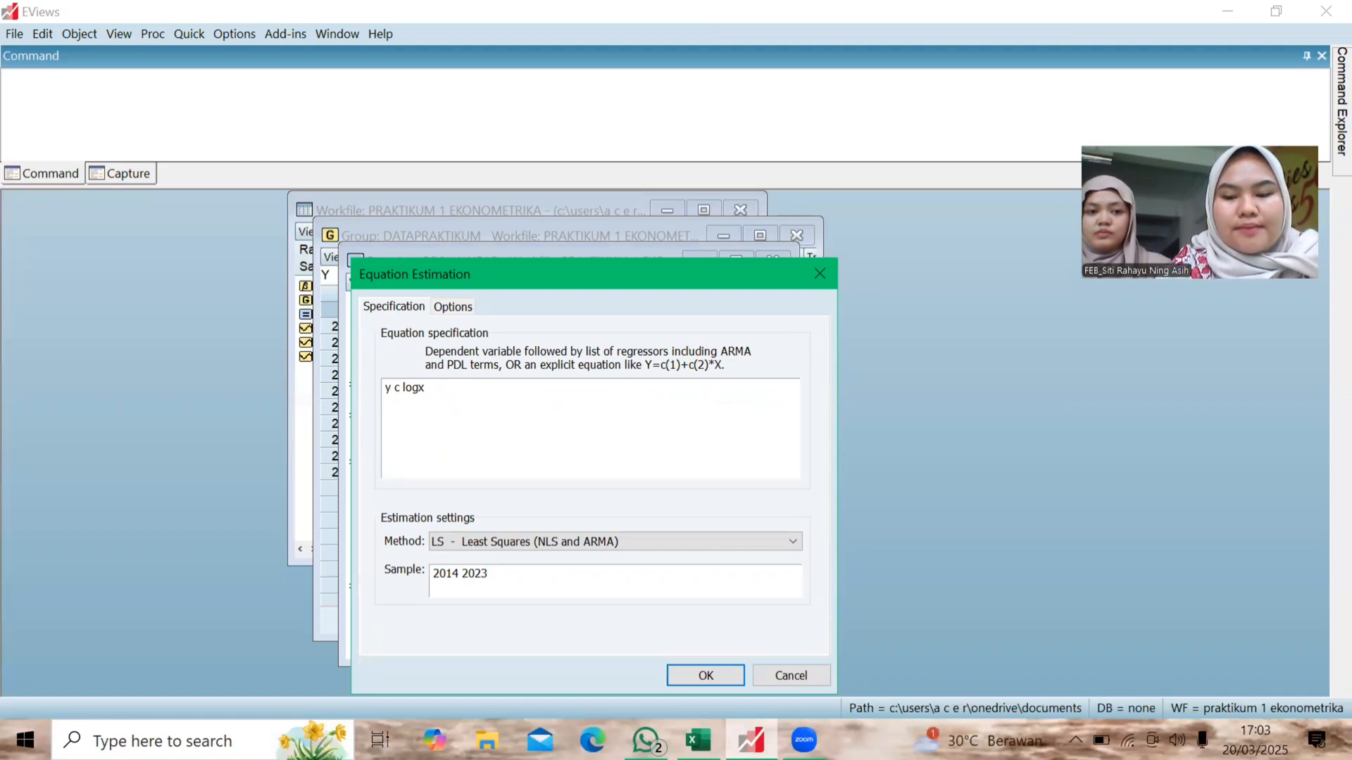
click(454, 389)
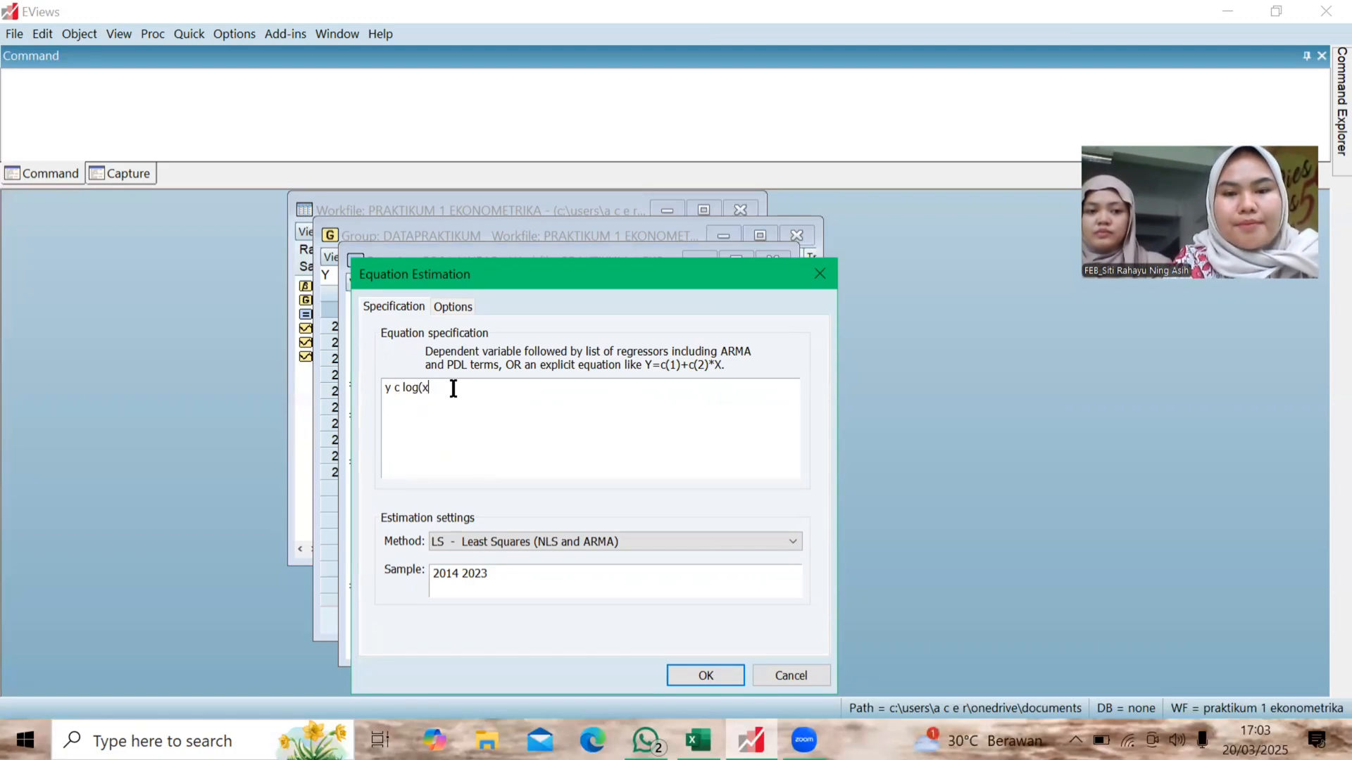
text())
key(Return)
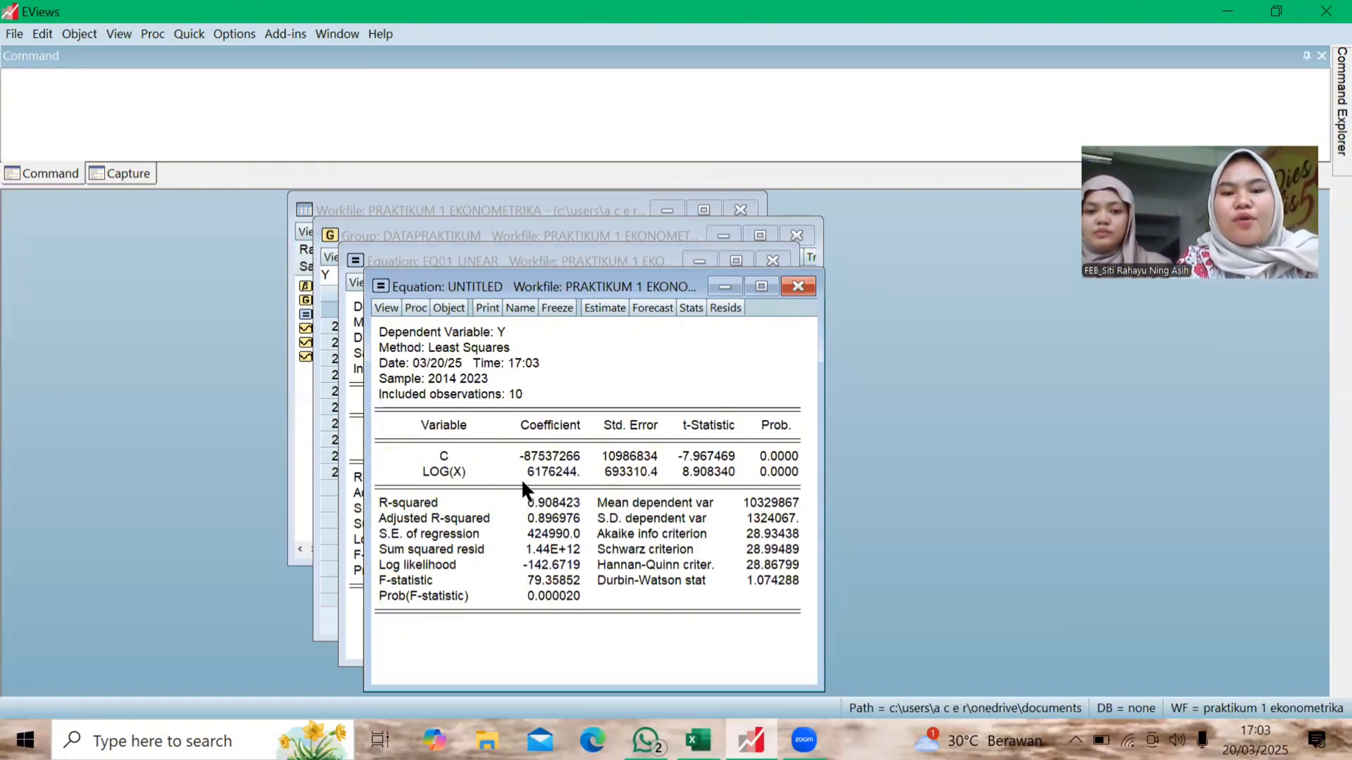
- Examine the probability and coefficient of LOG(X) at full precision in the new equation's output
click(775, 473)
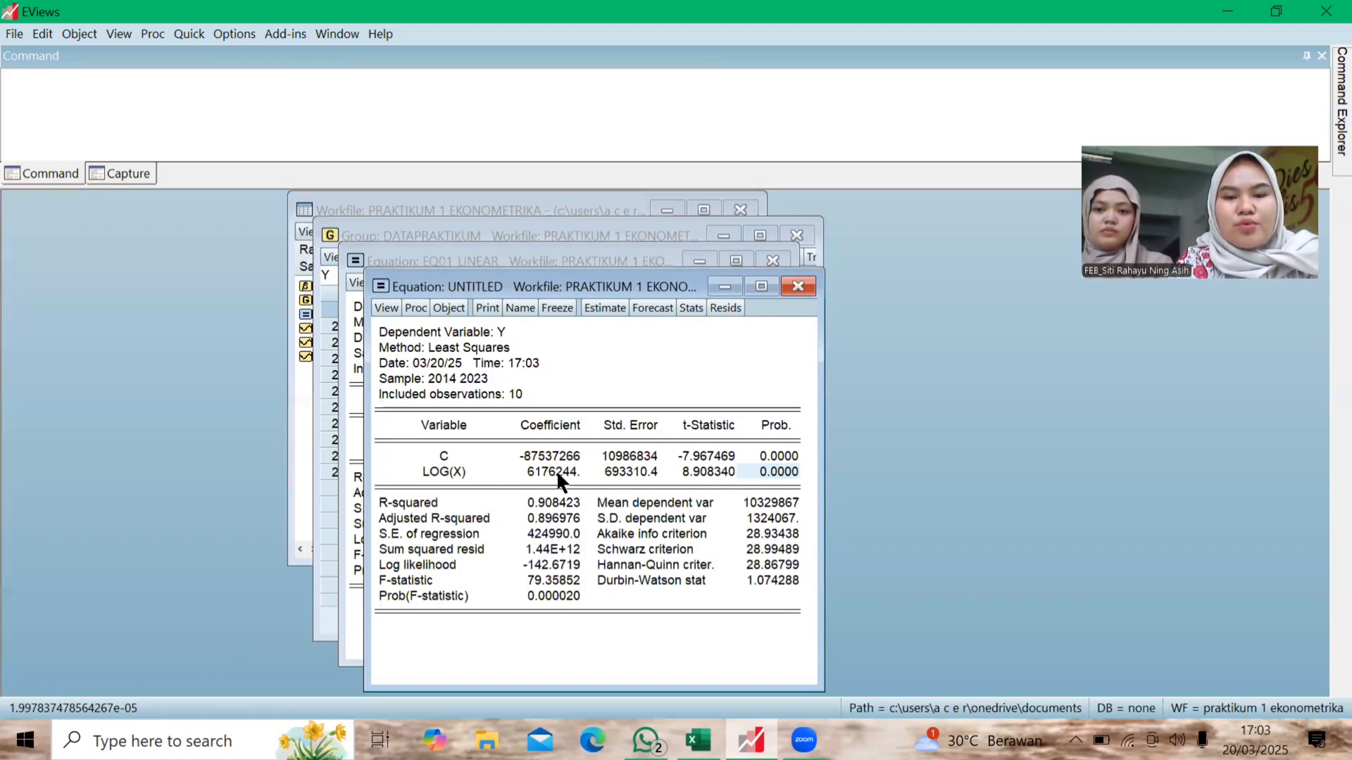
click(575, 472)
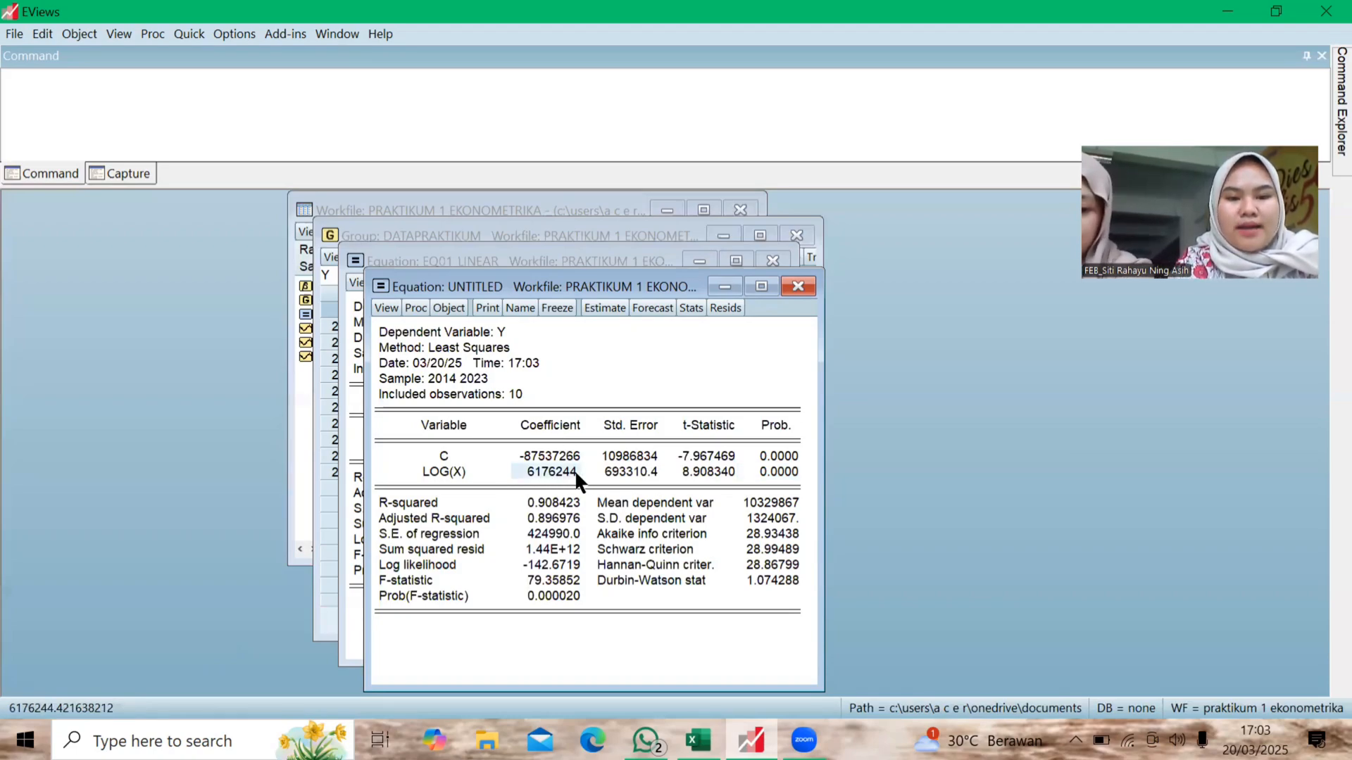
key(XF86MonBrightnessDown)
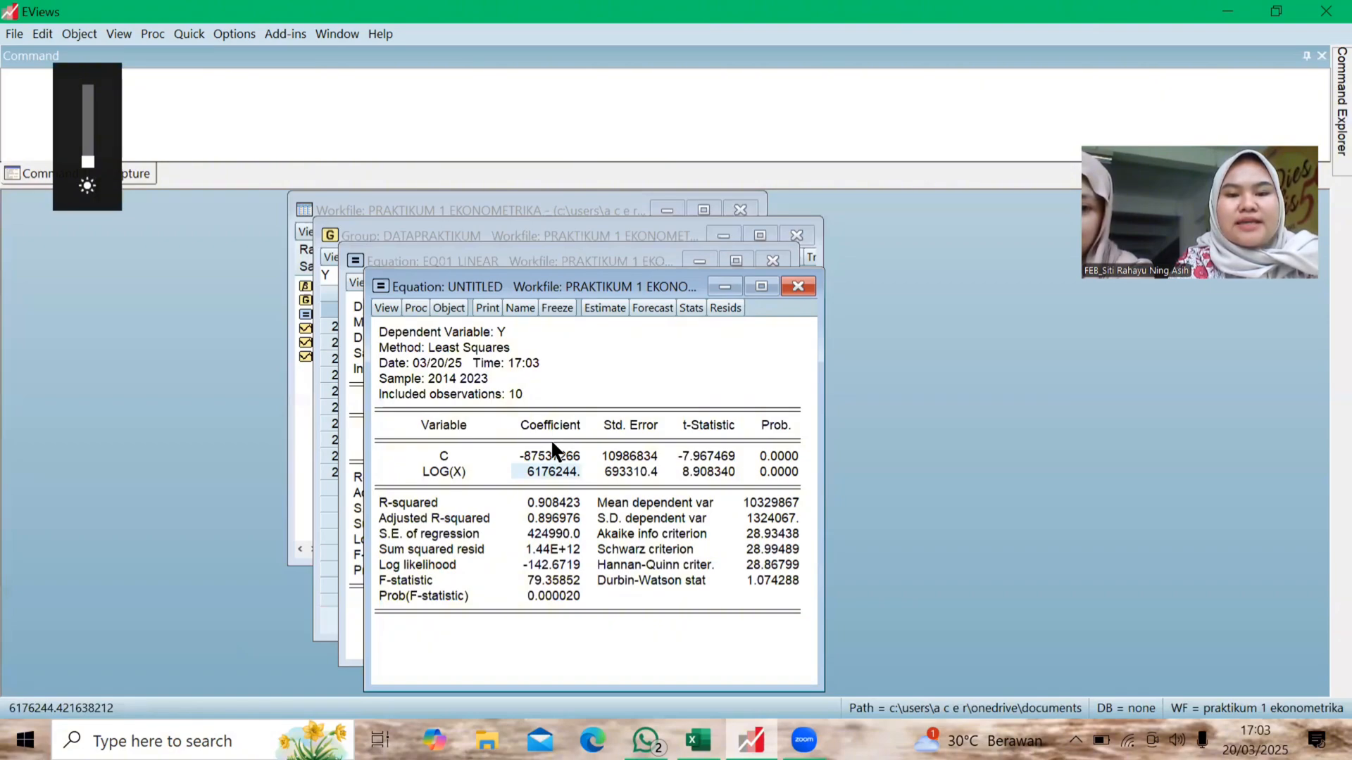
key(XF86MonBrightnessUp)
key(XF86MonBrightnessUp)
key(XF86MonBrightnessUp)
key(XF86MonBrightnessUp)
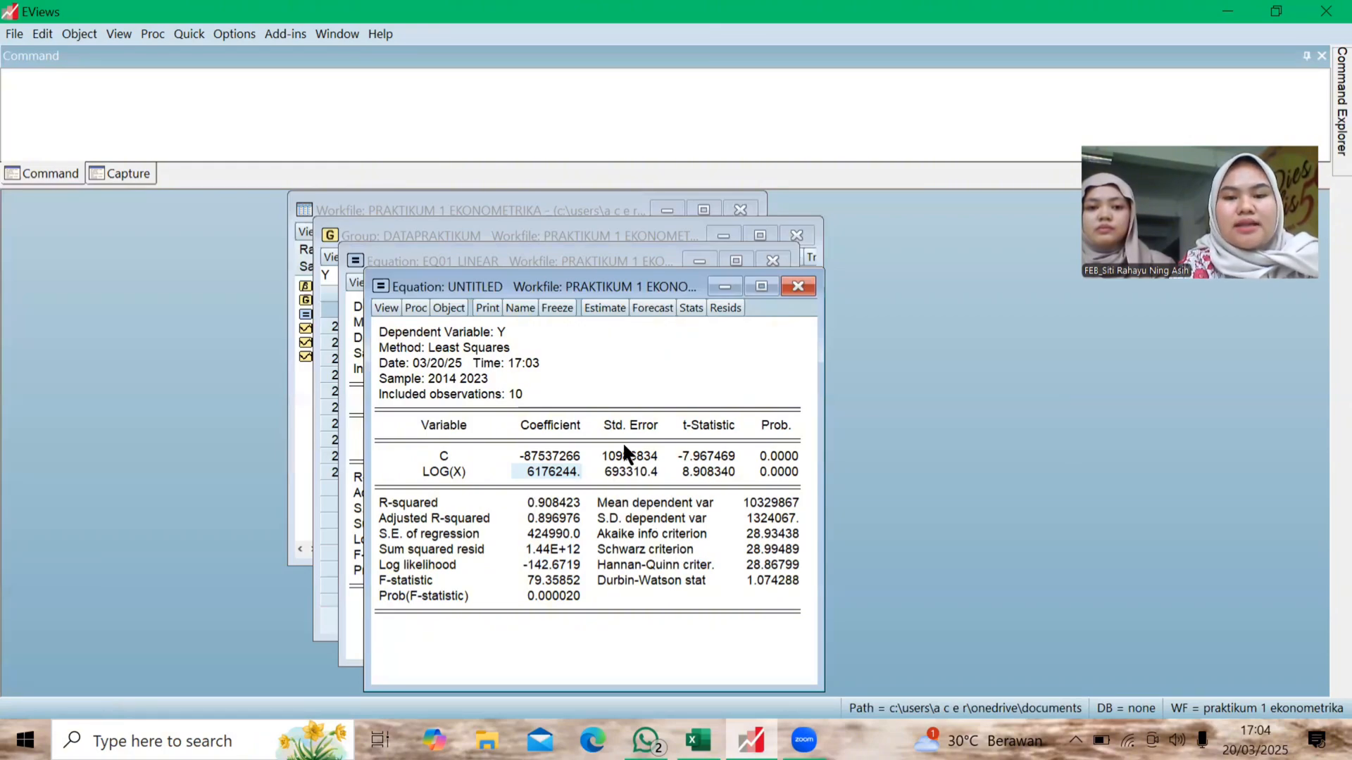
- Name the estimated y c log(x) equation eq01_linlog
click(520, 308)
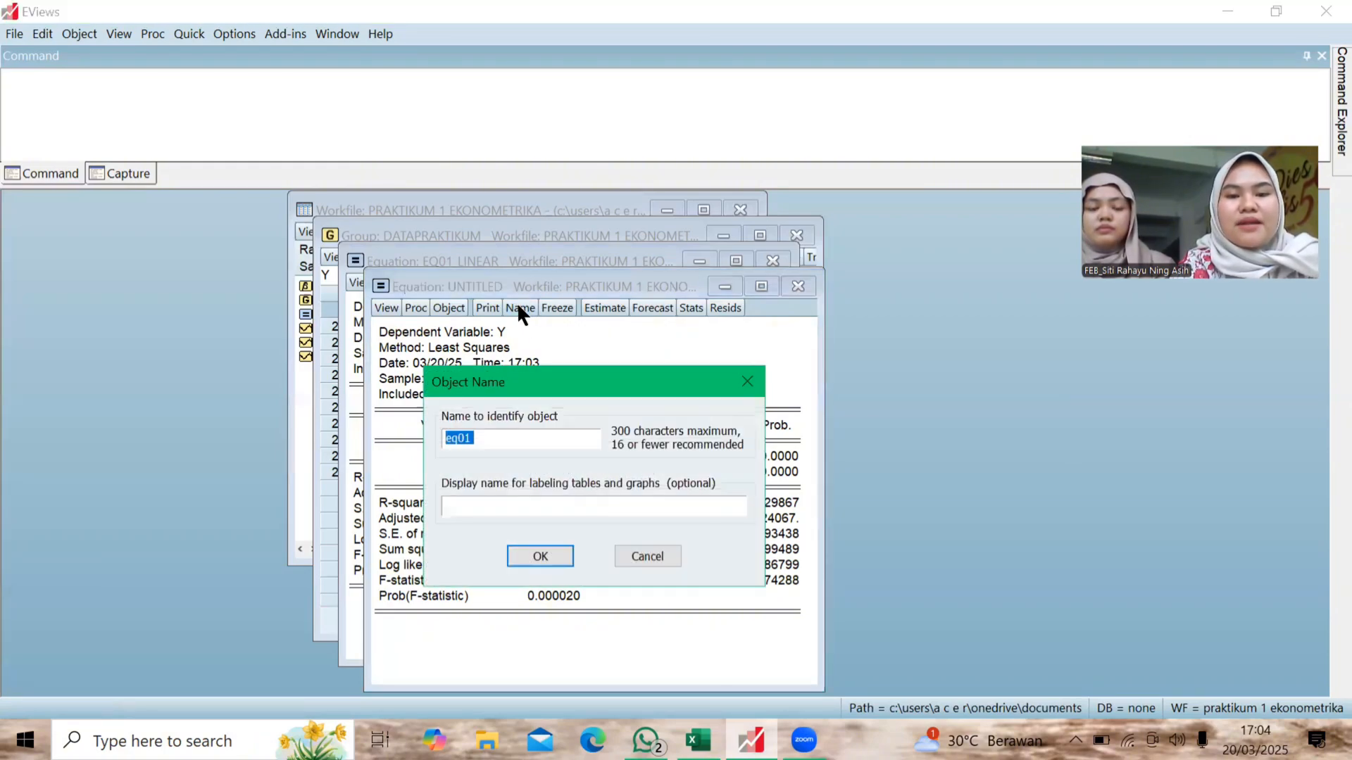
click(475, 434)
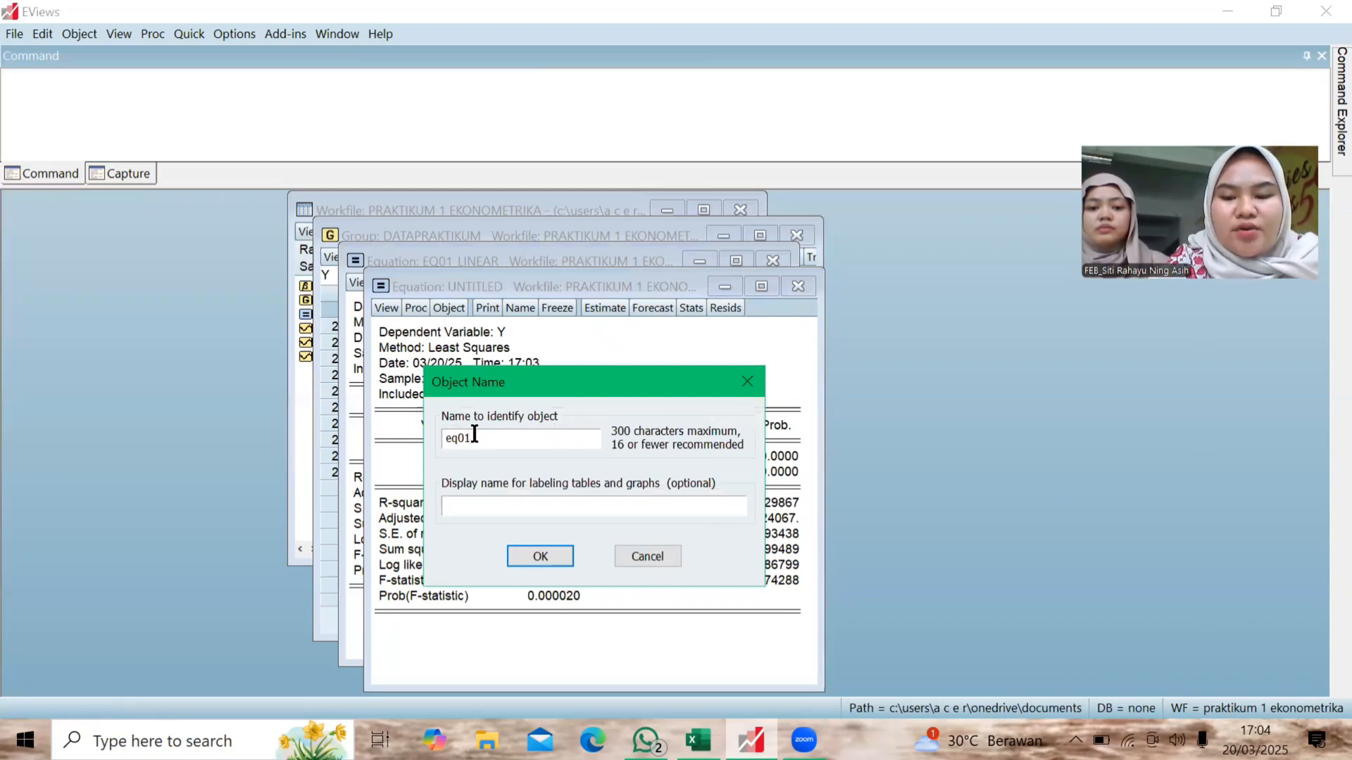
text(_lin)
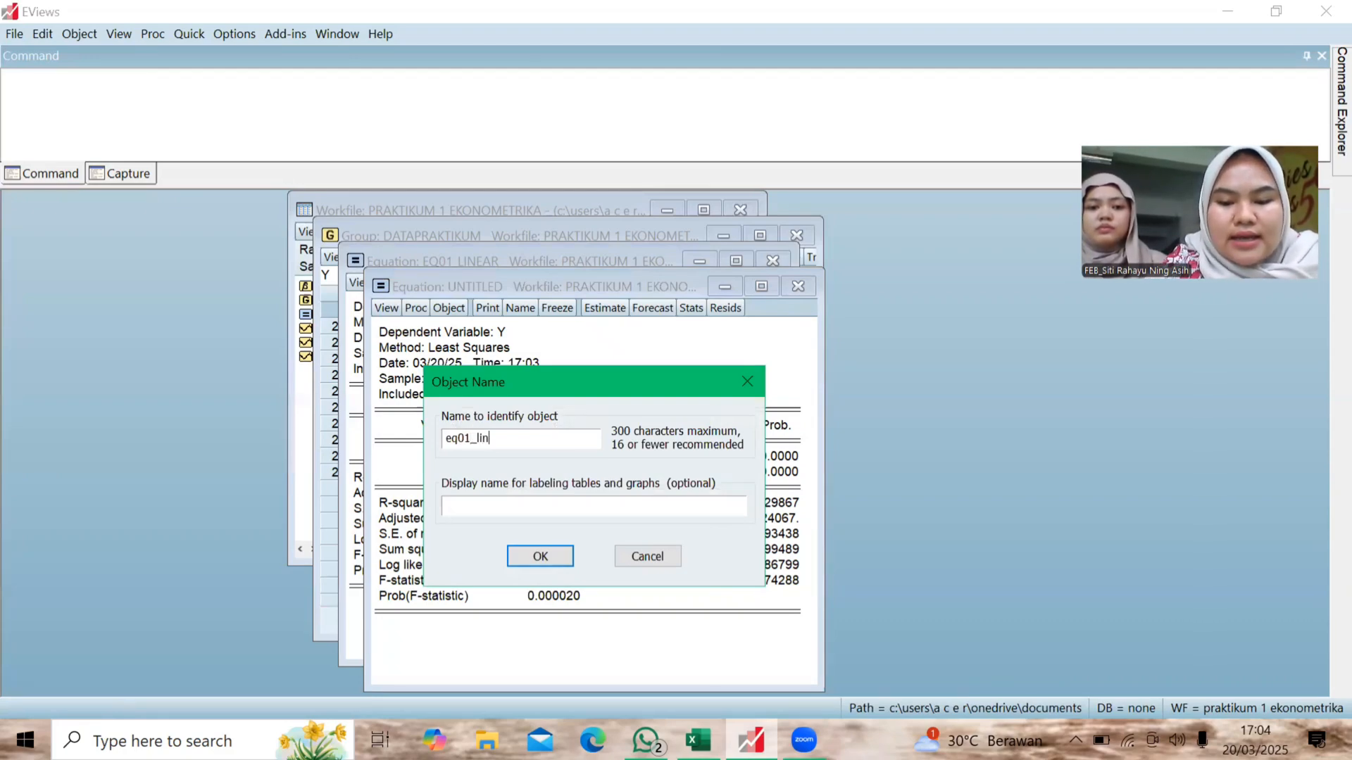
text(log)
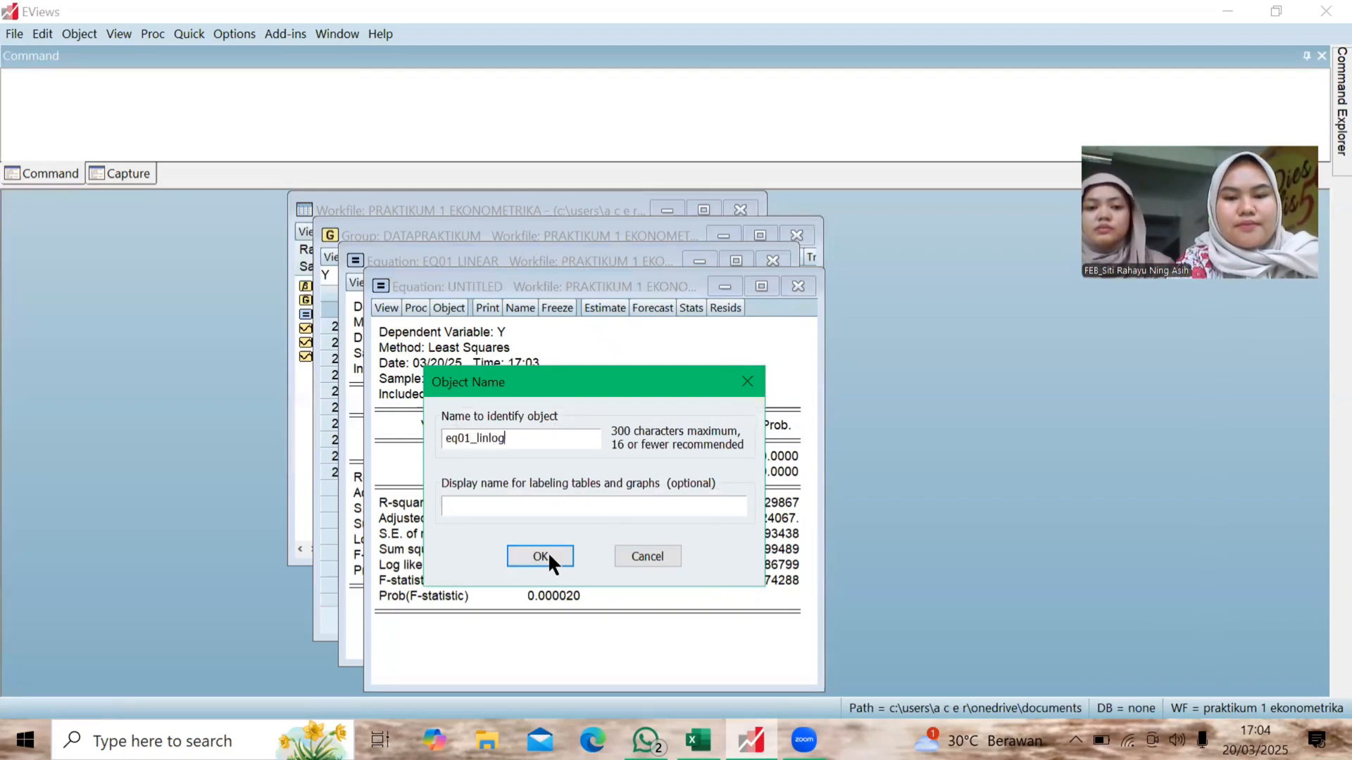
click(549, 557)
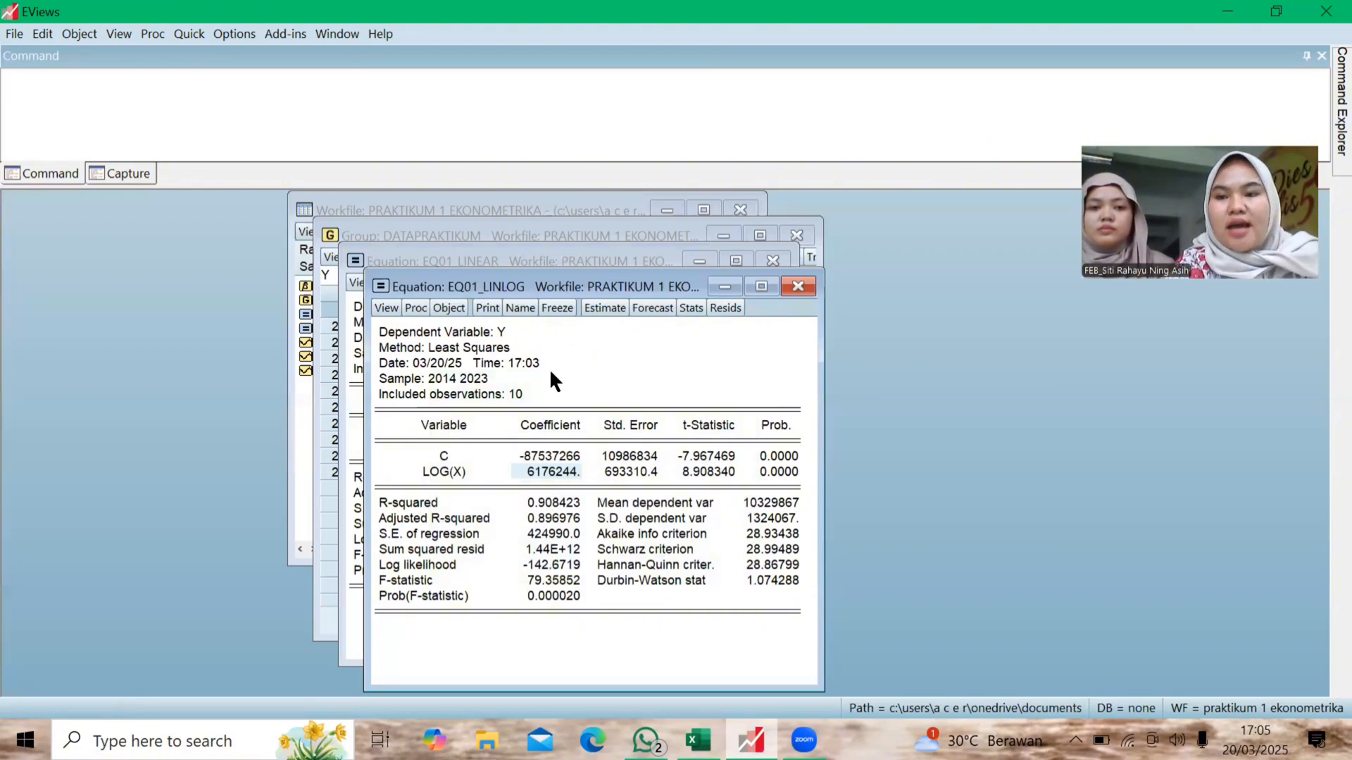
- Copy the eq01_linlog equation into a new object and replace the regressor log(x) with x in the copy's specification
click(454, 310)
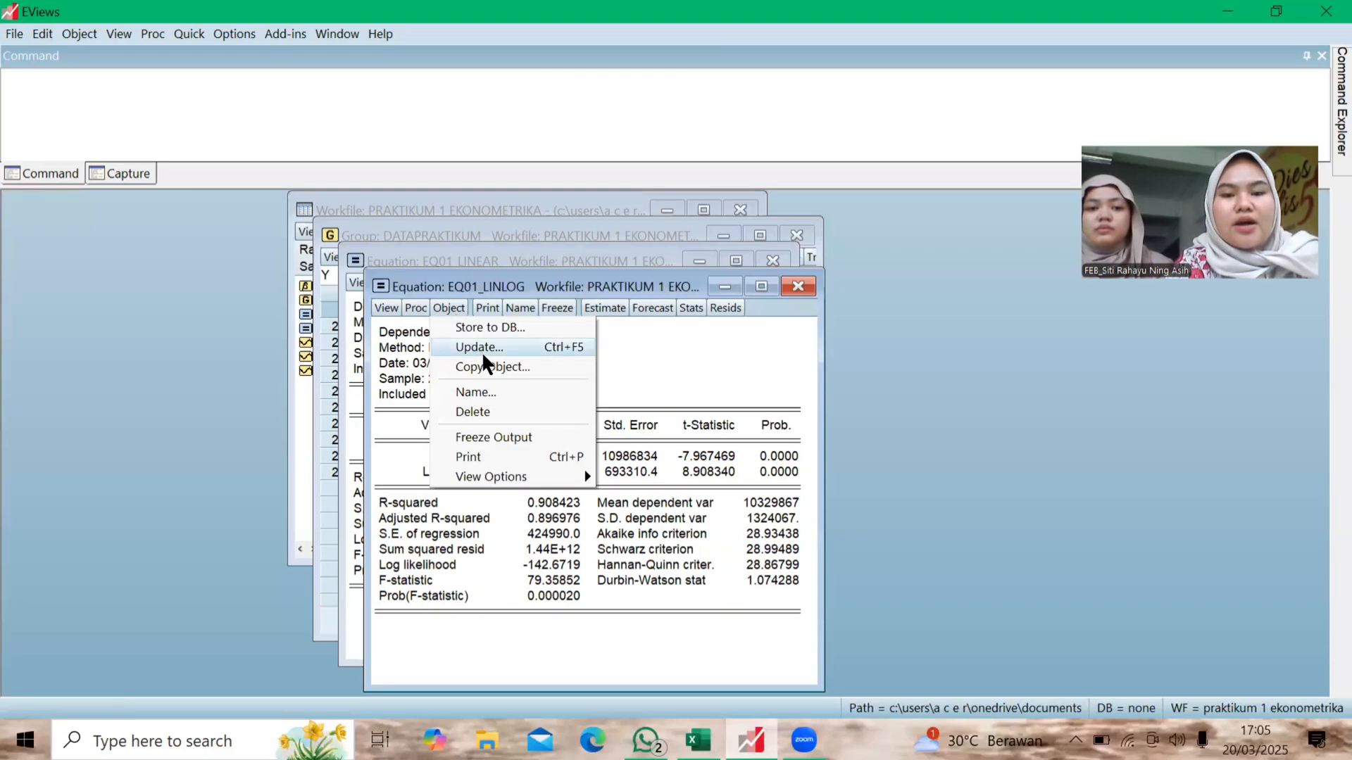
click(490, 368)
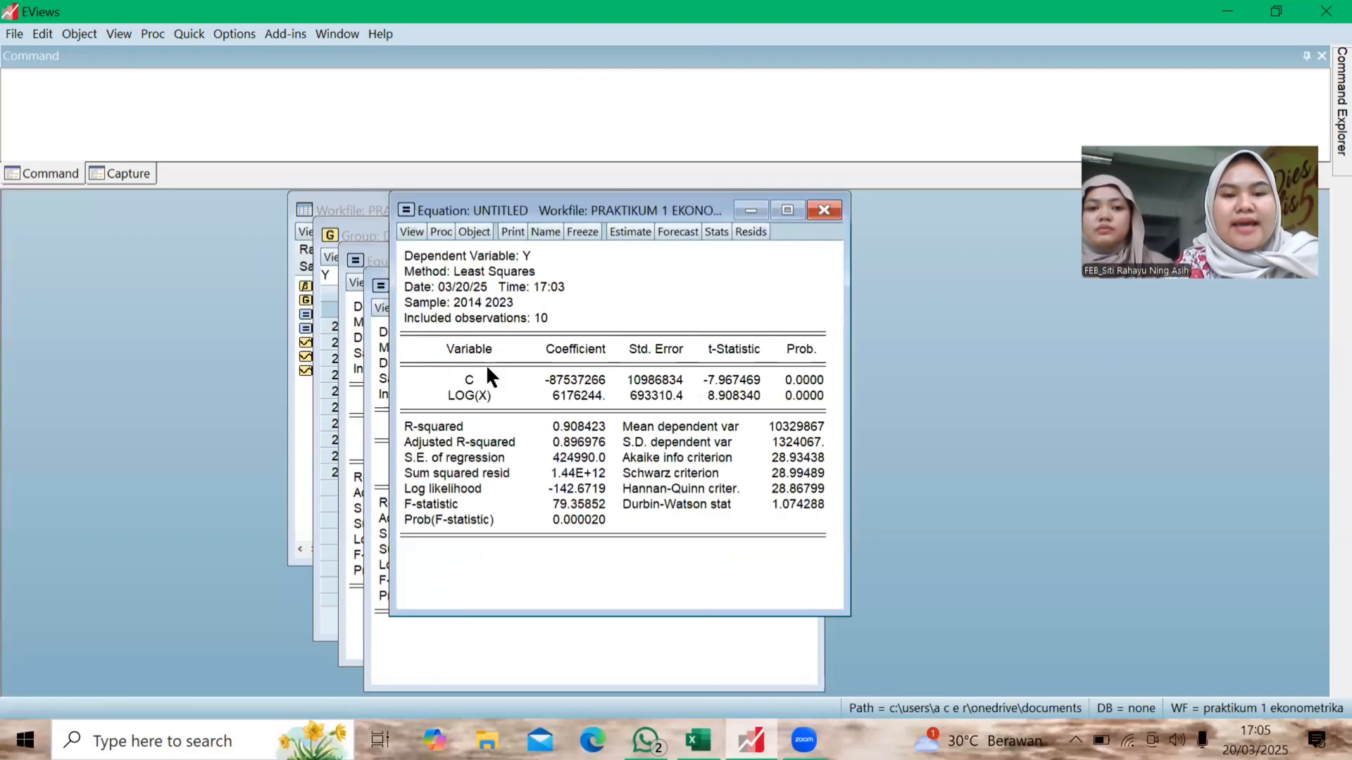
click(635, 233)
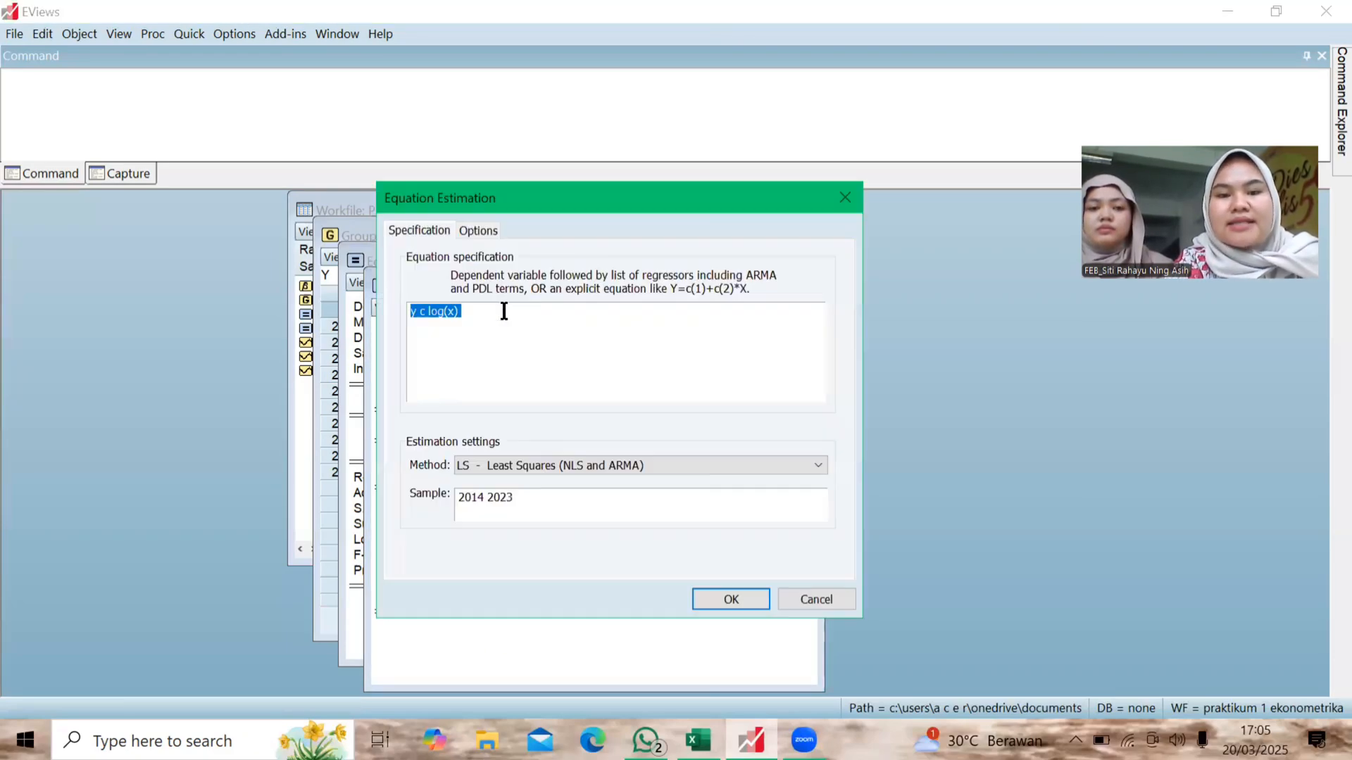
click(473, 311)
key(BackSpace)
key(BackSpace)
key(BackSpace)
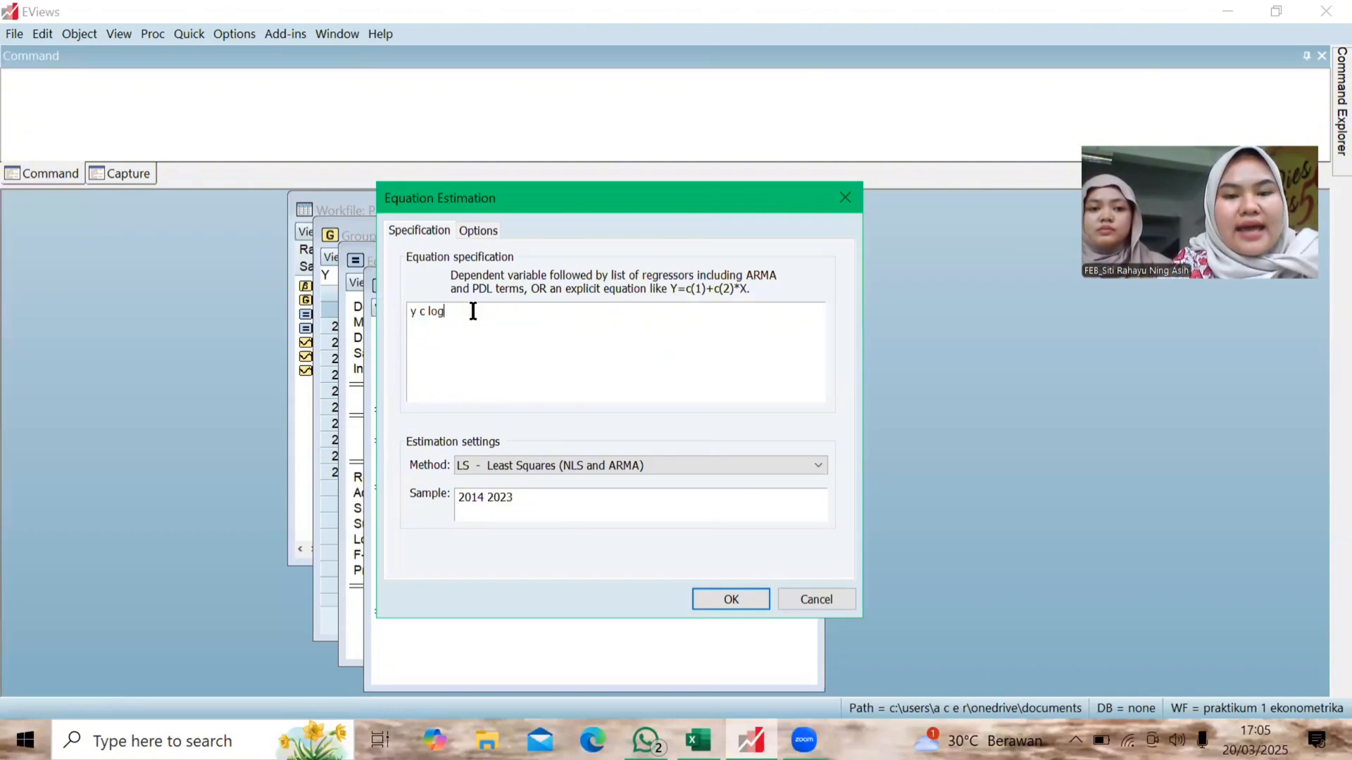
key(BackSpace)
key(BackSpace)
key(BackSpace)
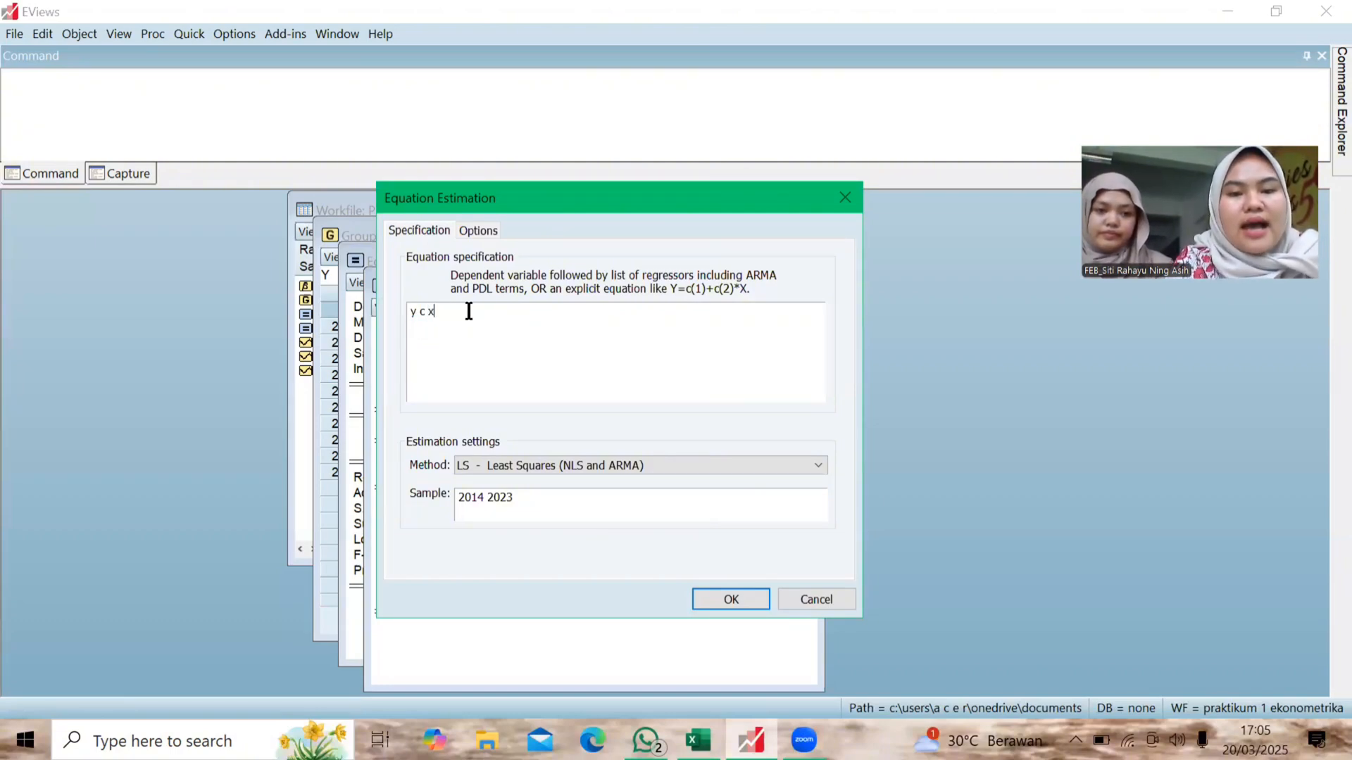
text(x)
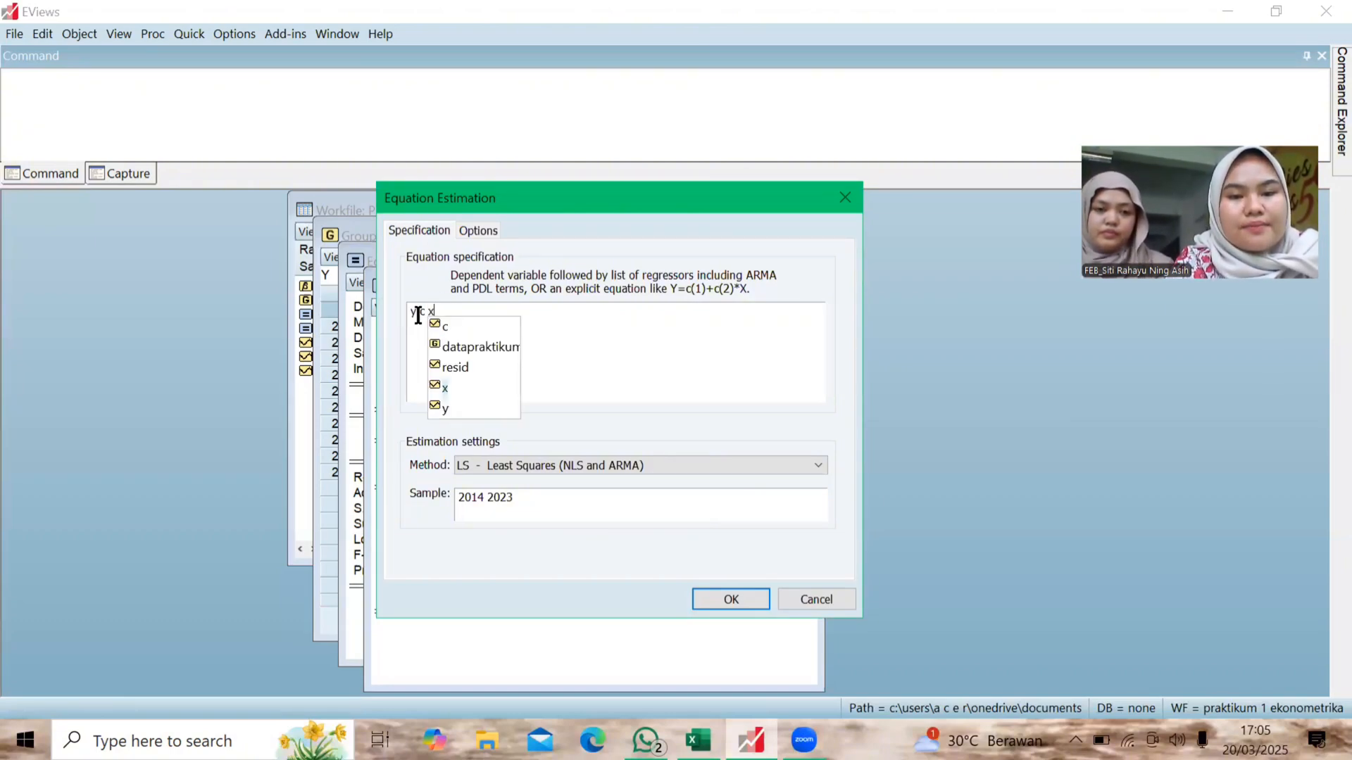
- Change the dependent variable to log(y) and estimate the equation with the specification log(y) c x
click(418, 317)
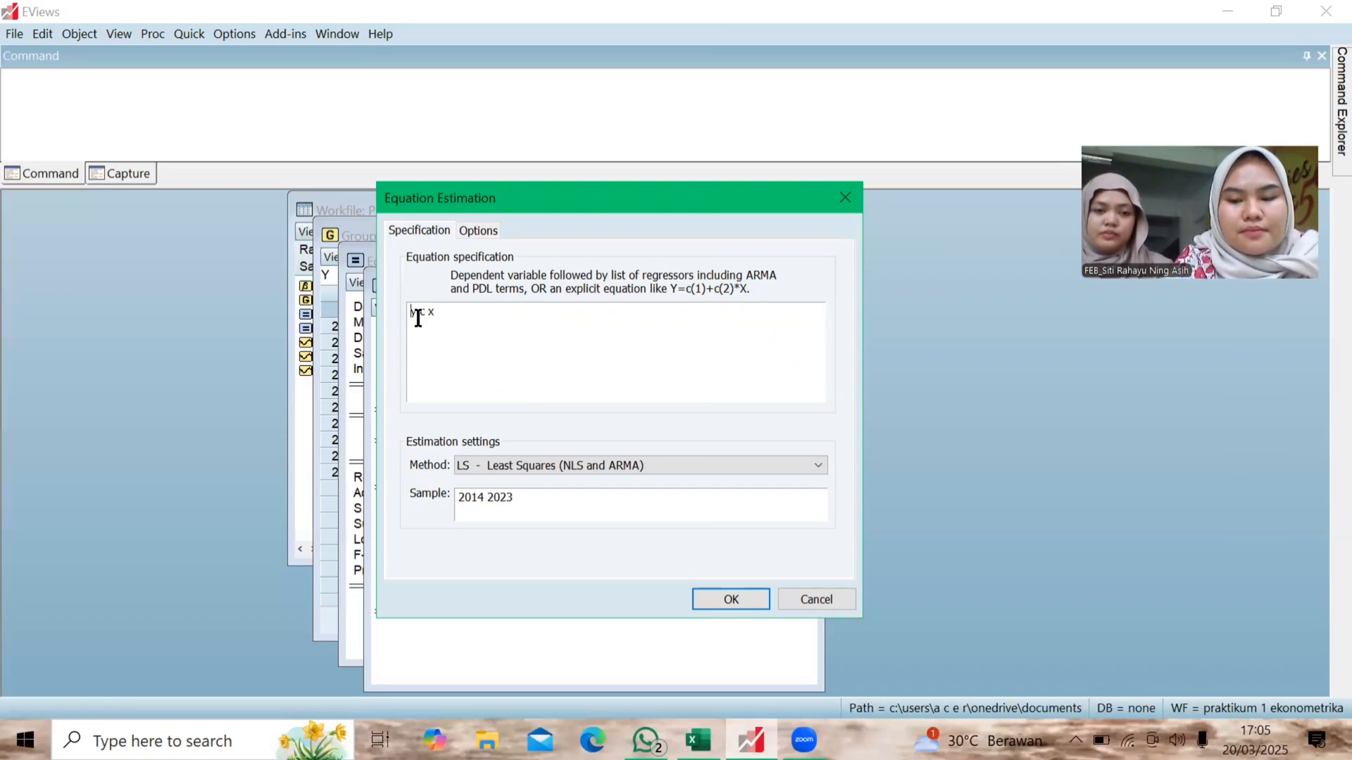
text(log()
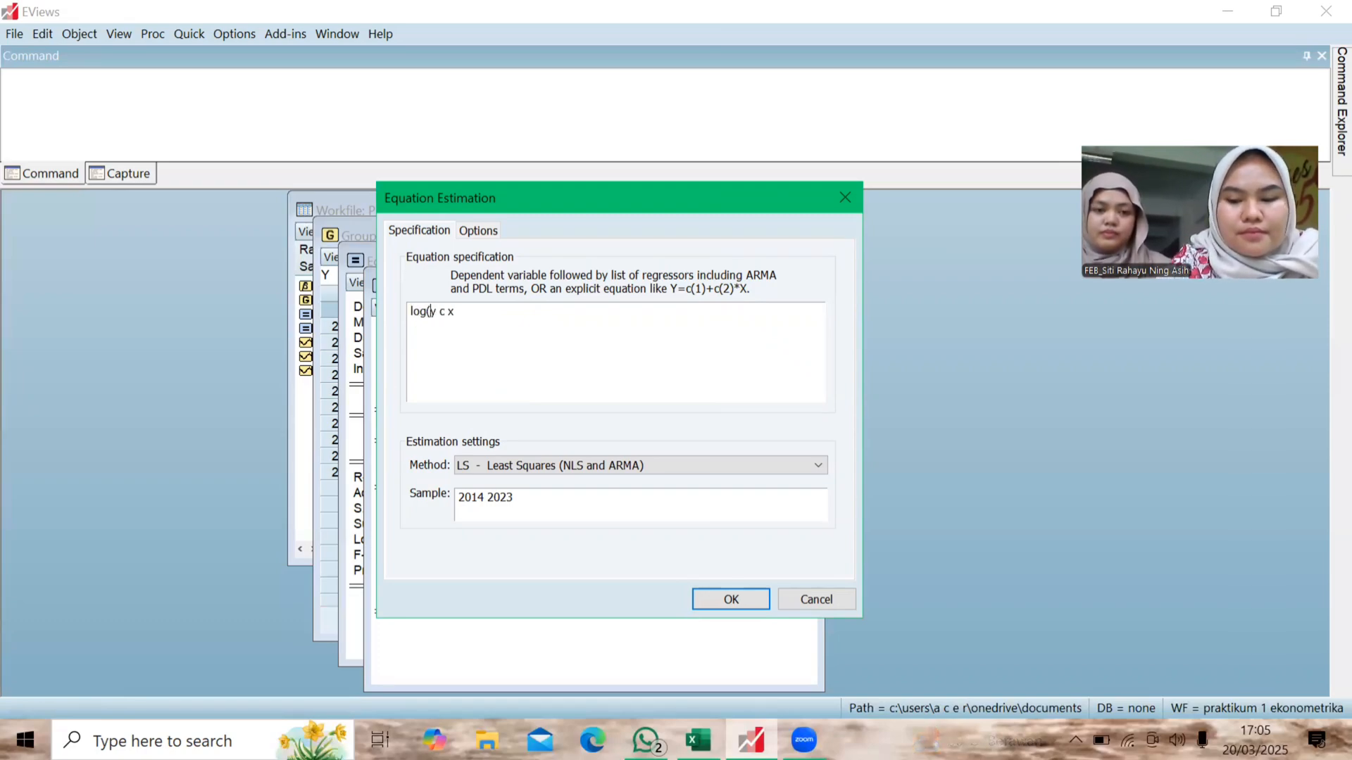
text())
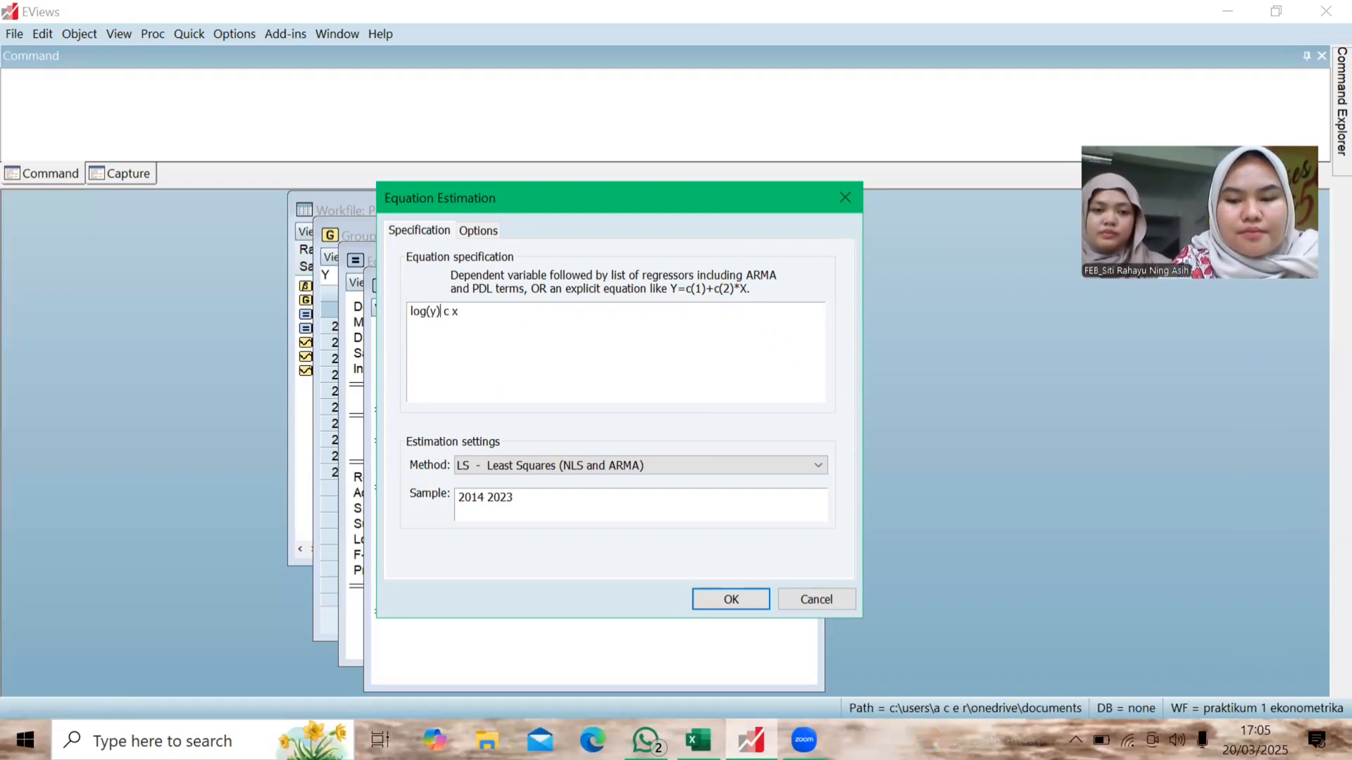
key(Return)
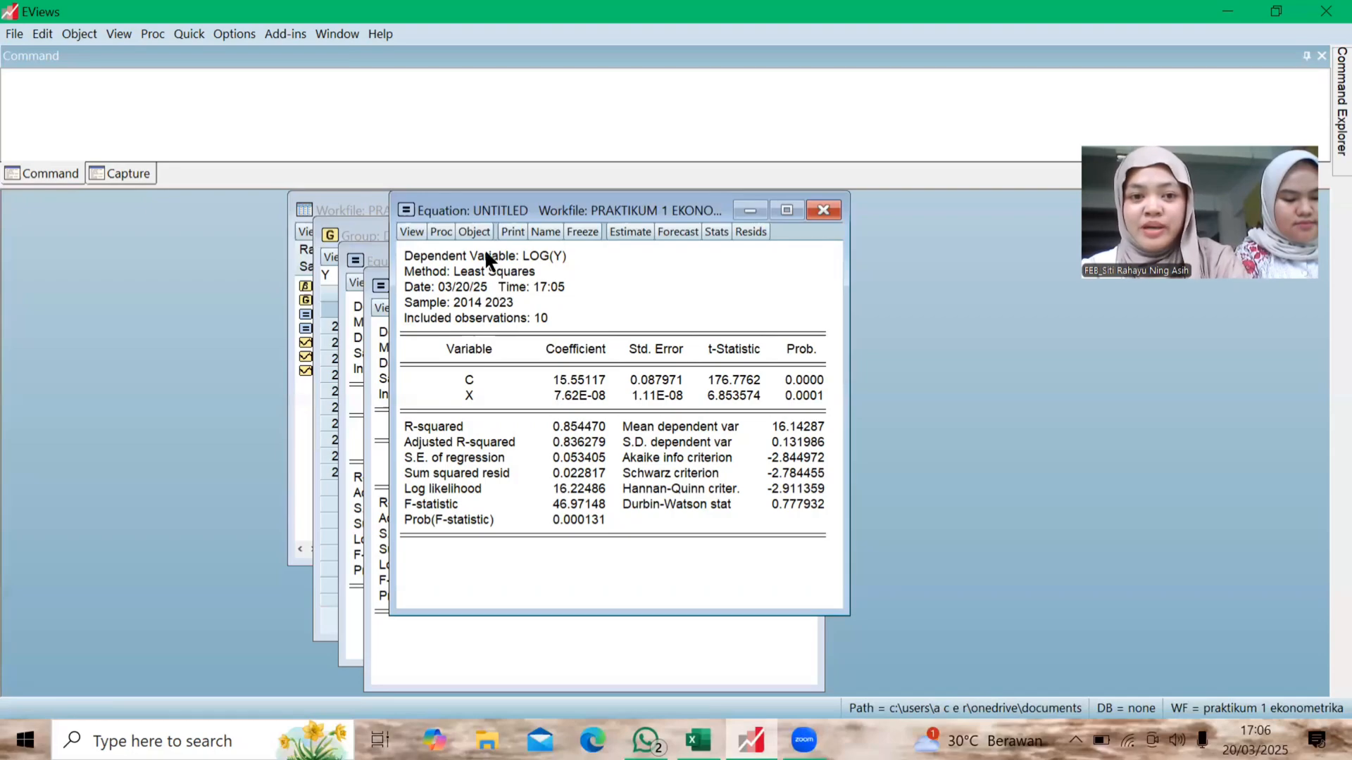
- Copy the untitled log(y) c x equation into a new object and re-estimate the copy with the specification log(y) c log(x)
click(478, 232)
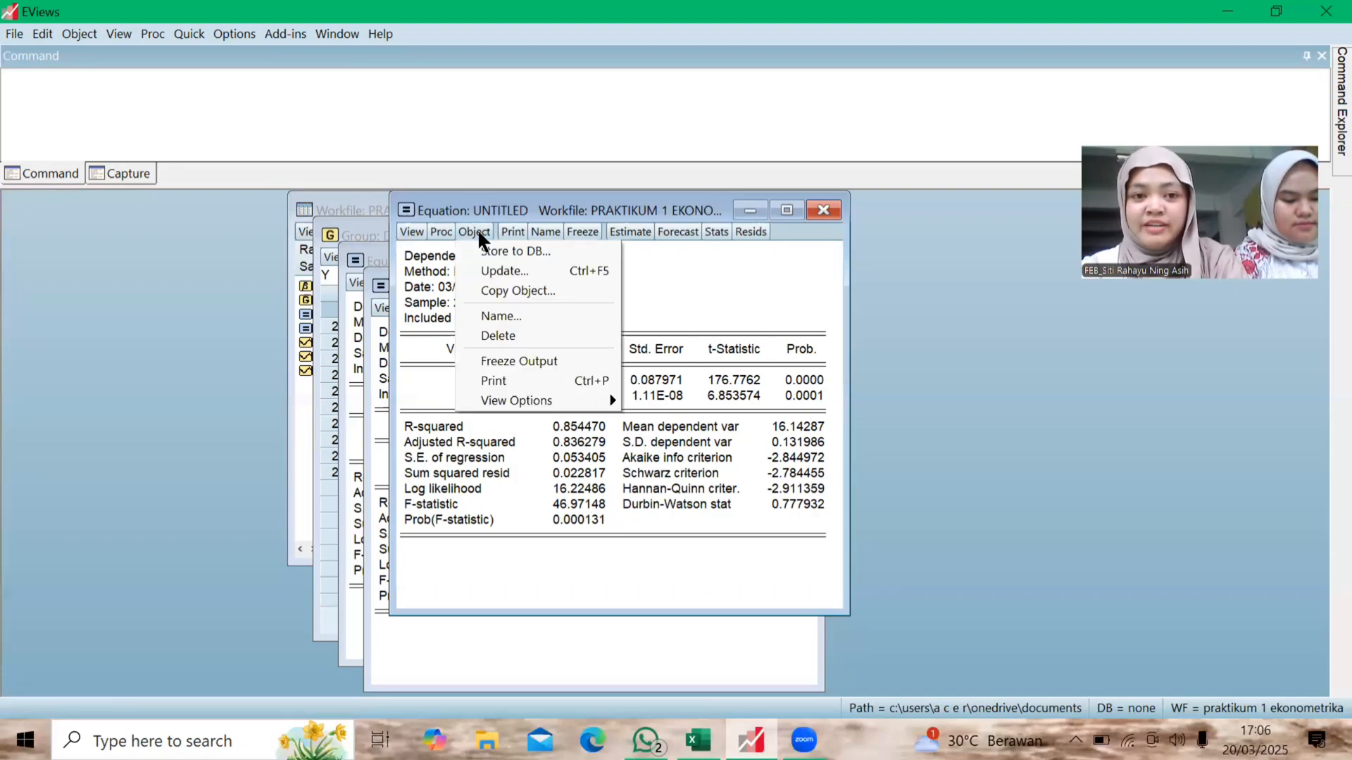
click(506, 291)
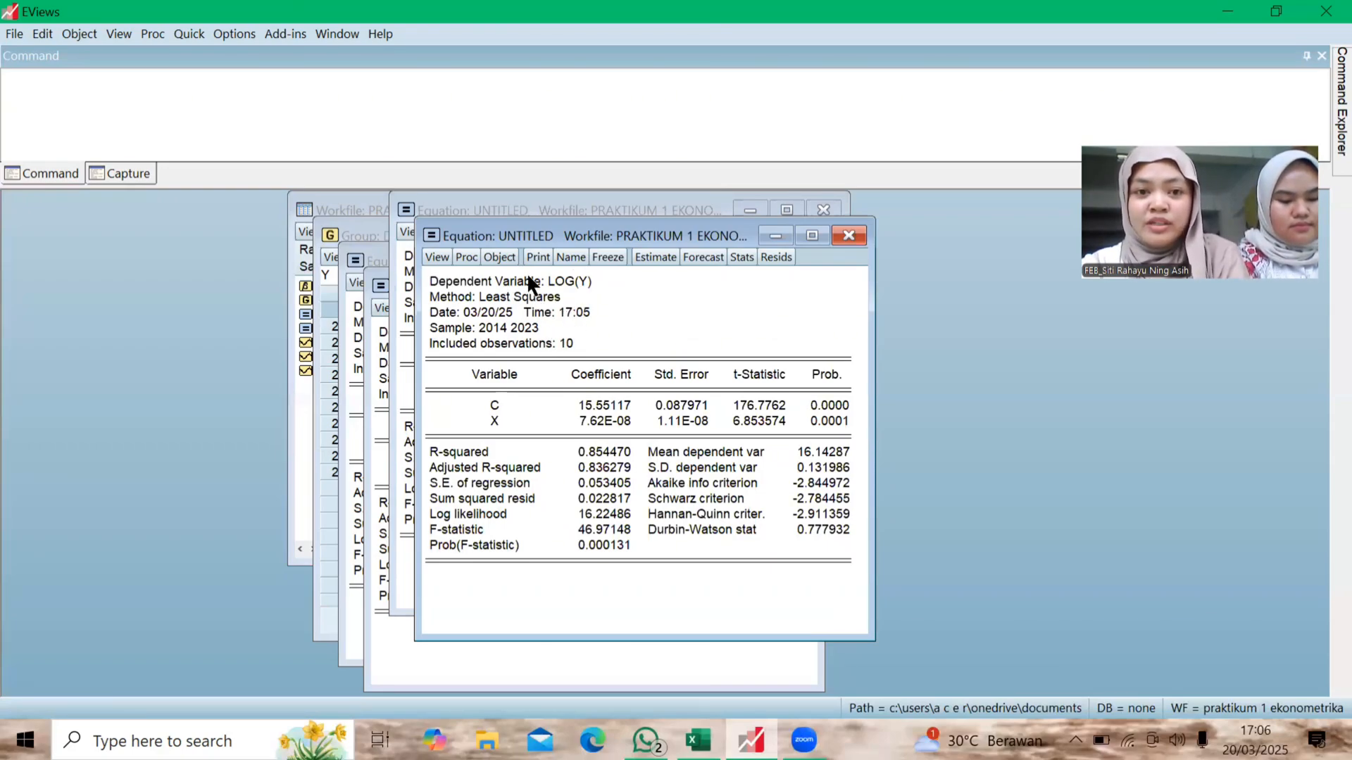
click(655, 256)
click(503, 341)
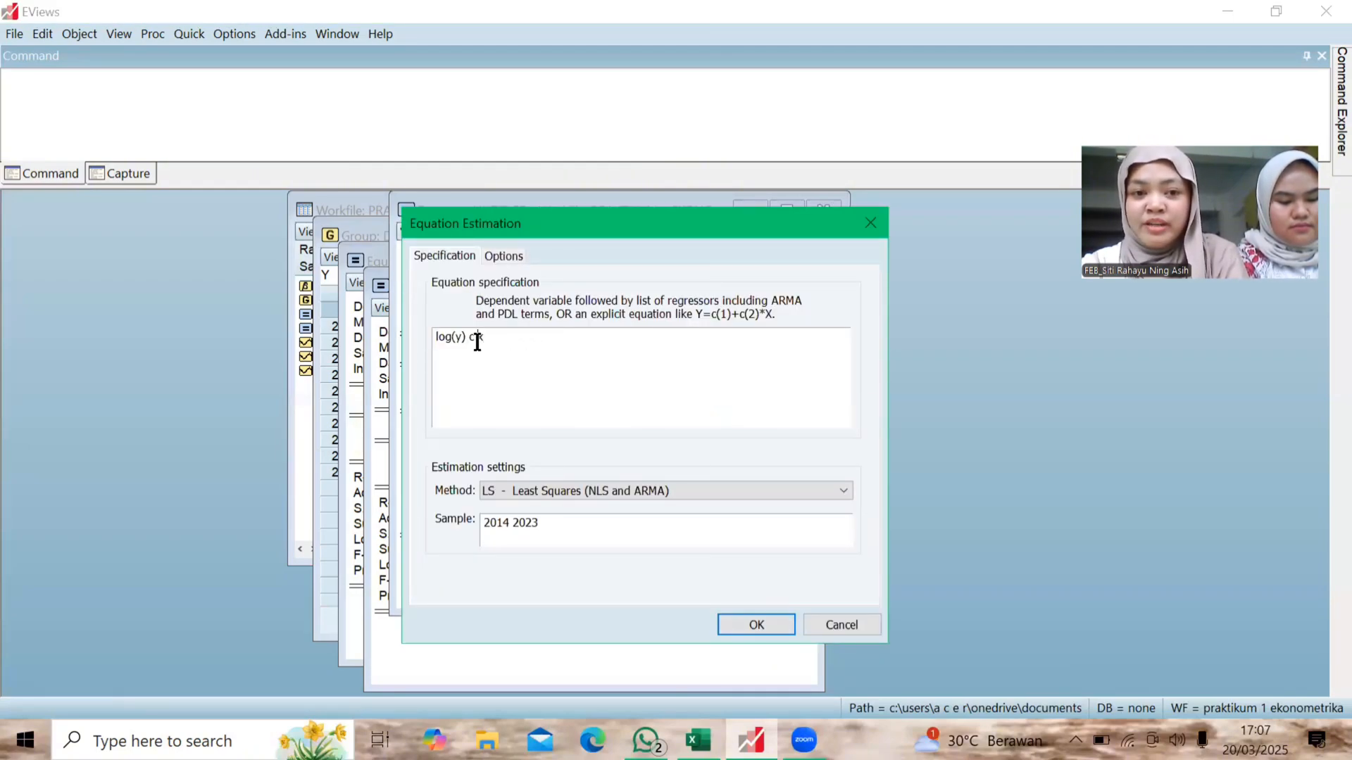
click(477, 343)
text(log)
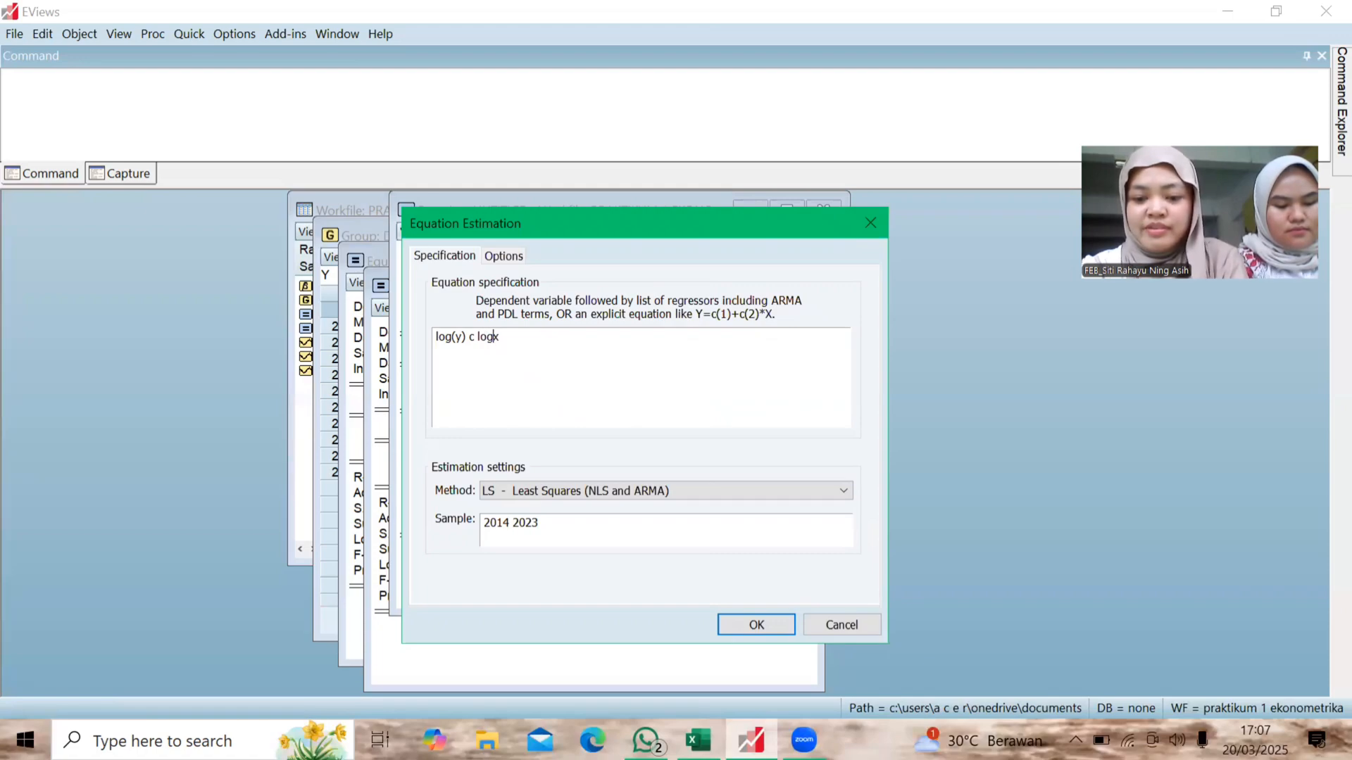
text(()
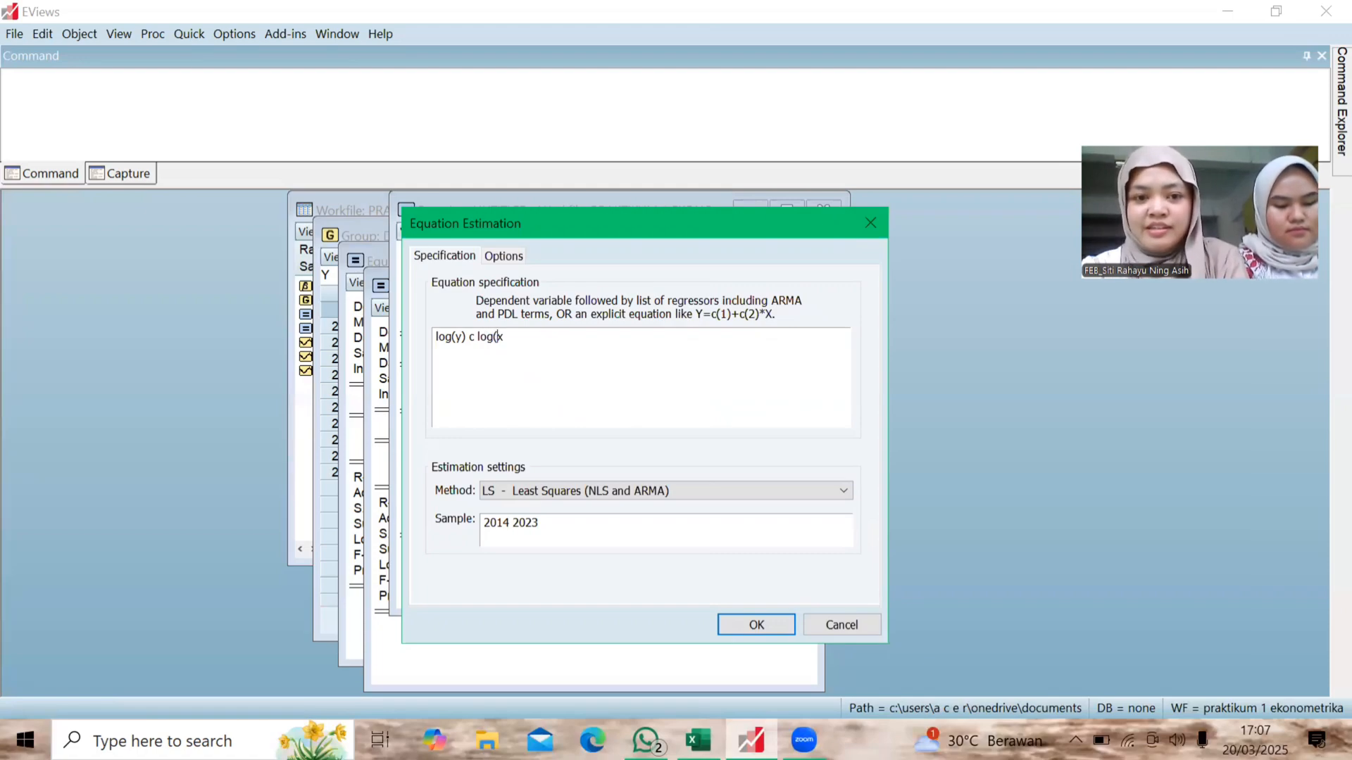
click(516, 339)
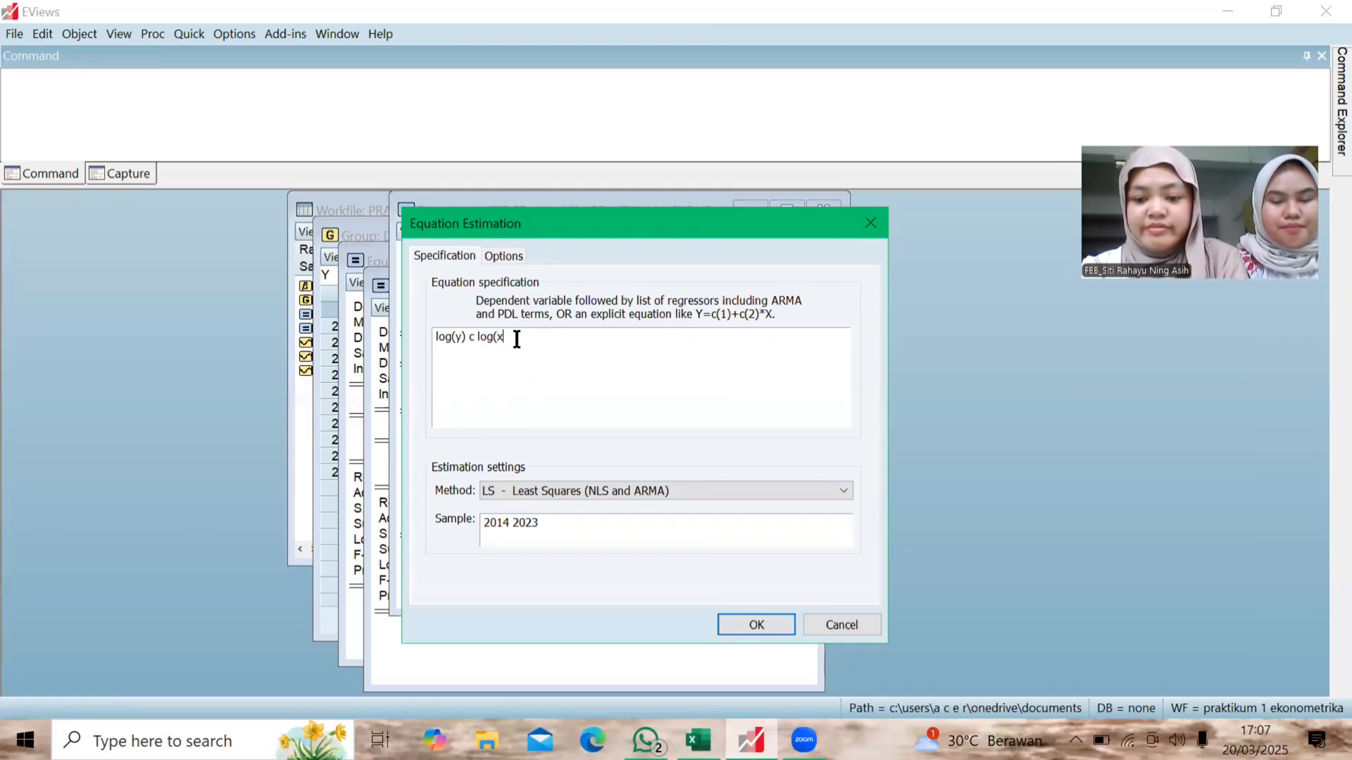
text())
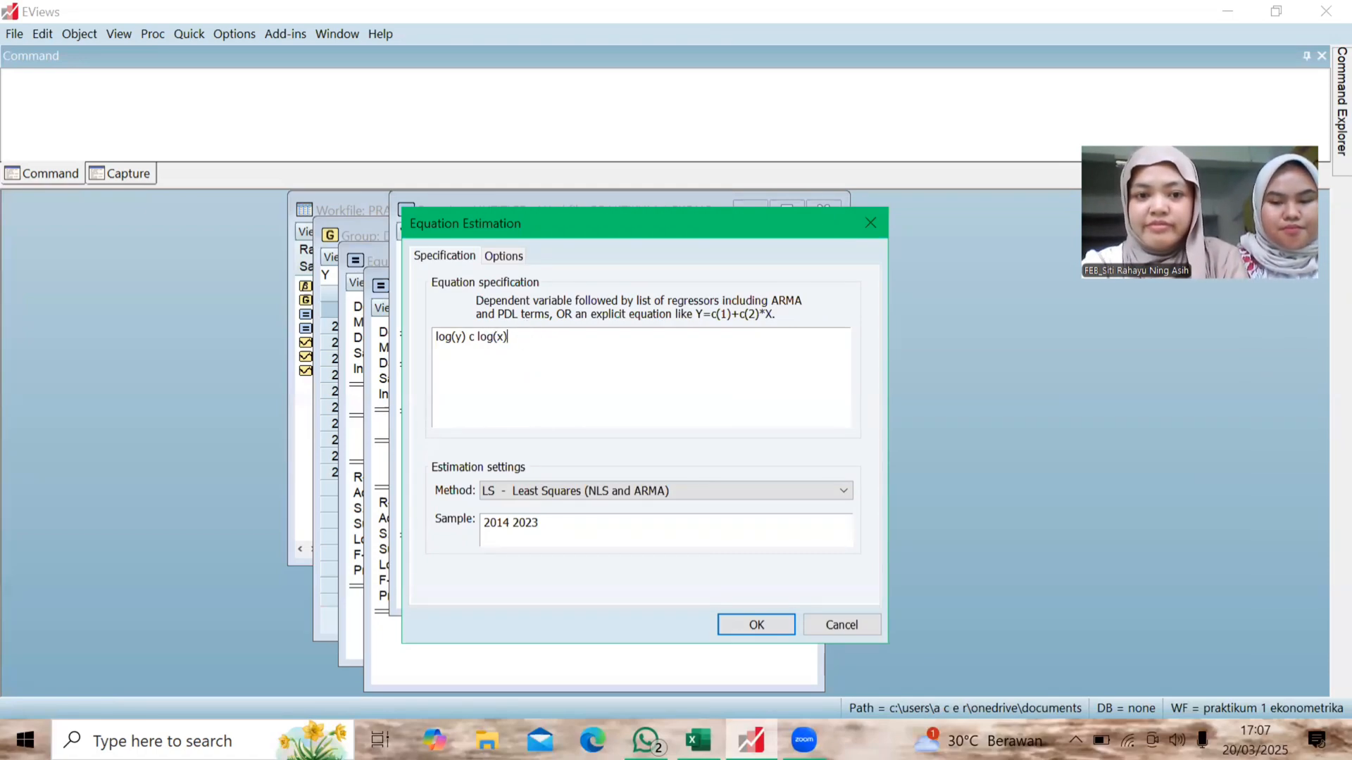
click(734, 625)
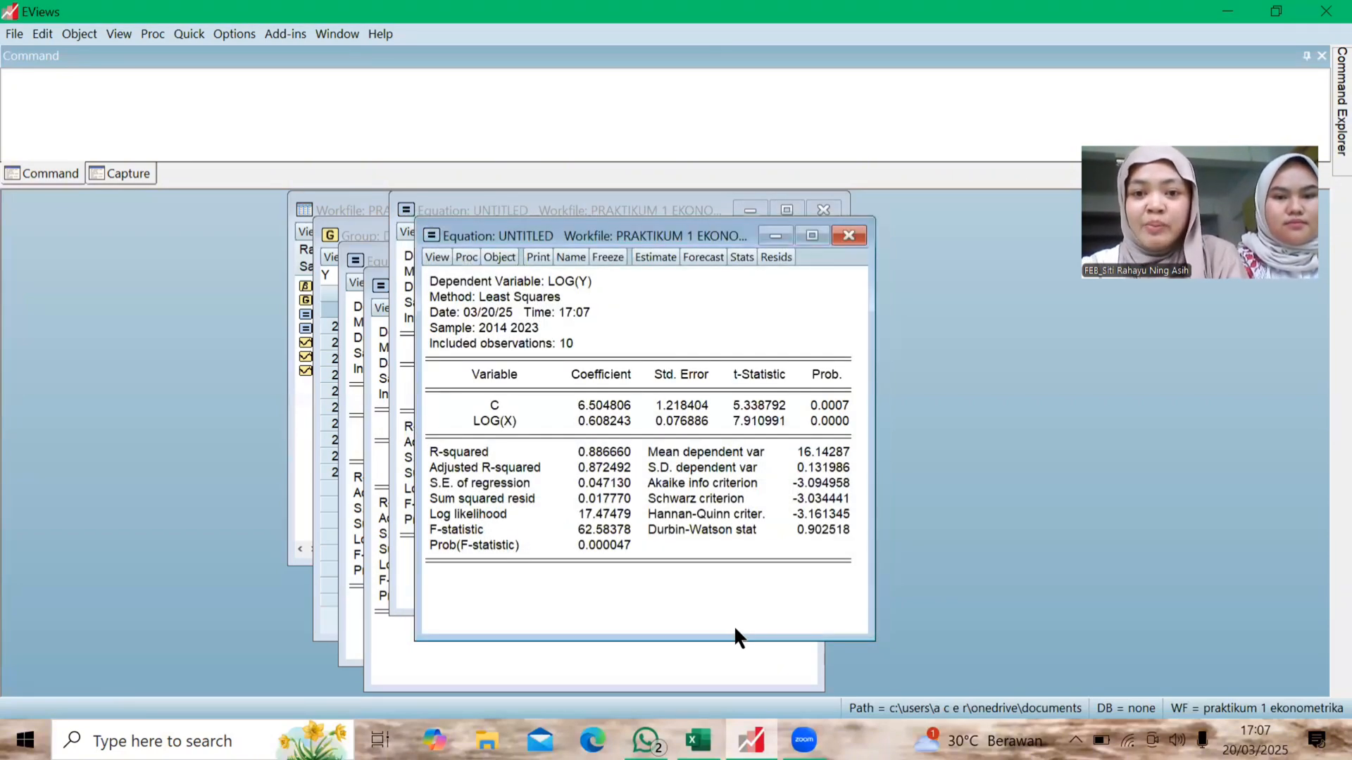
- Examine the probability of LOG(X) and the coefficients of C and LOG(X) at full precision in the log-log output
click(837, 420)
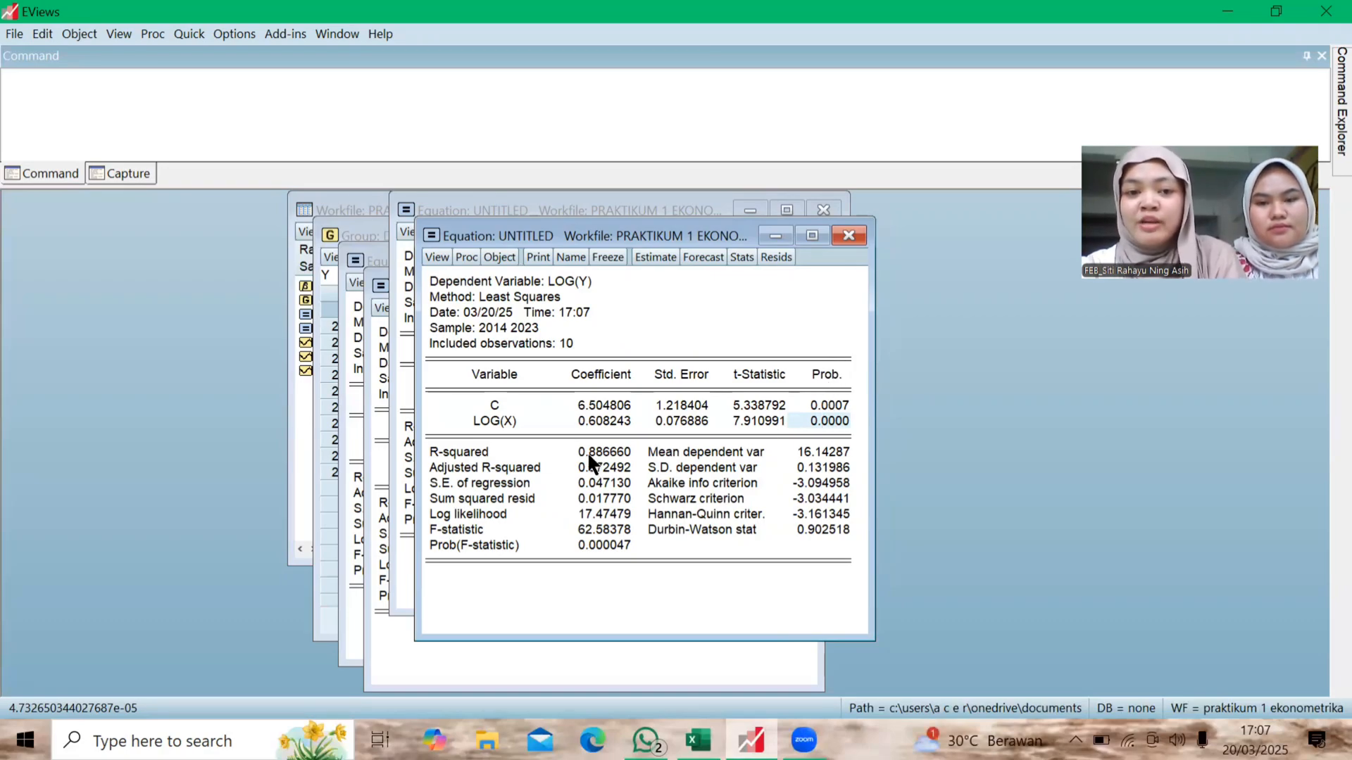
click(613, 419)
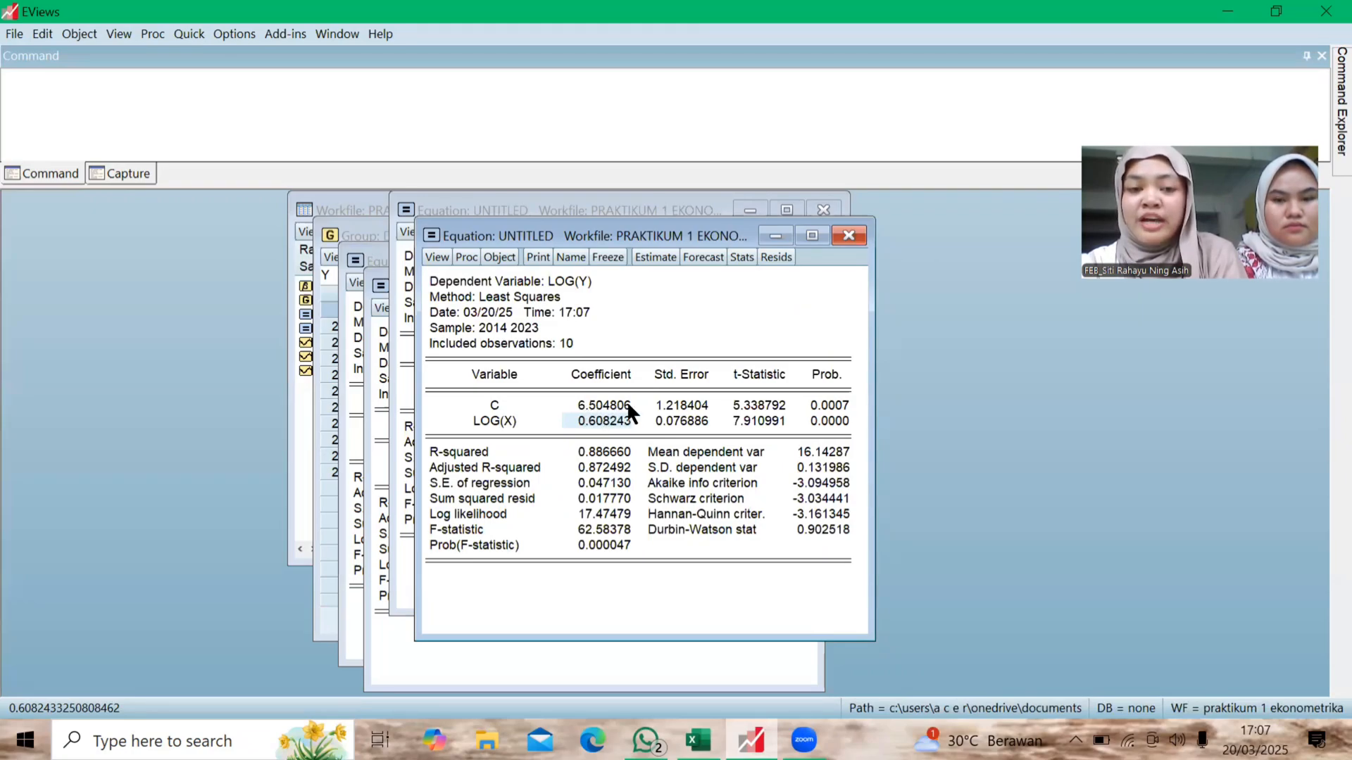
click(613, 407)
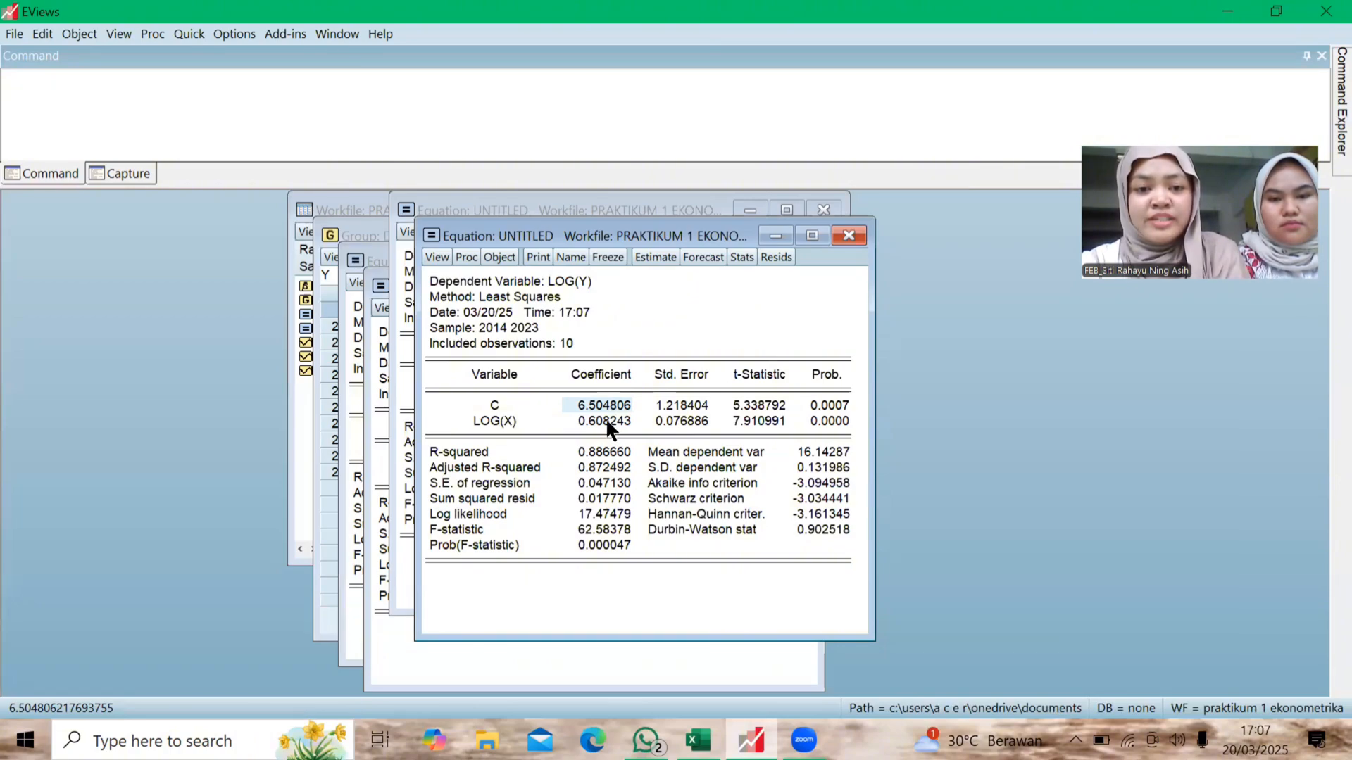
click(606, 422)
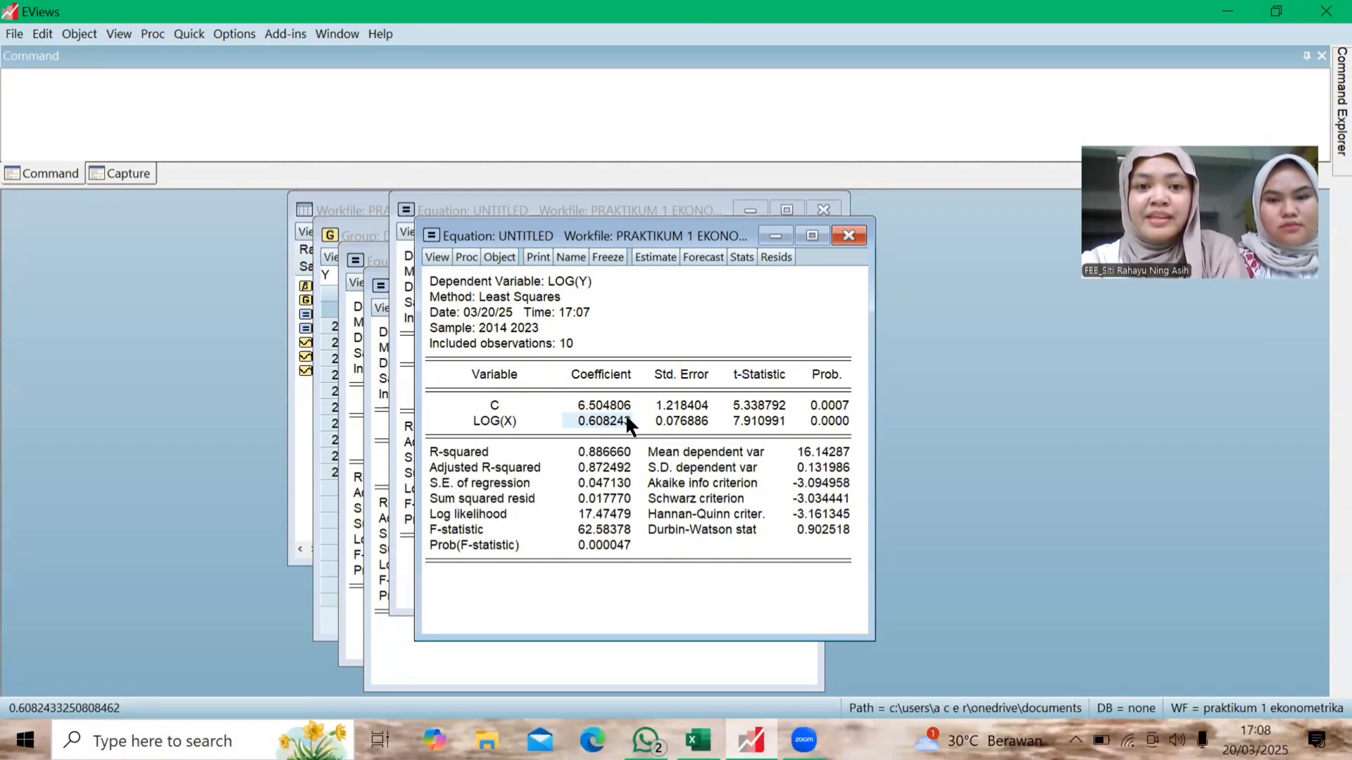
- Name the estimated log(y) c log(x) equation eq01_doublelog
click(571, 256)
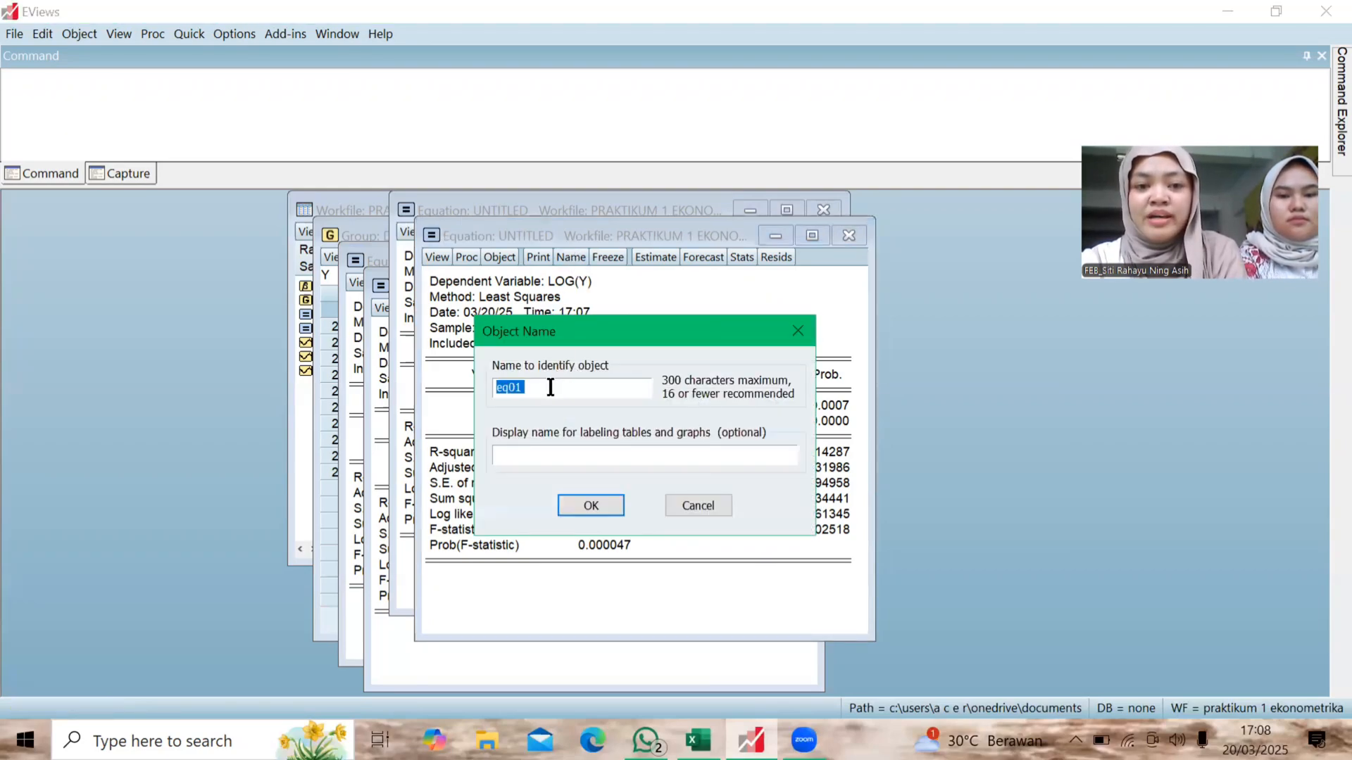
click(550, 388)
text(_)
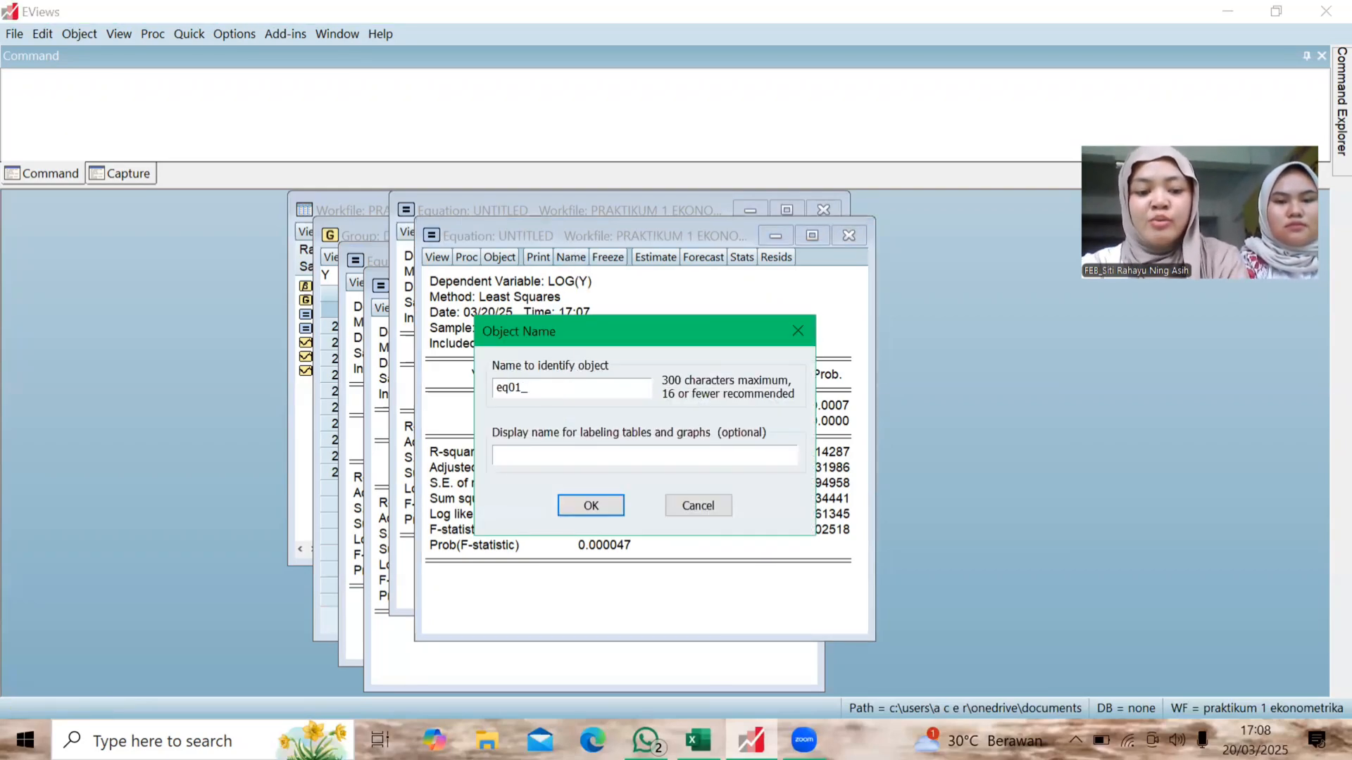
text(doubl)
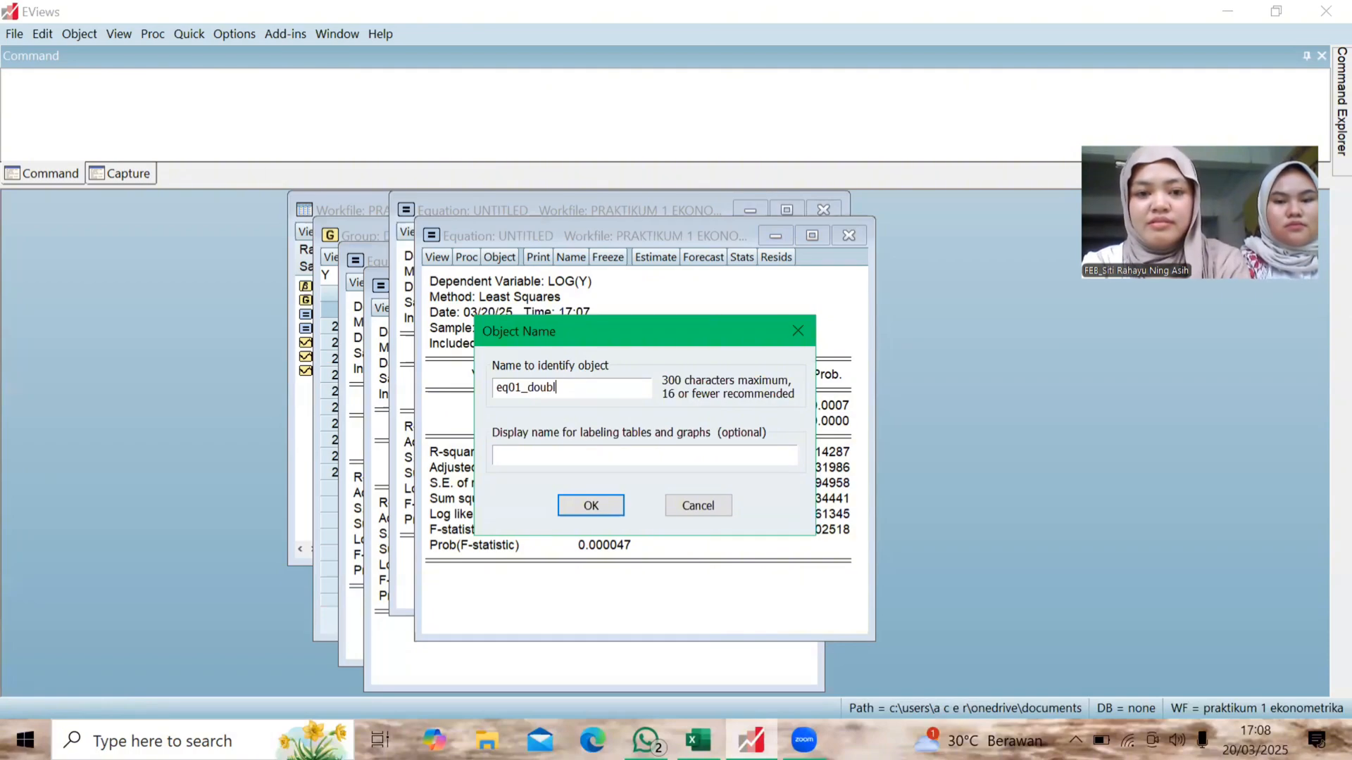
text(elog)
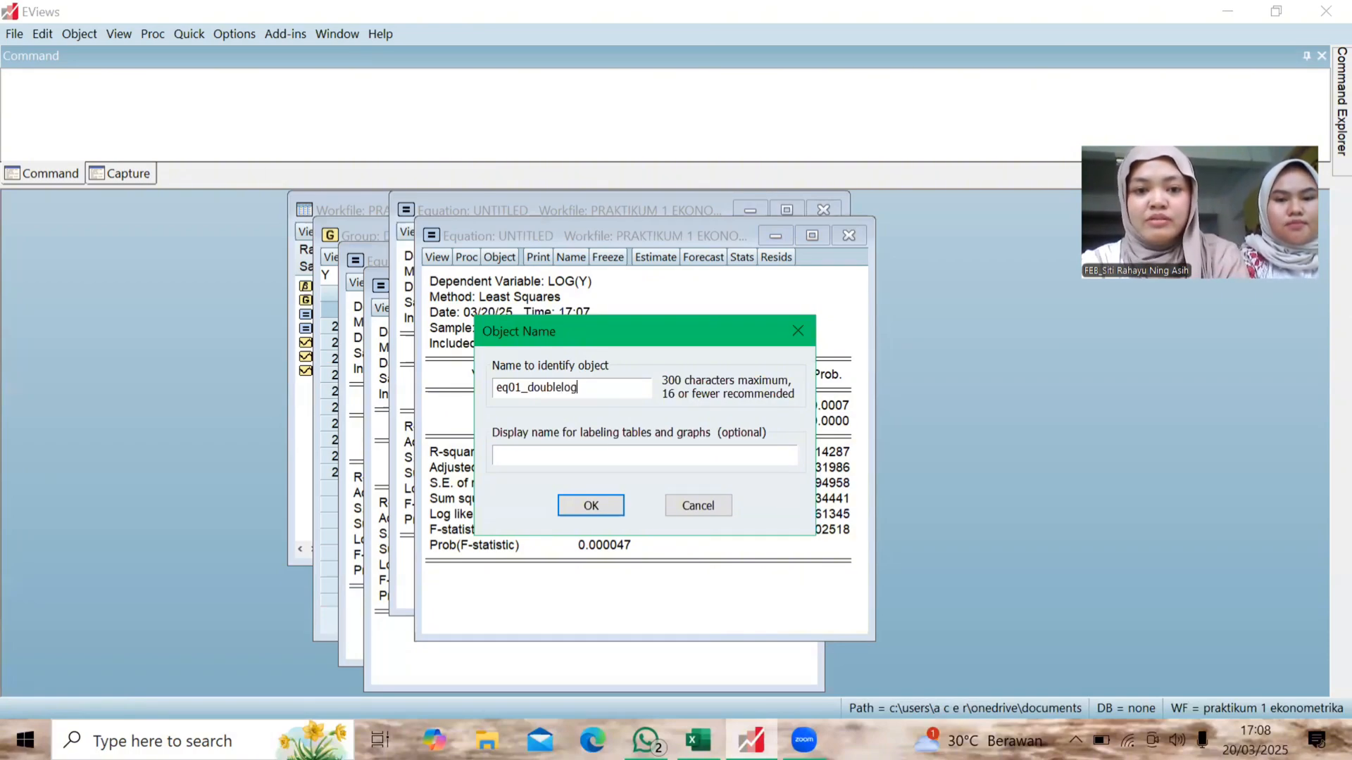
click(593, 501)
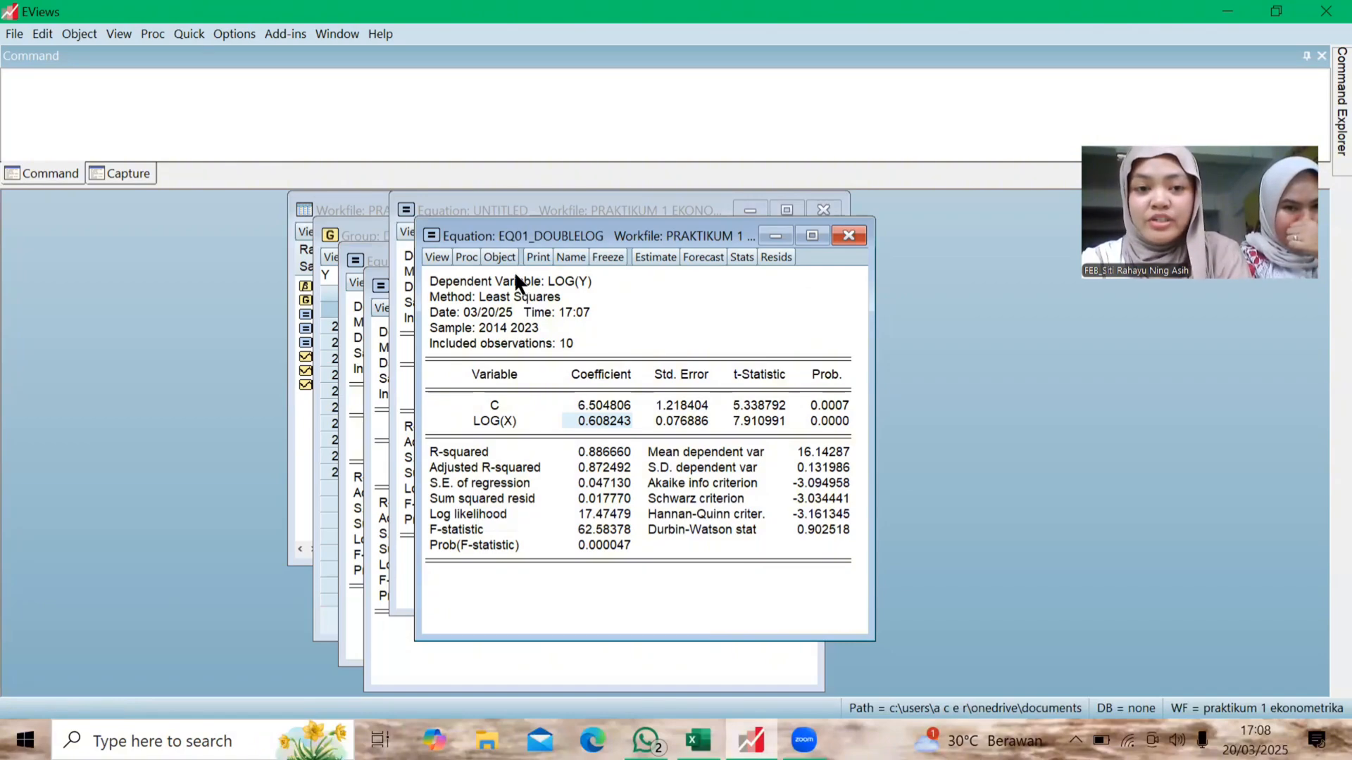
- Copy the eq01_doublelog equation into a new object and re-estimate the copy with the specification y c x x^2
click(495, 258)
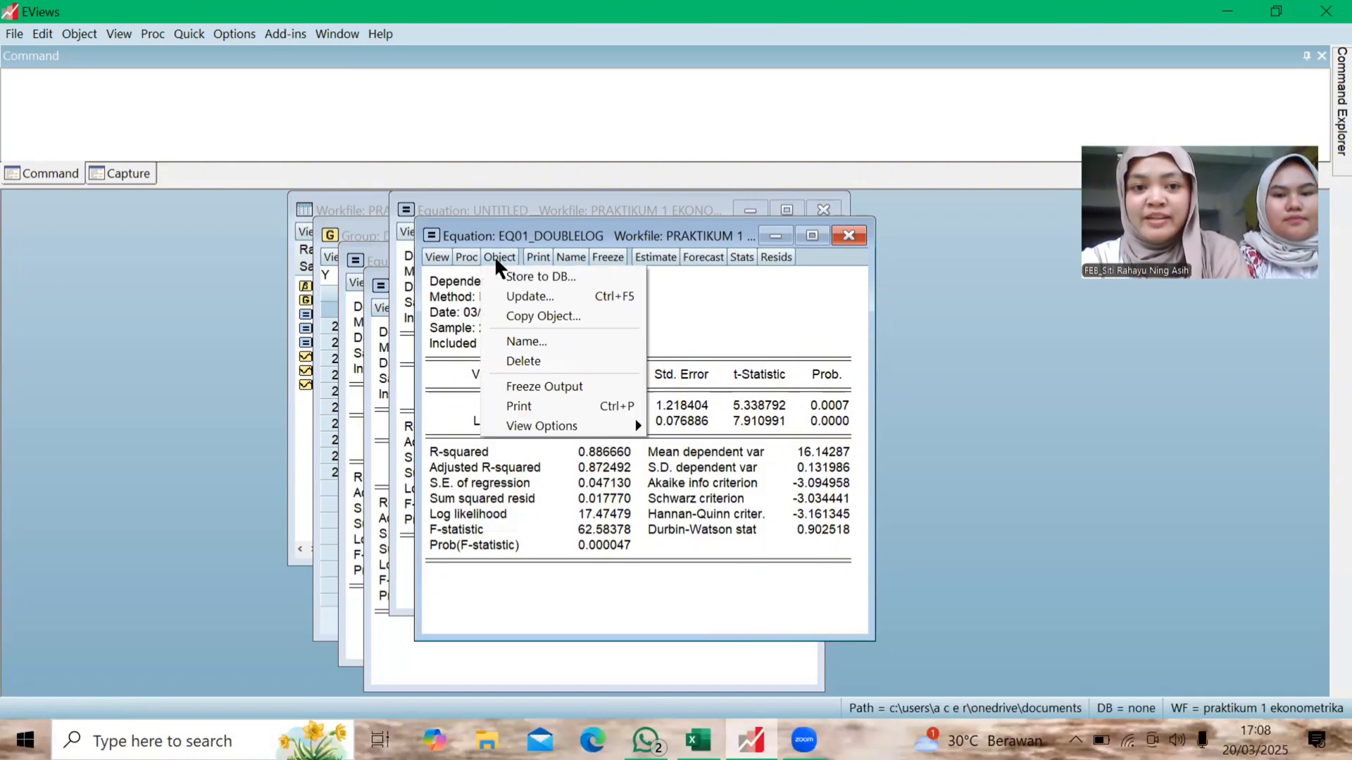
click(514, 311)
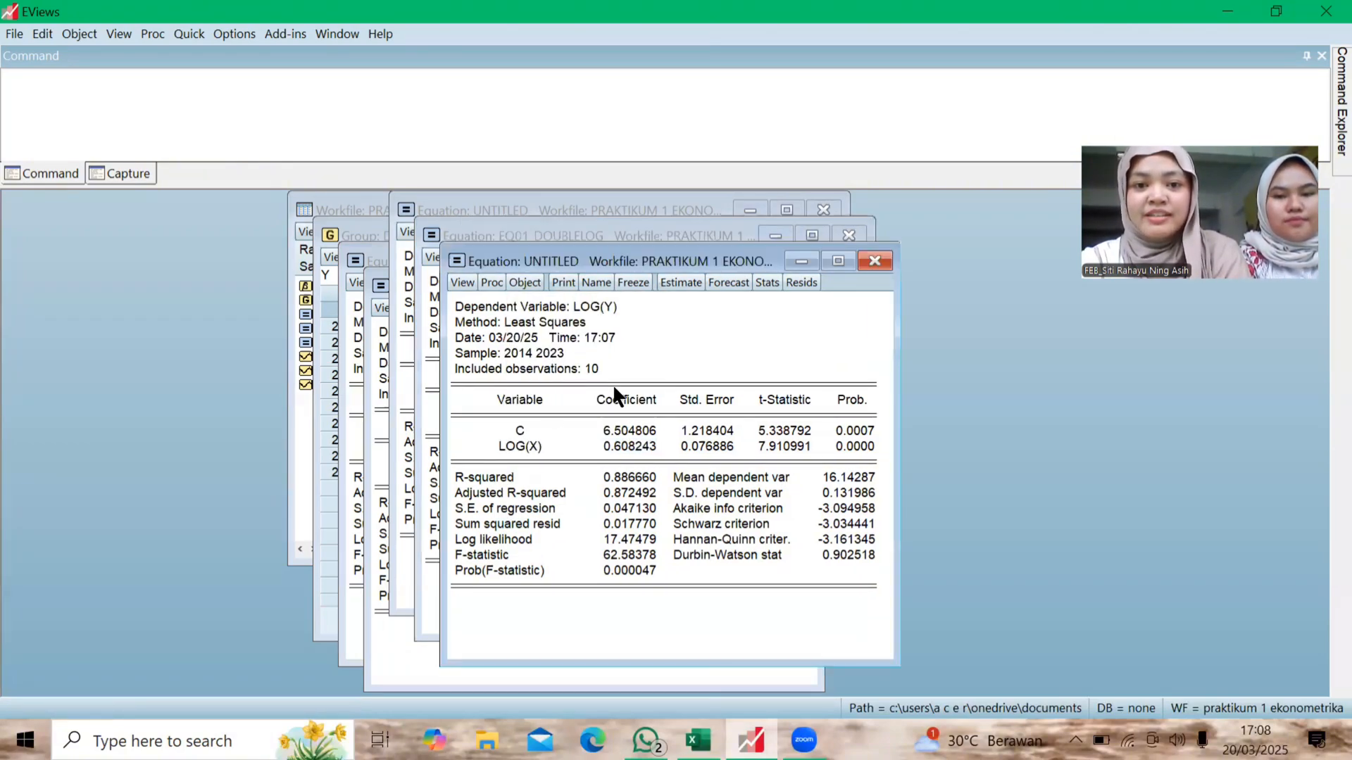
click(677, 283)
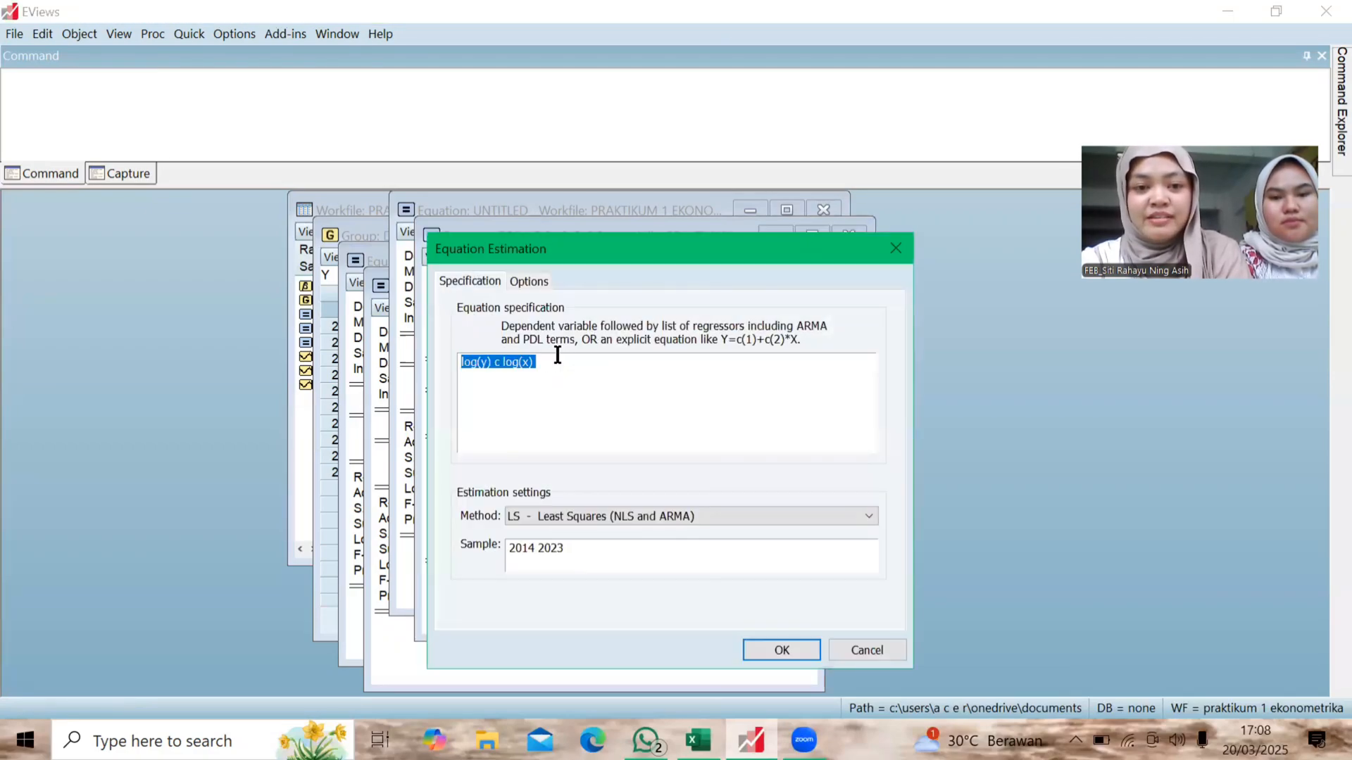
click(549, 364)
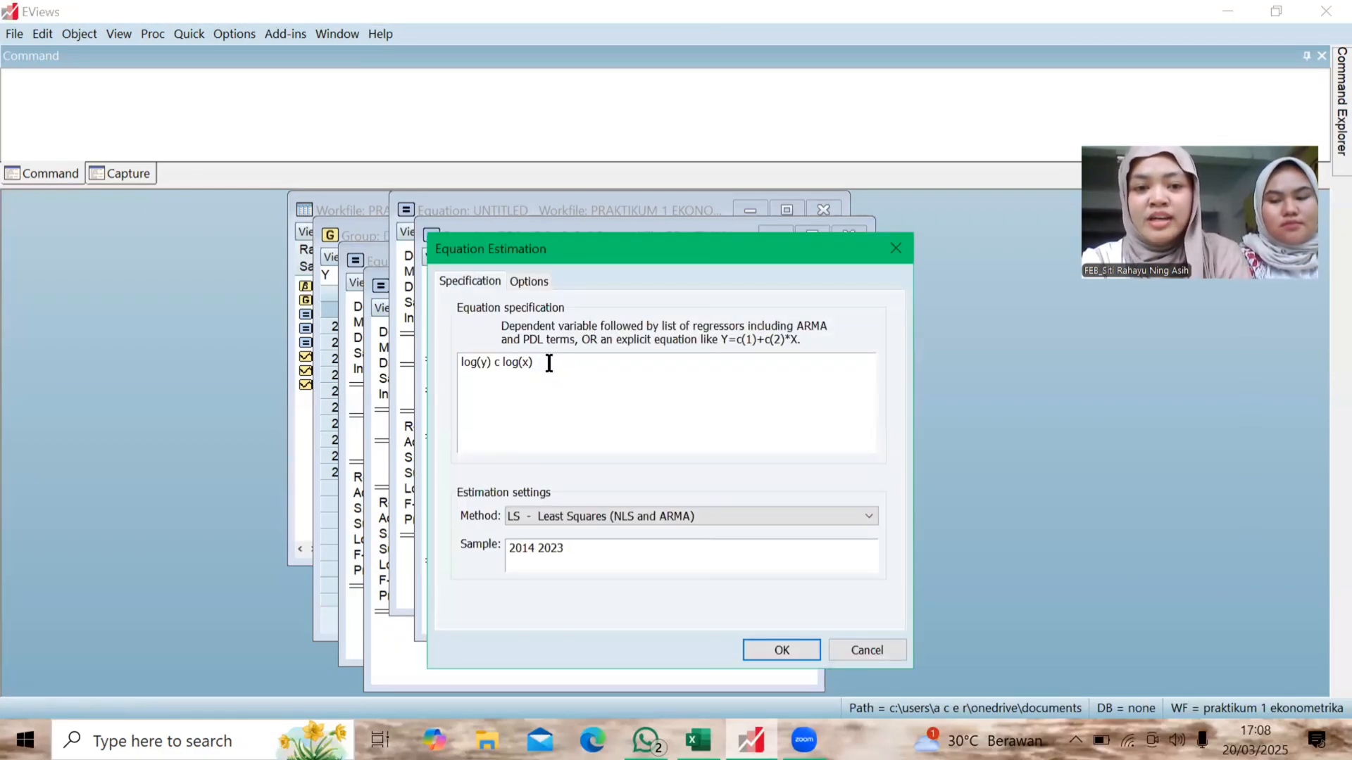
key(BackSpace)
key(BackSpace)
key(BackSpace)
key(BackSpace)
key(BackSpace)
key(BackSpace)
key(BackSpace)
key(BackSpace)
key(BackSpace)
key(BackSpace)
key(BackSpace)
key(BackSpace)
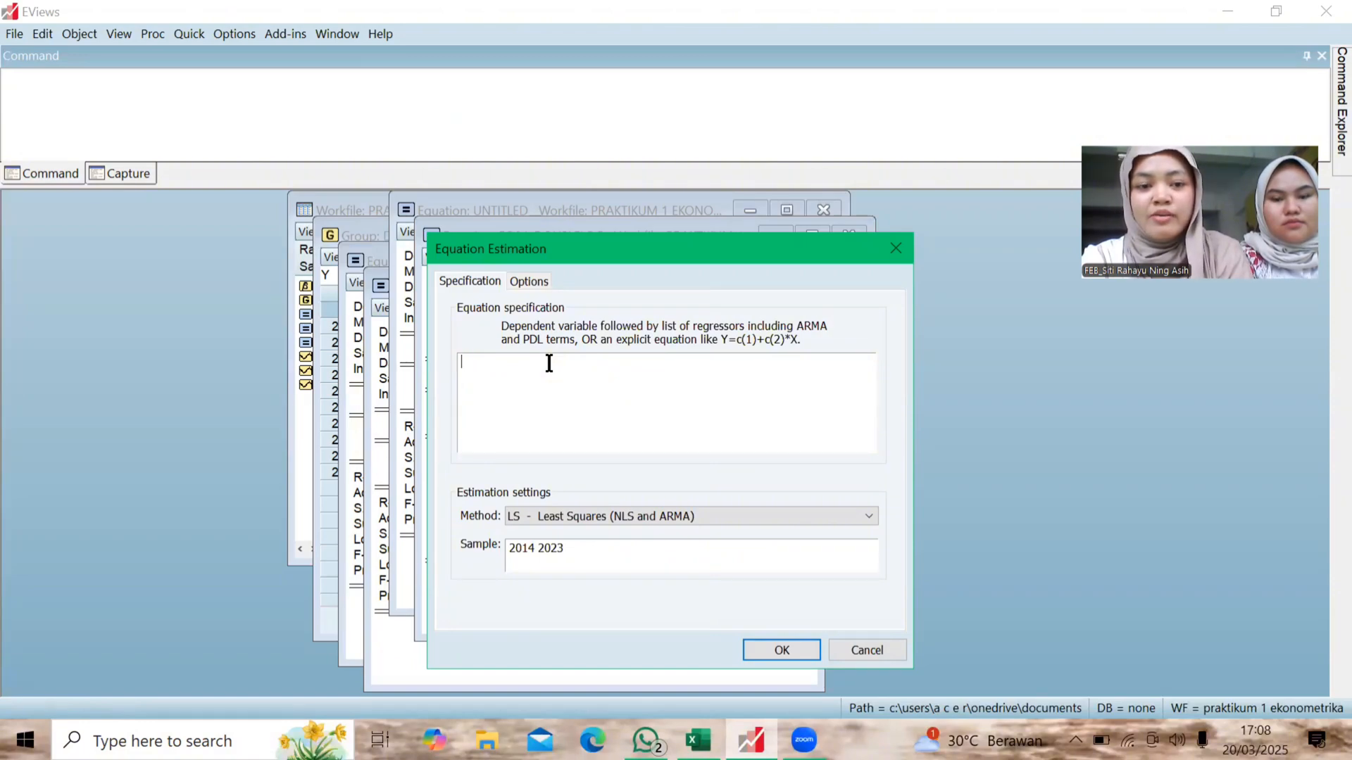
text(y )
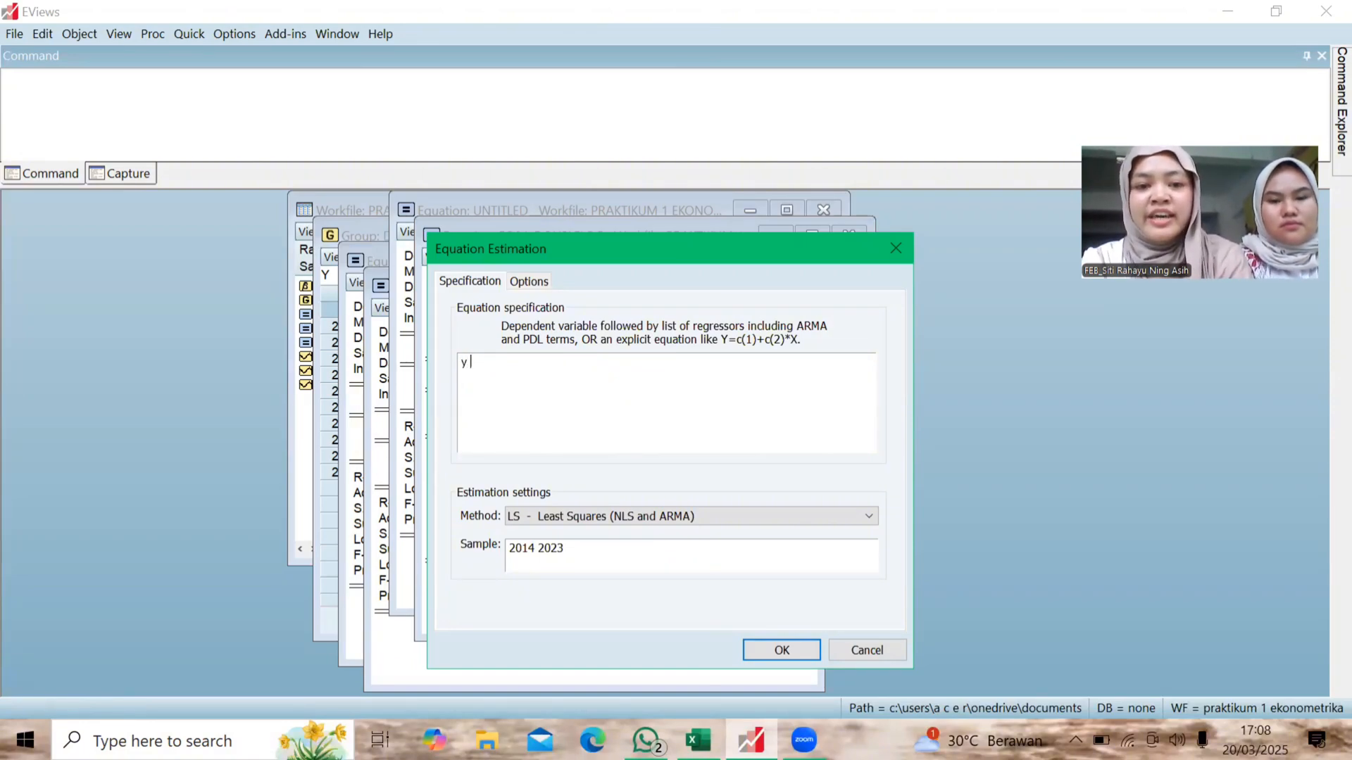
text(c x x)
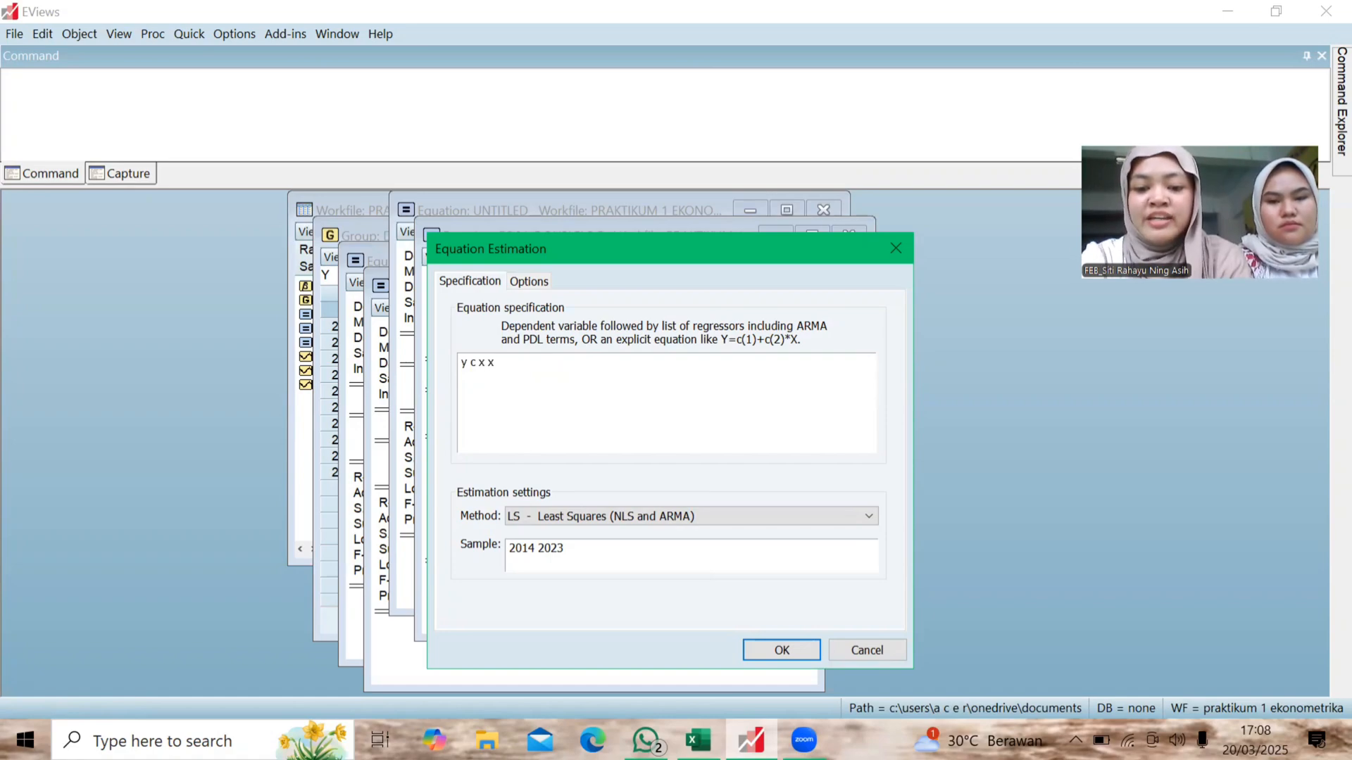
text(^2)
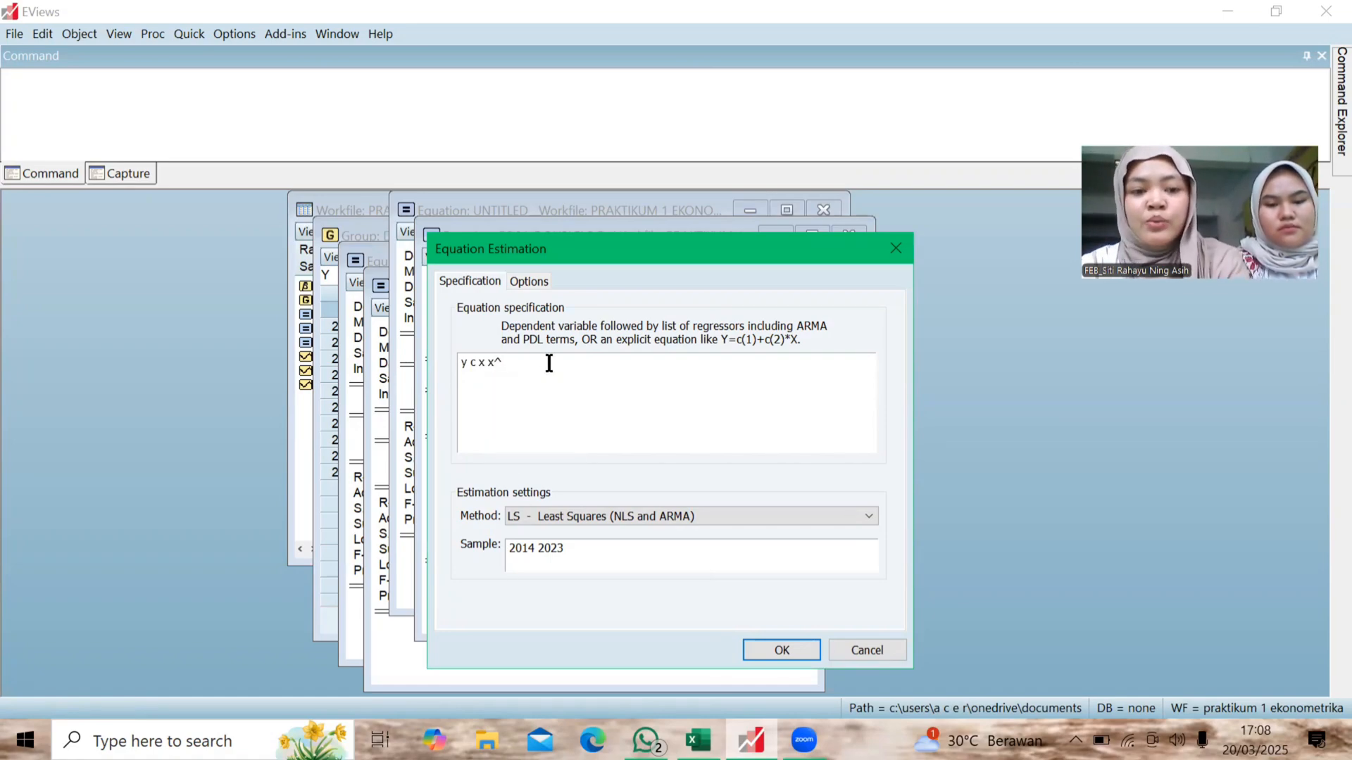
click(781, 651)
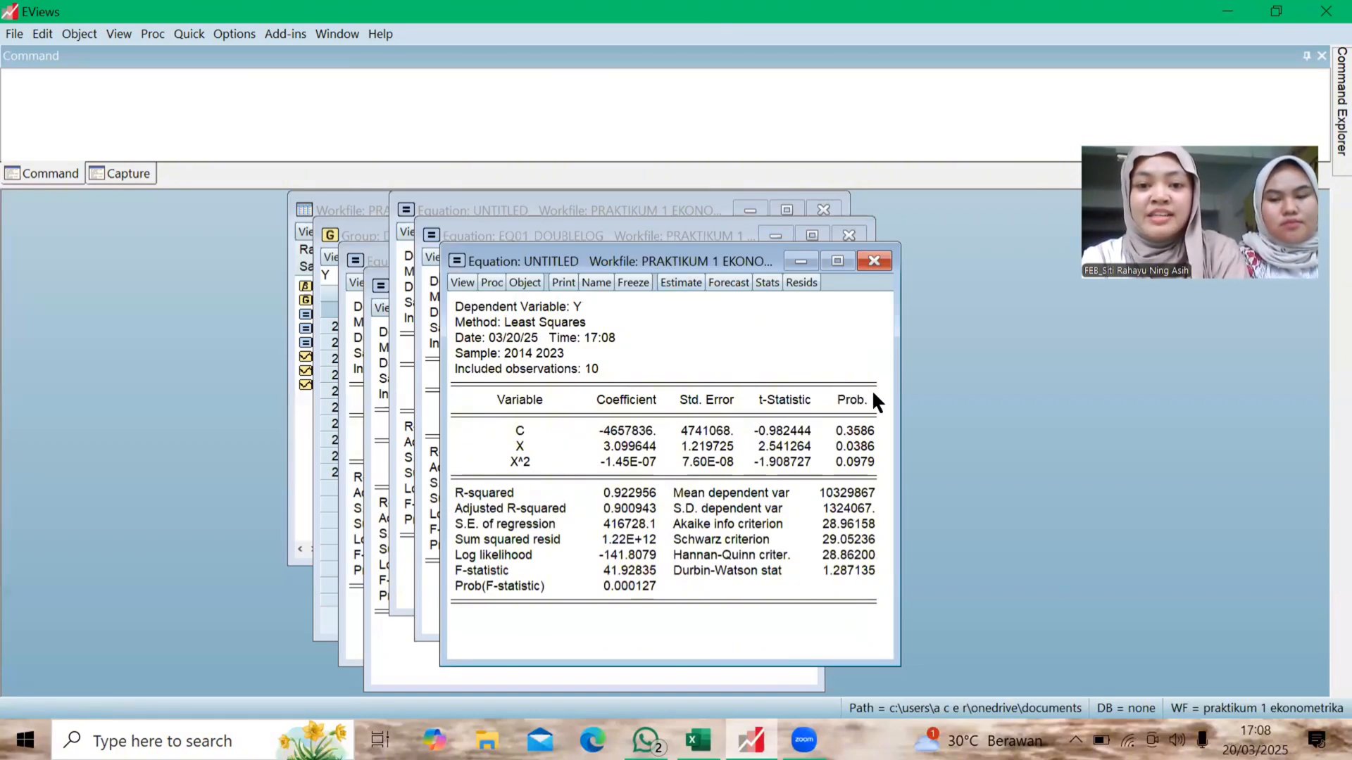
- Examine the probability of X^2, the R-squared and the coefficients of C, X and X^2 at full precision in the quadratic output
click(865, 457)
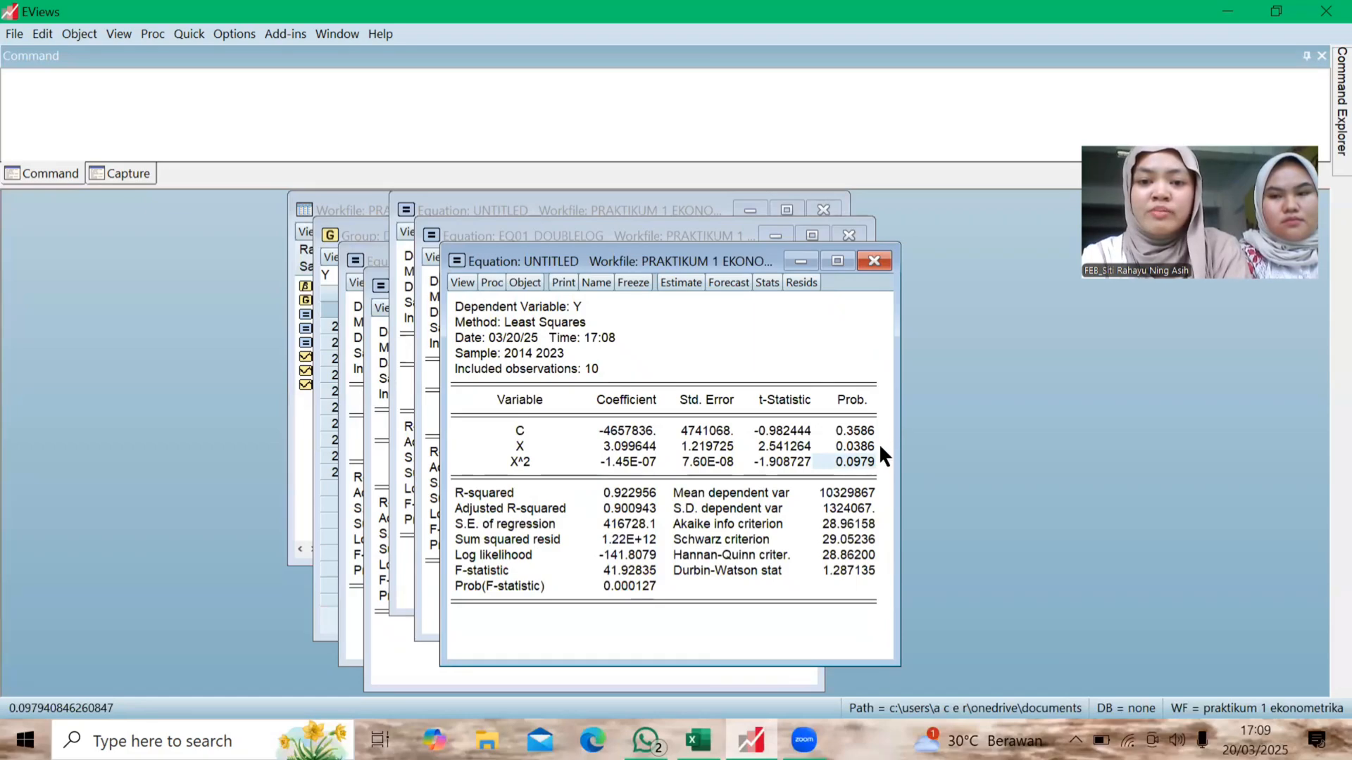
click(635, 493)
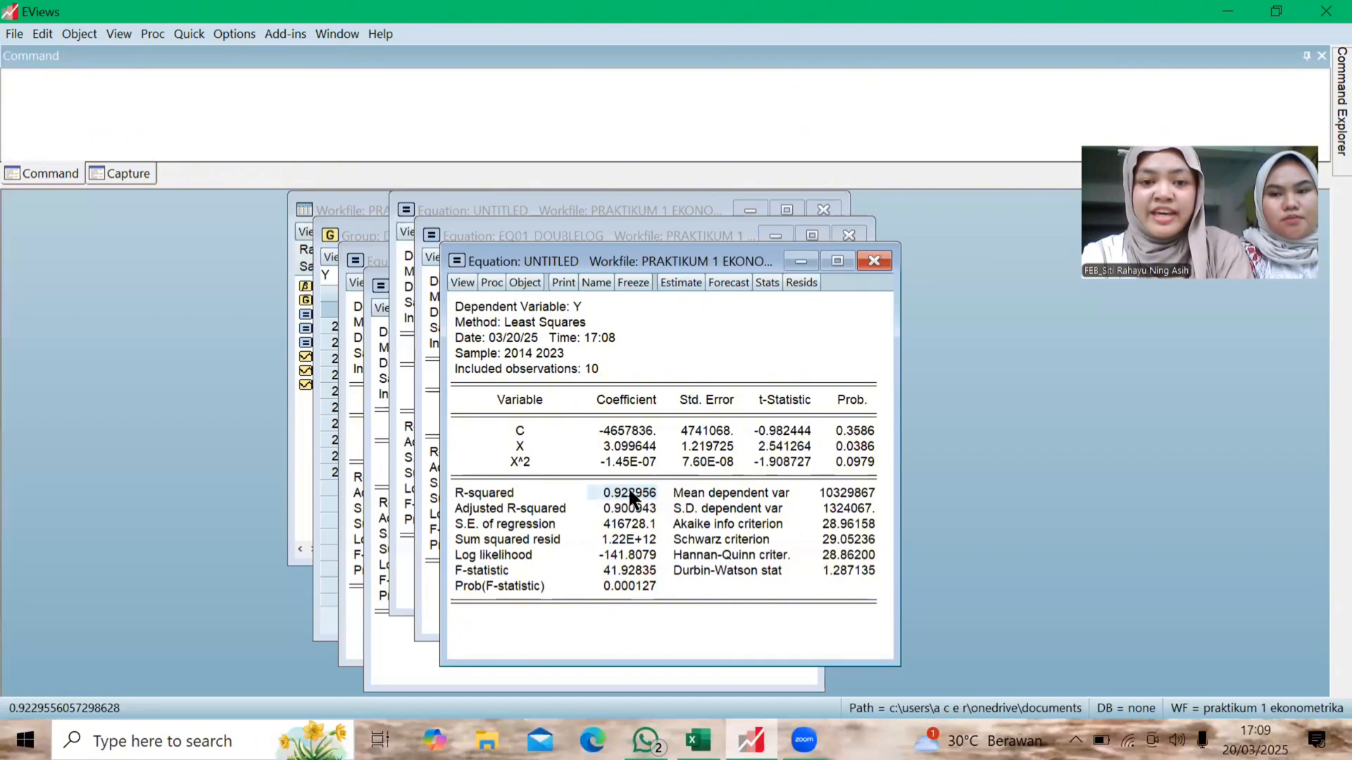
click(843, 462)
click(620, 462)
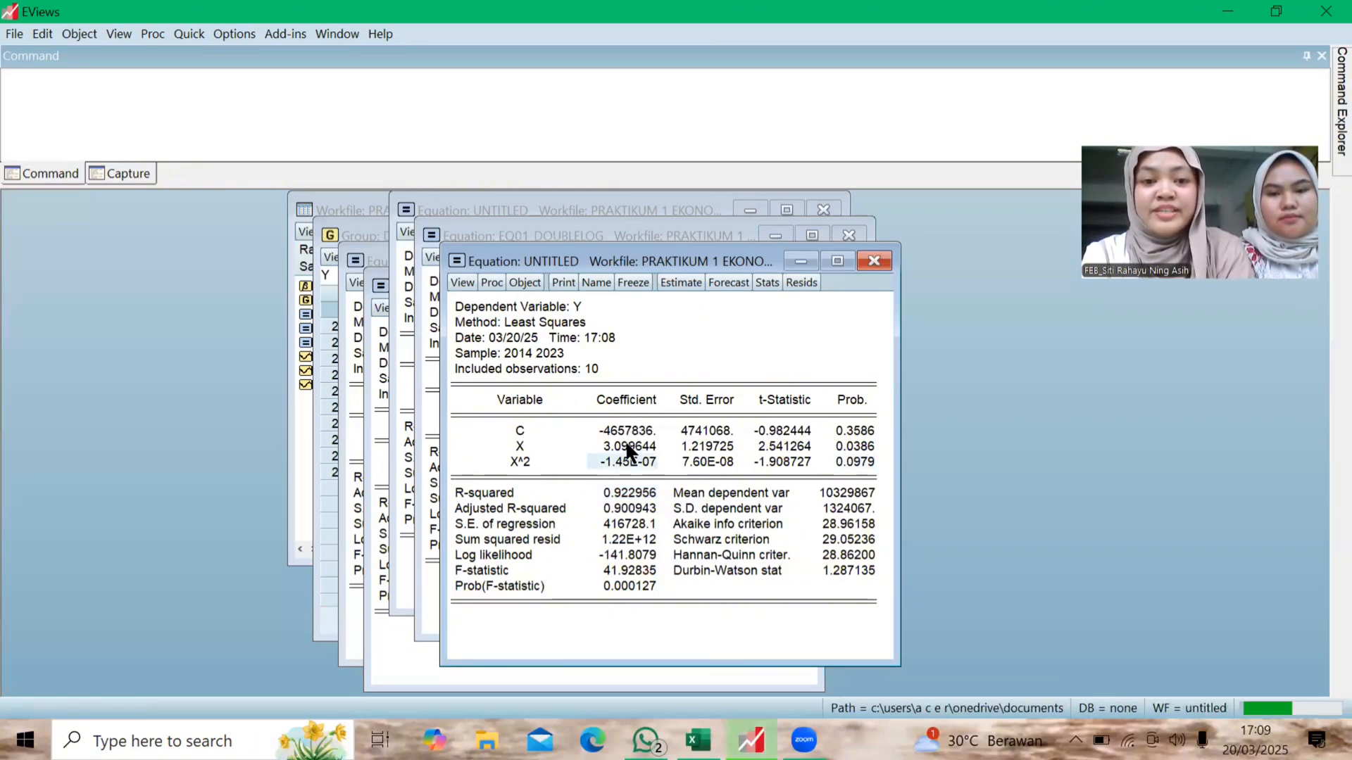
click(627, 446)
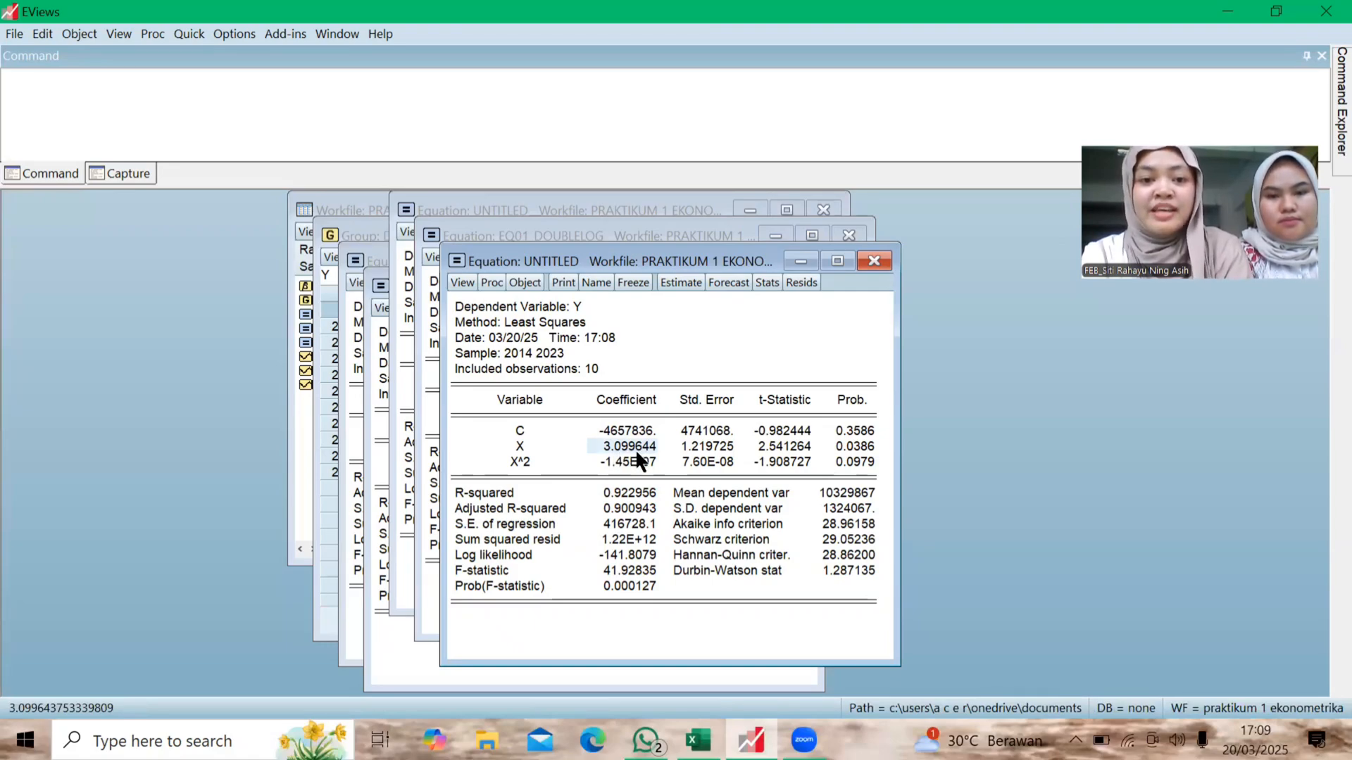
click(626, 461)
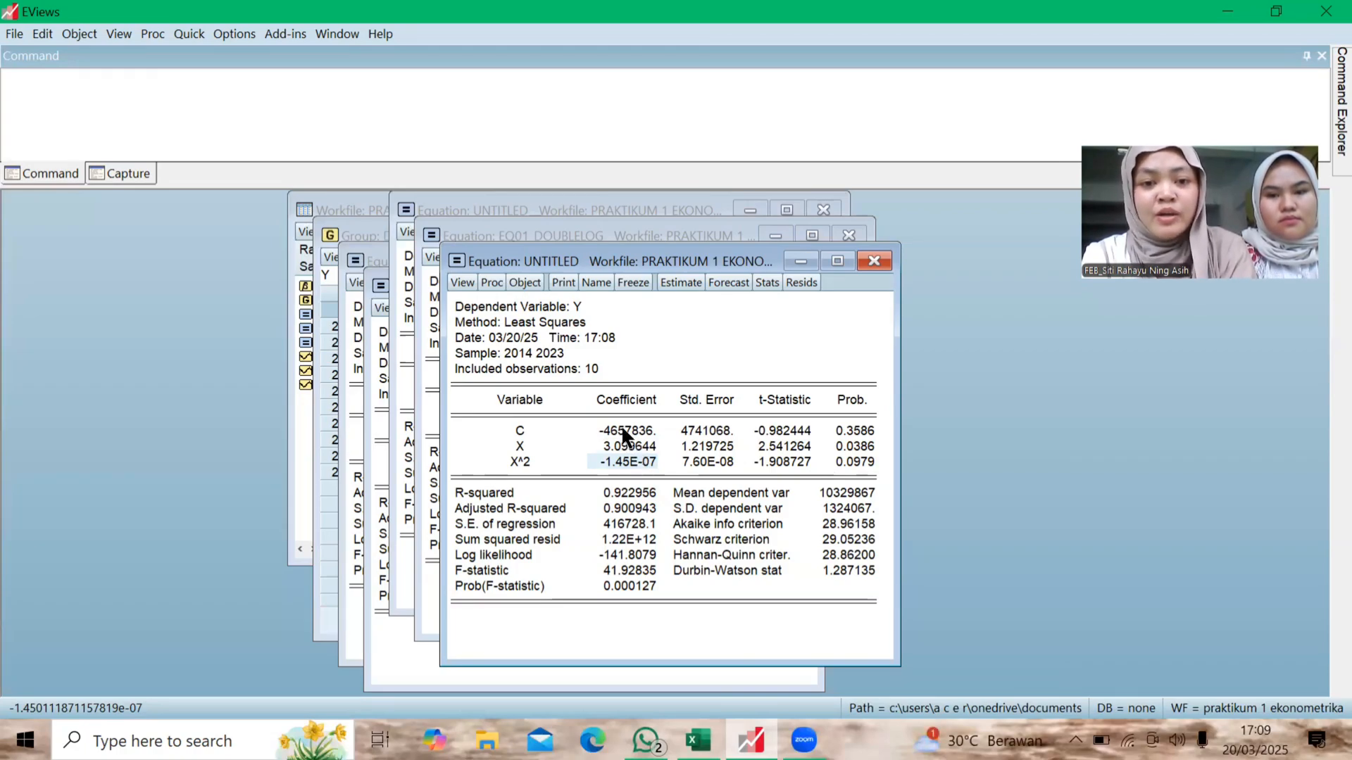
click(622, 429)
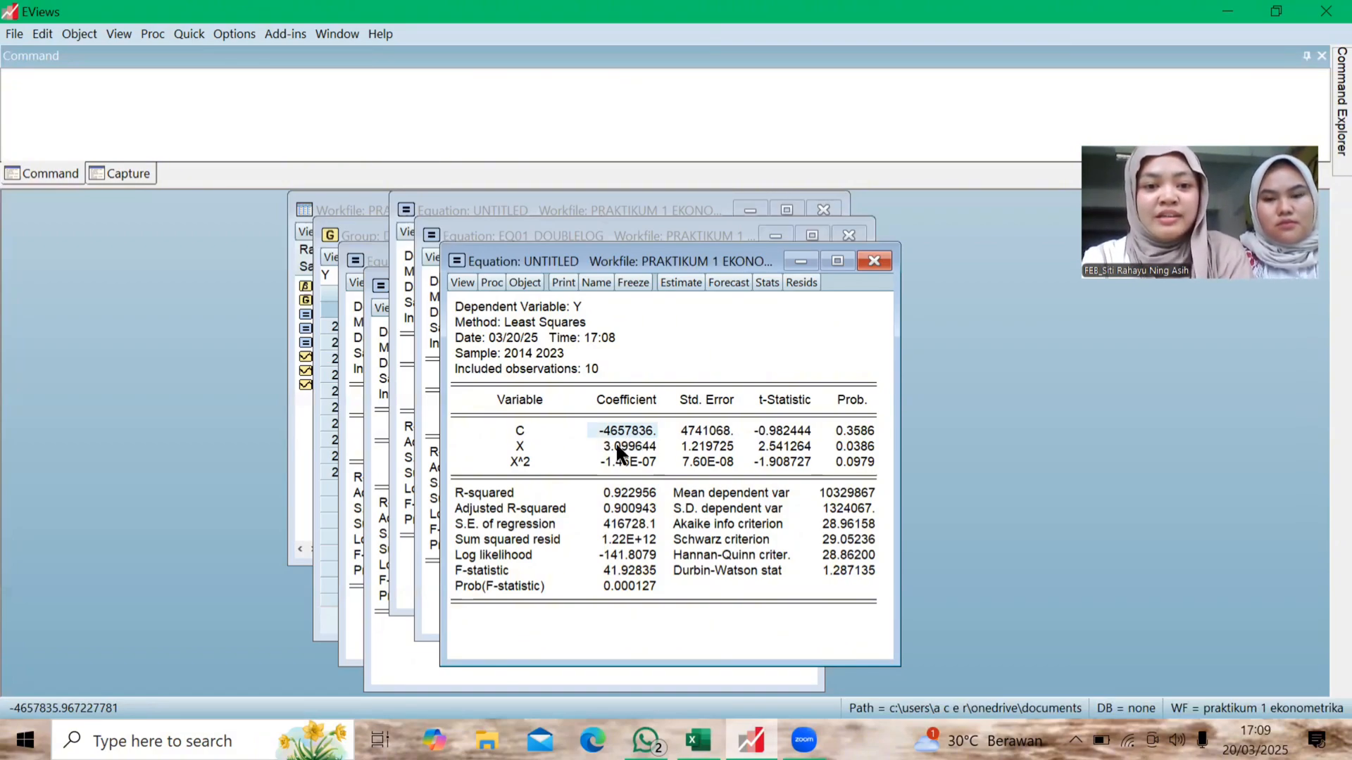
click(617, 462)
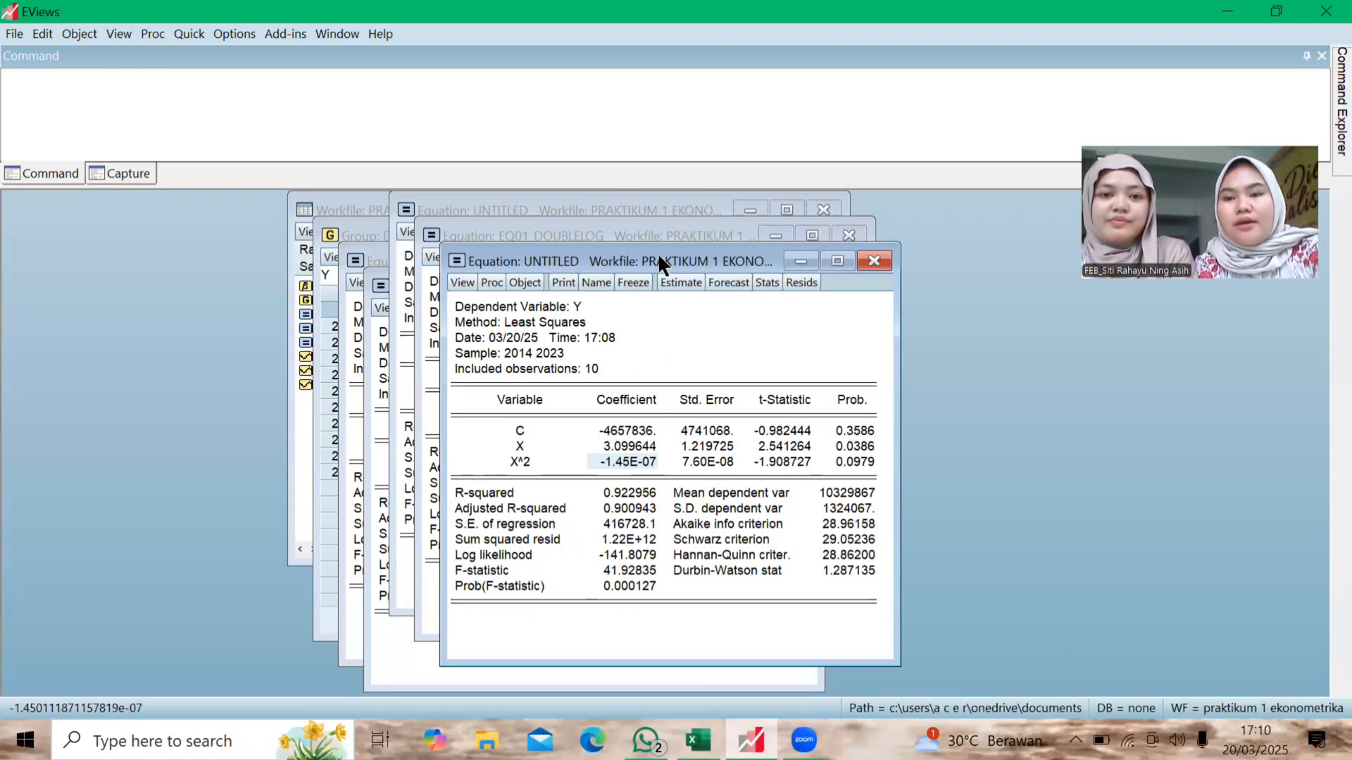
- Move the quadratic, double-log and log-lin equation windows aside and maximize the eq01_linear equation output
drag(660, 262, 904, 329)
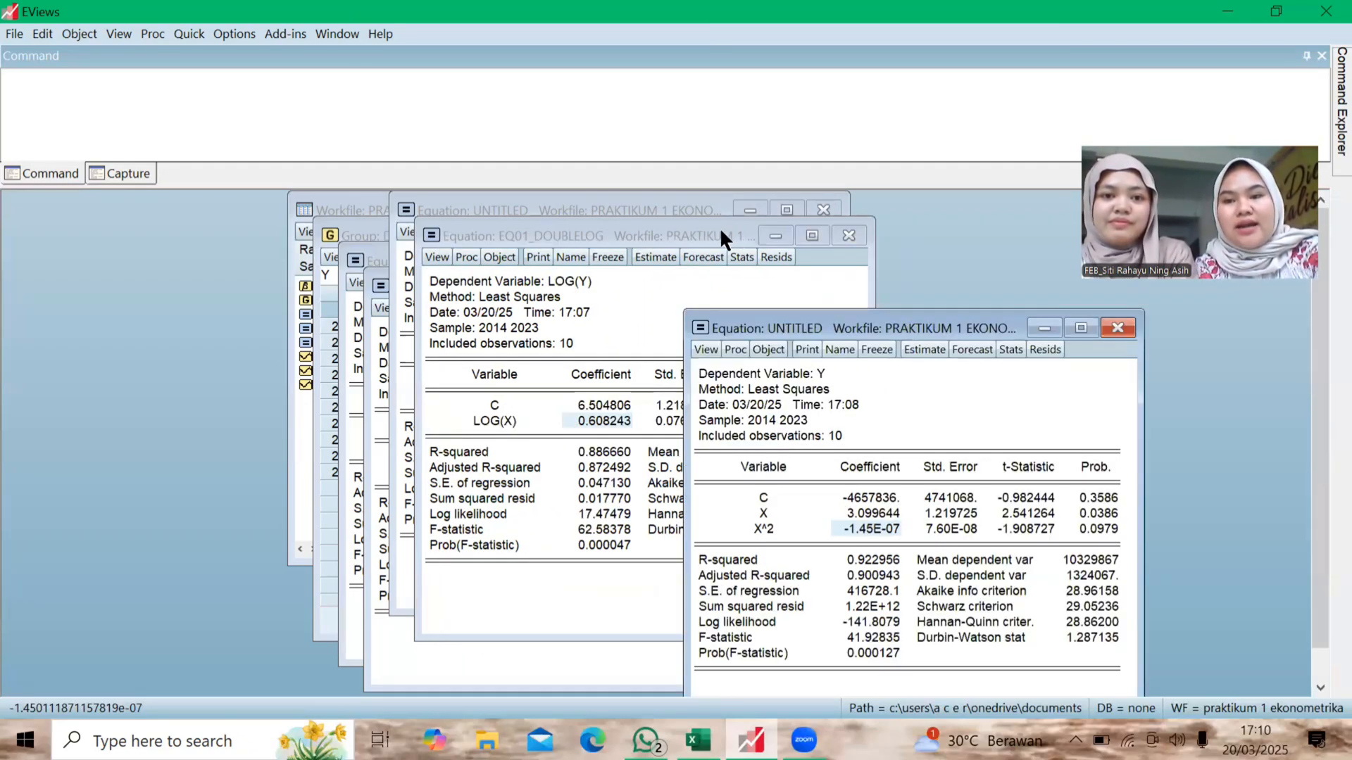
click(747, 236)
drag(748, 234, 1055, 324)
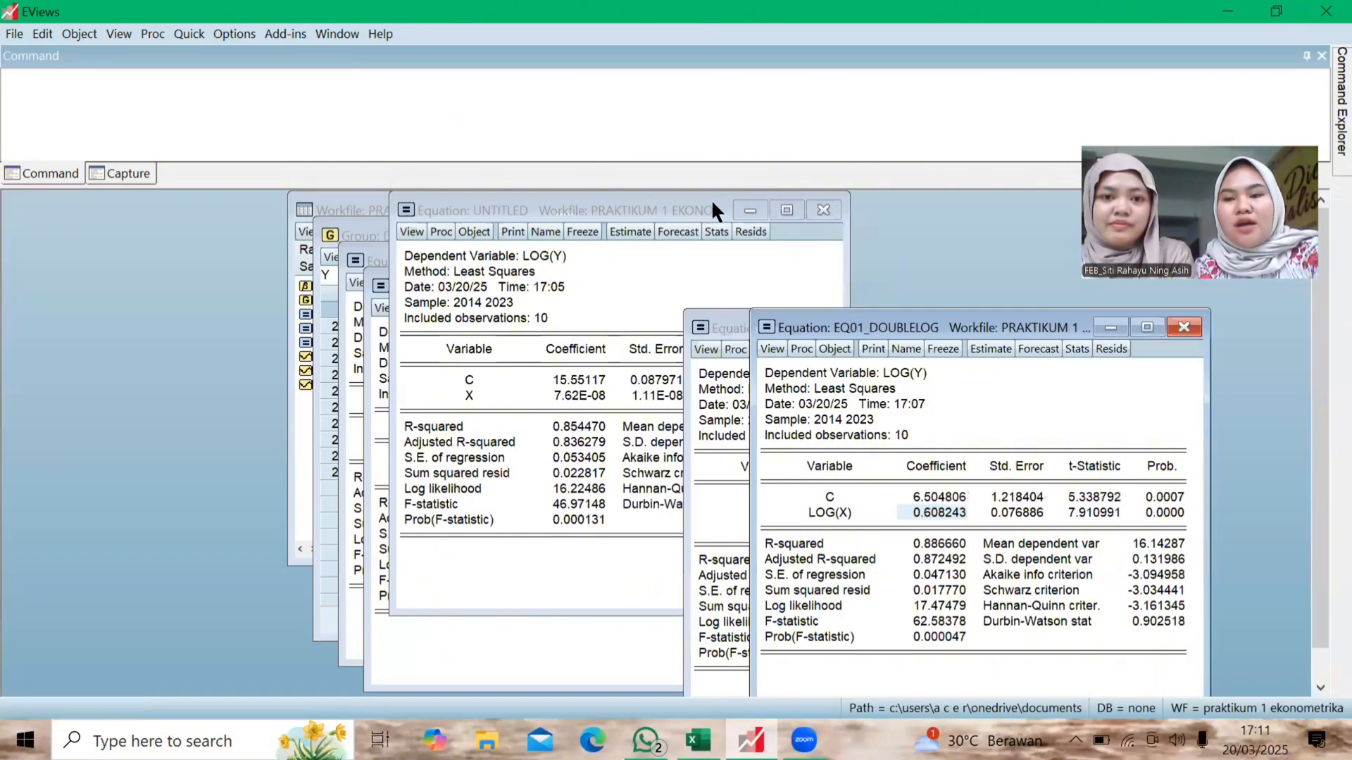
drag(688, 199, 1051, 329)
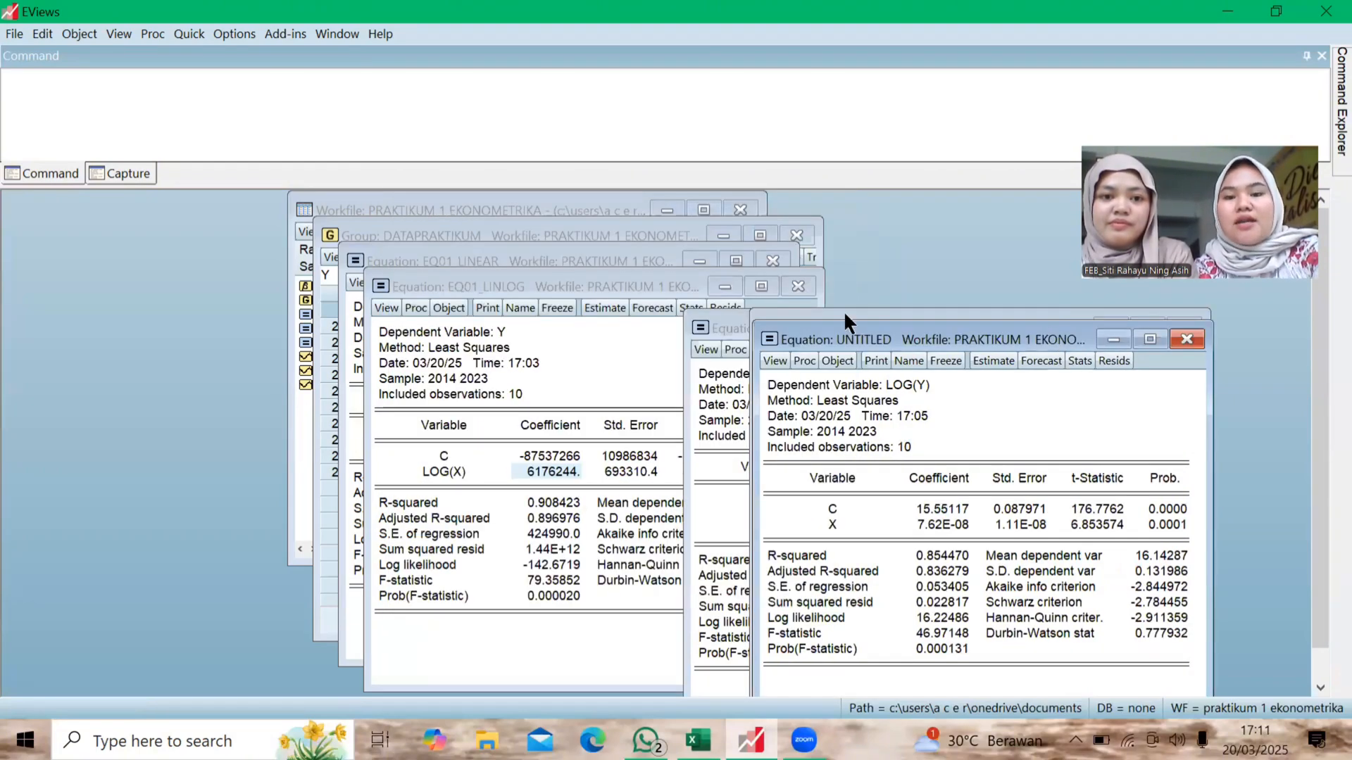
double_click(625, 261)
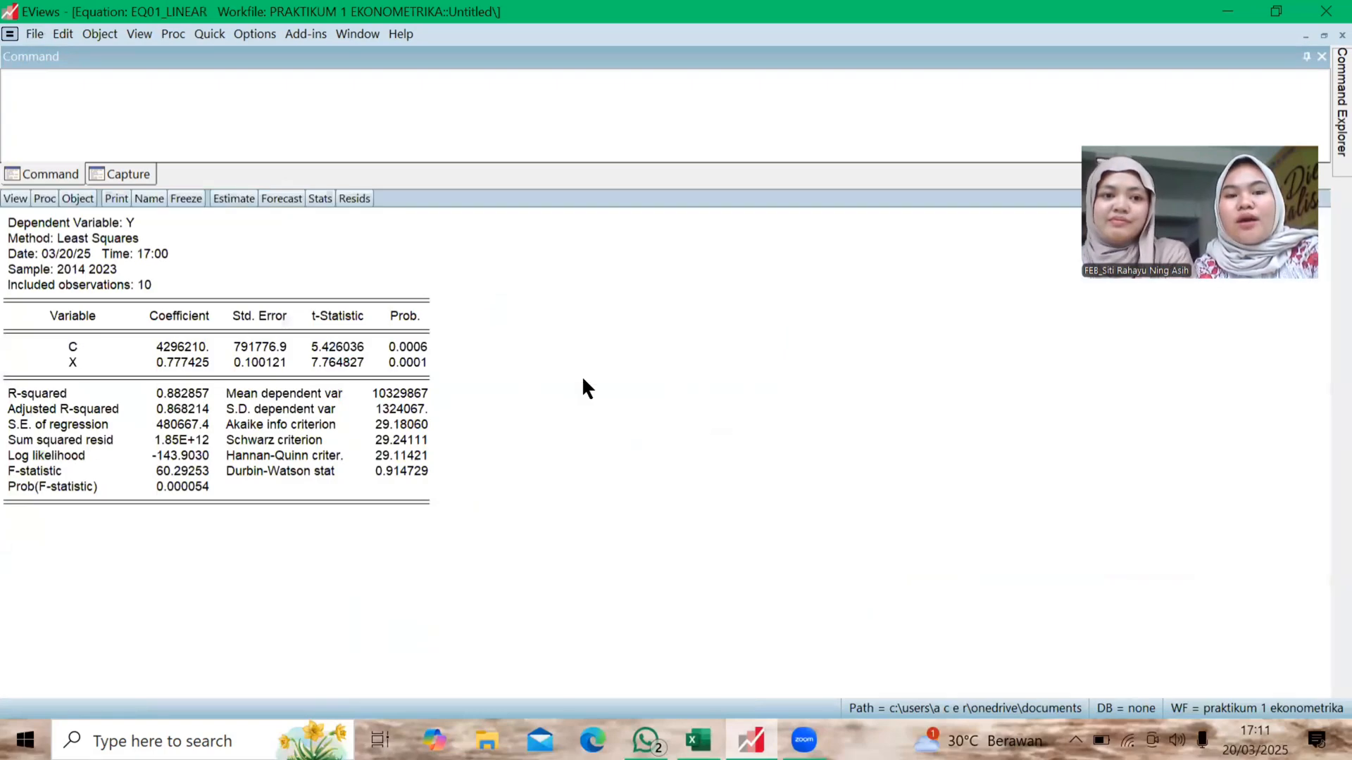